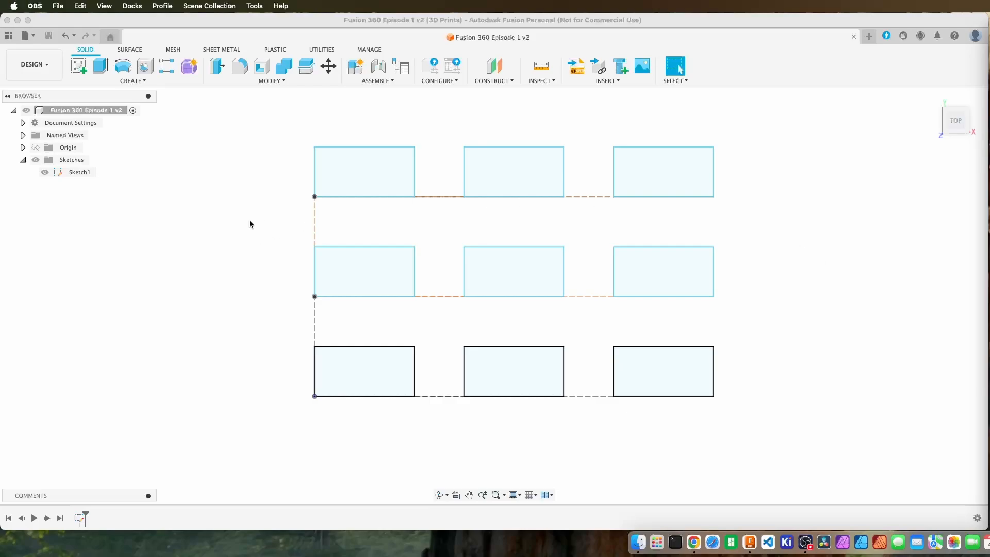
Step: Create a new, empty design
click(33, 37)
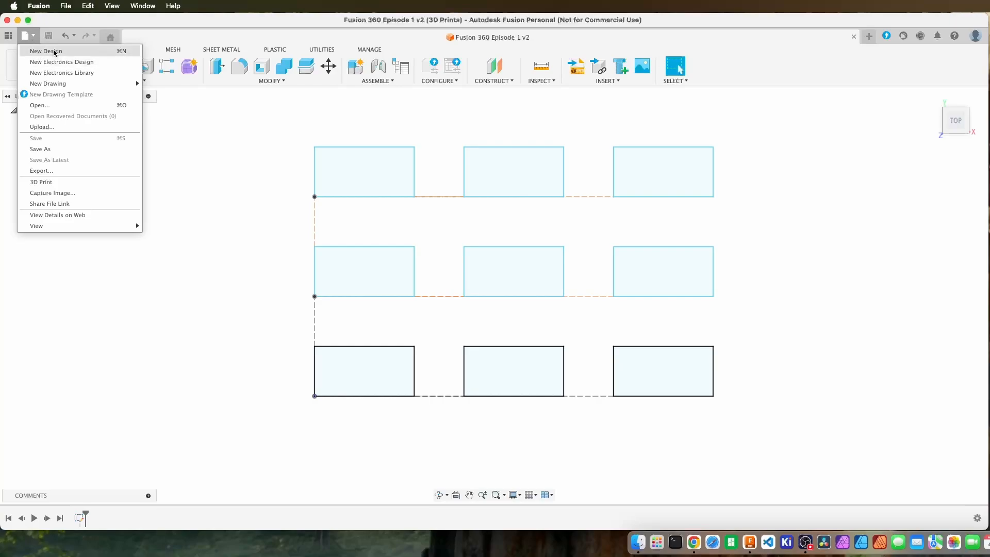
click(876, 197)
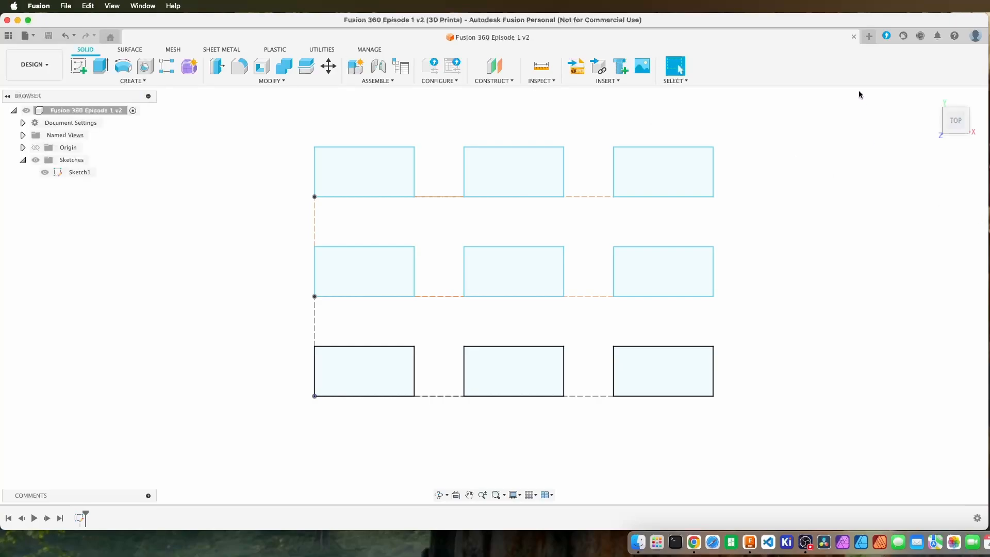
click(869, 38)
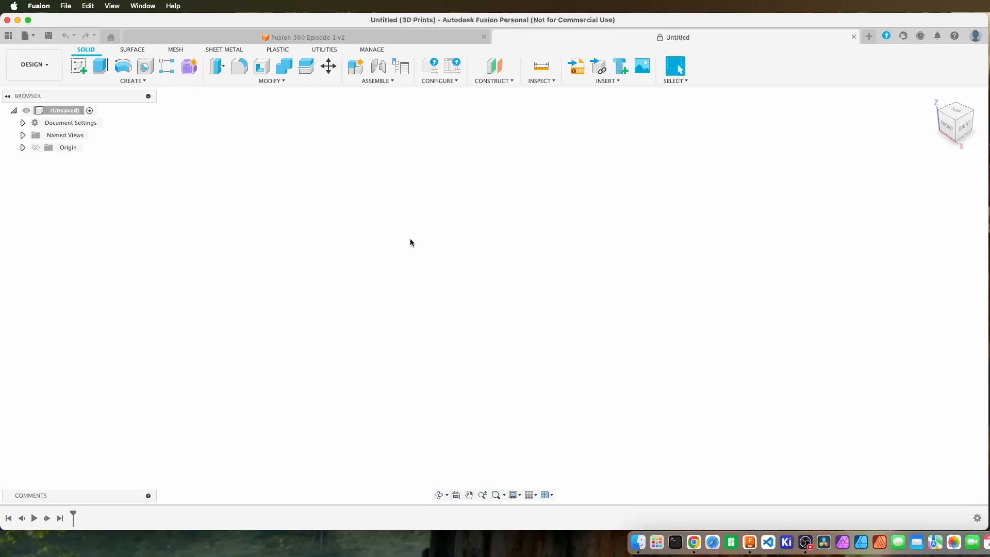
Step: Start a sketch on the horizontal XY plane and draw a two-point rectangle about 43 by 27 mm from the origin
click(78, 67)
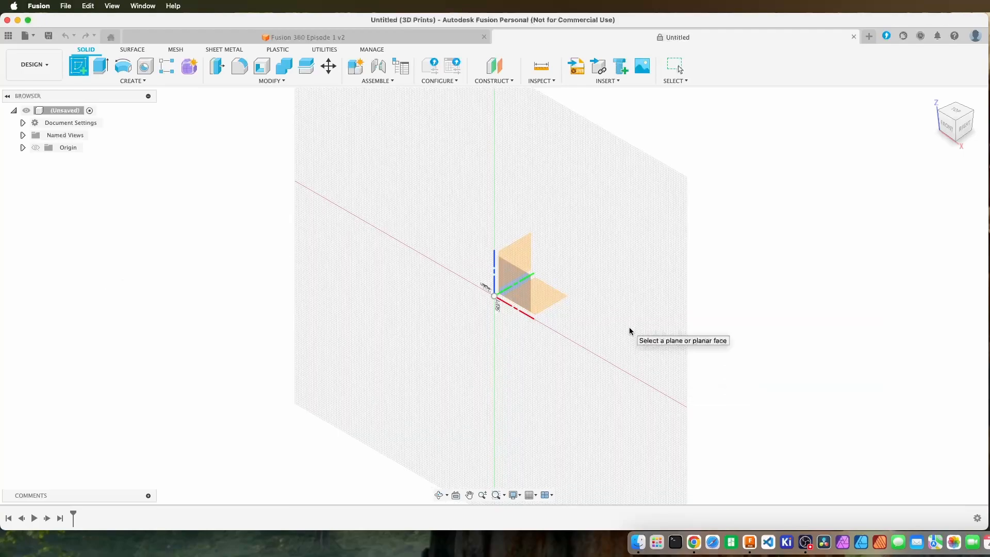
click(545, 298)
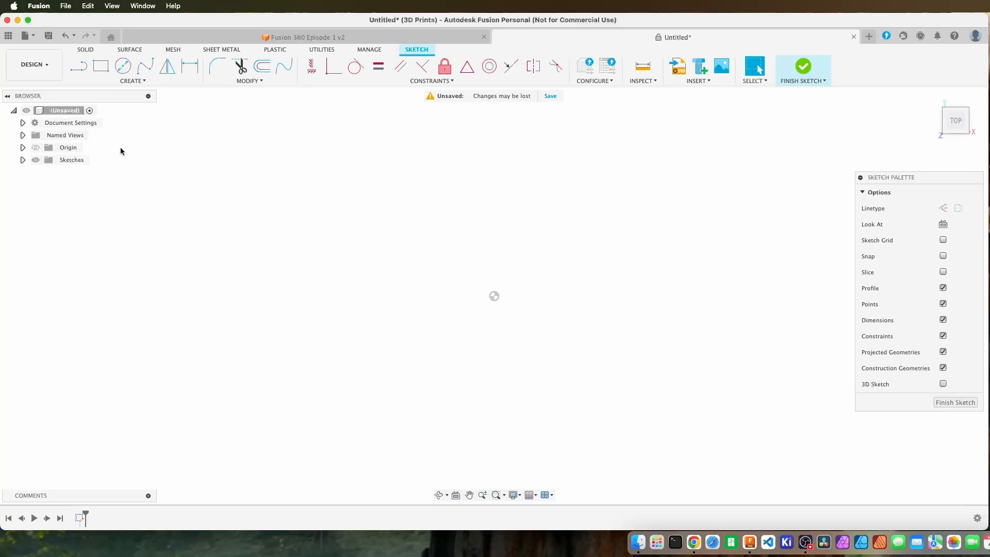
click(99, 71)
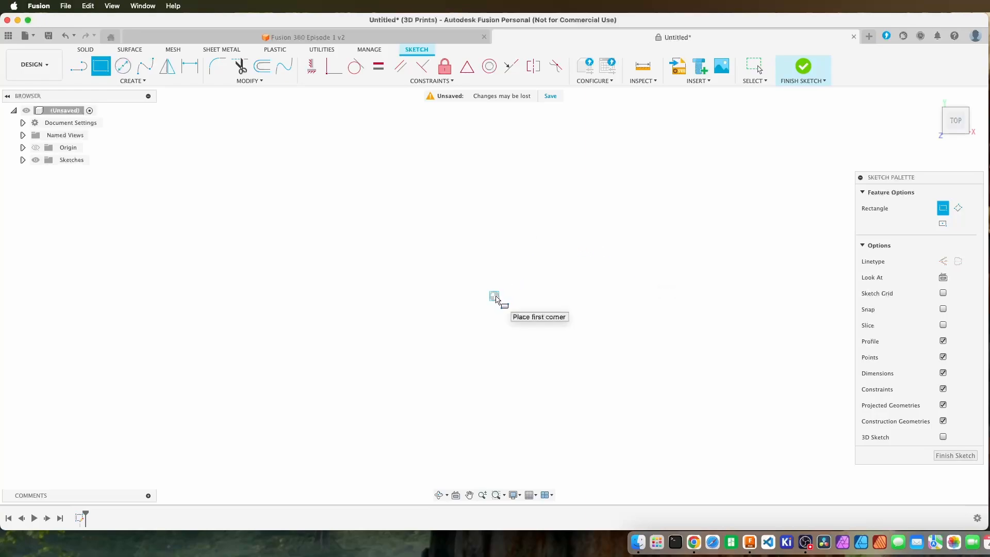
click(495, 297)
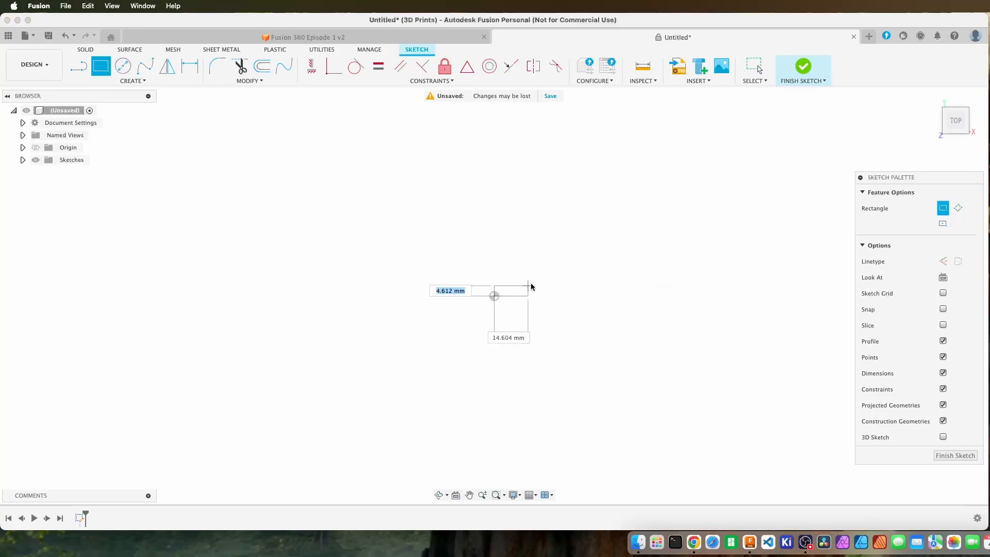
click(596, 235)
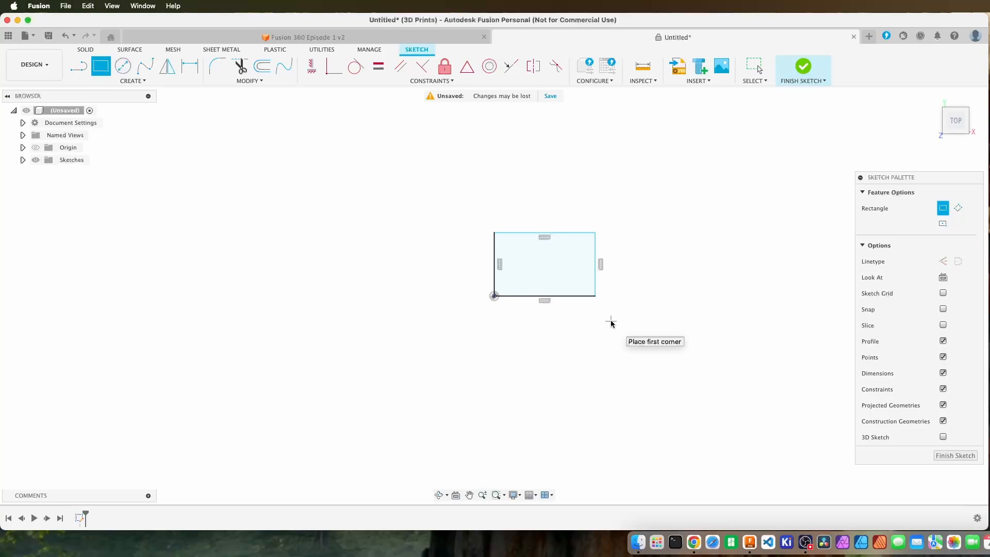
Step: Dimension the rectangle's upper edge to 42 mm
key(d)
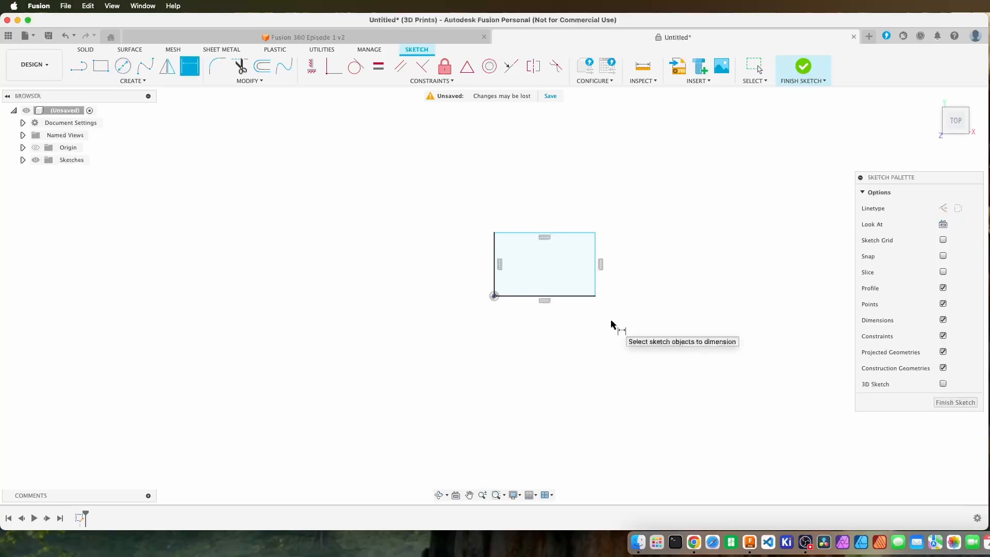
click(564, 234)
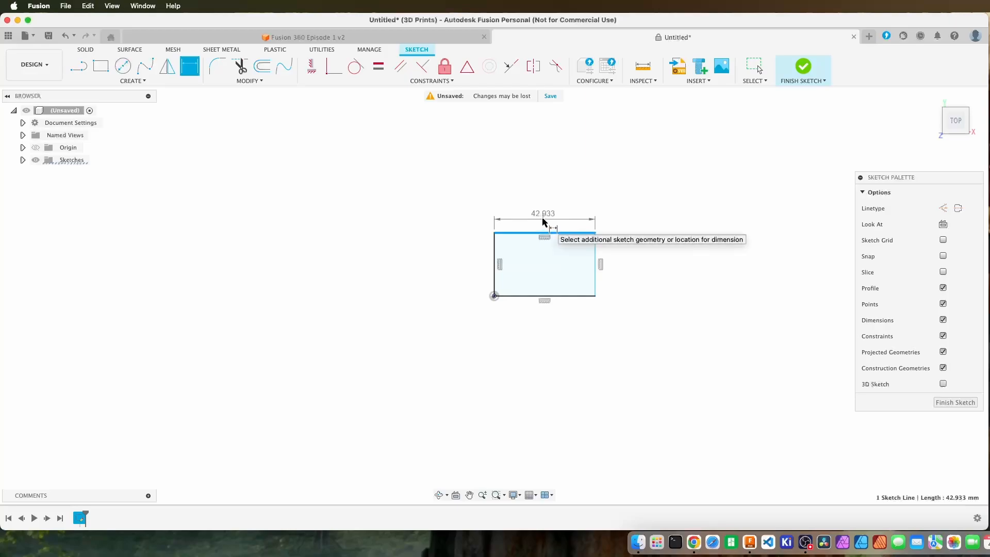
click(544, 222)
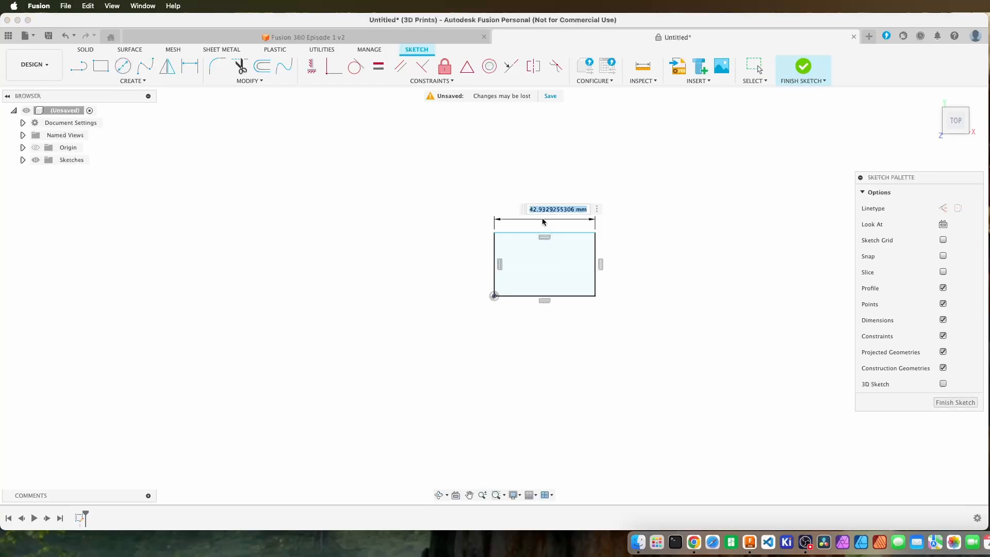
text(42)
key(Return)
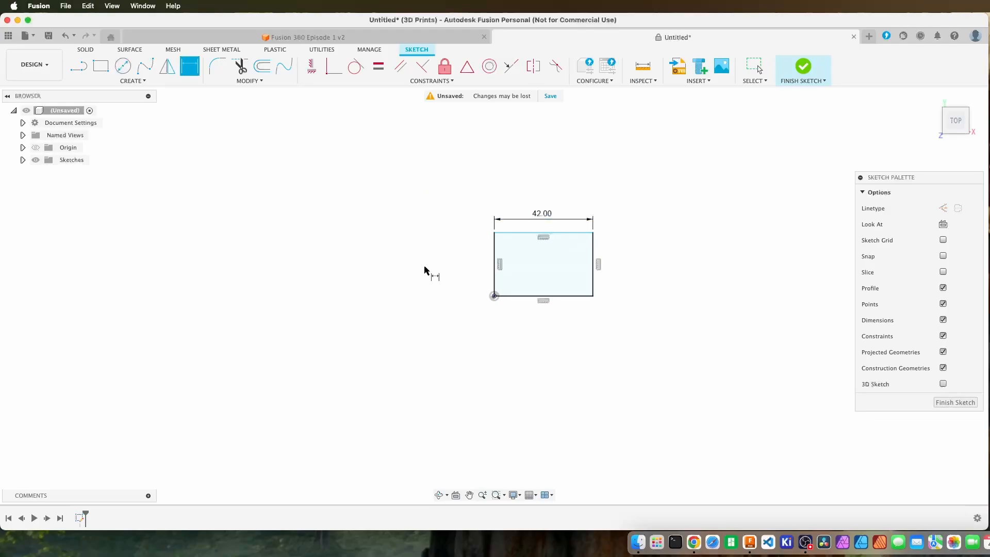
Step: Dimension the rectangle's vertical edge at the origin to 32 mm
click(495, 260)
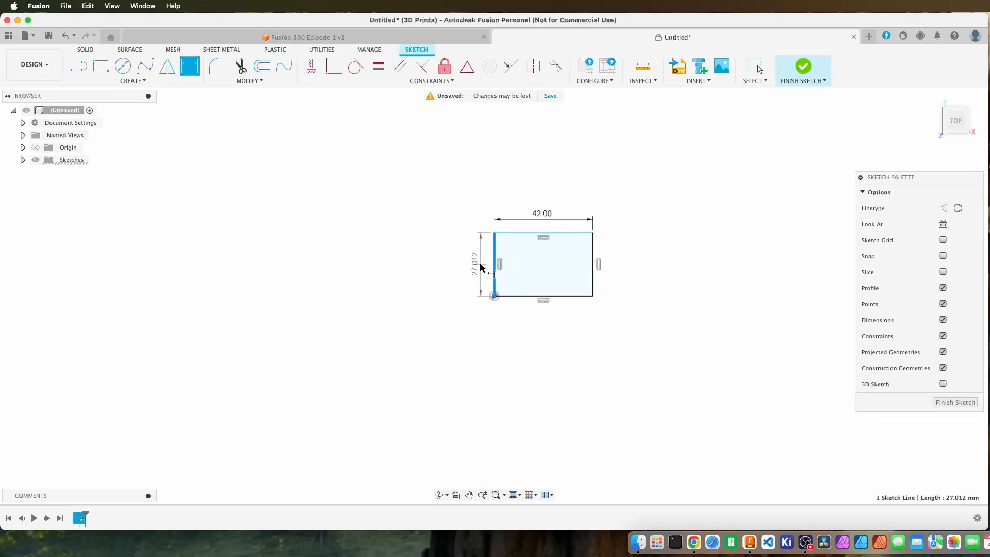
click(484, 268)
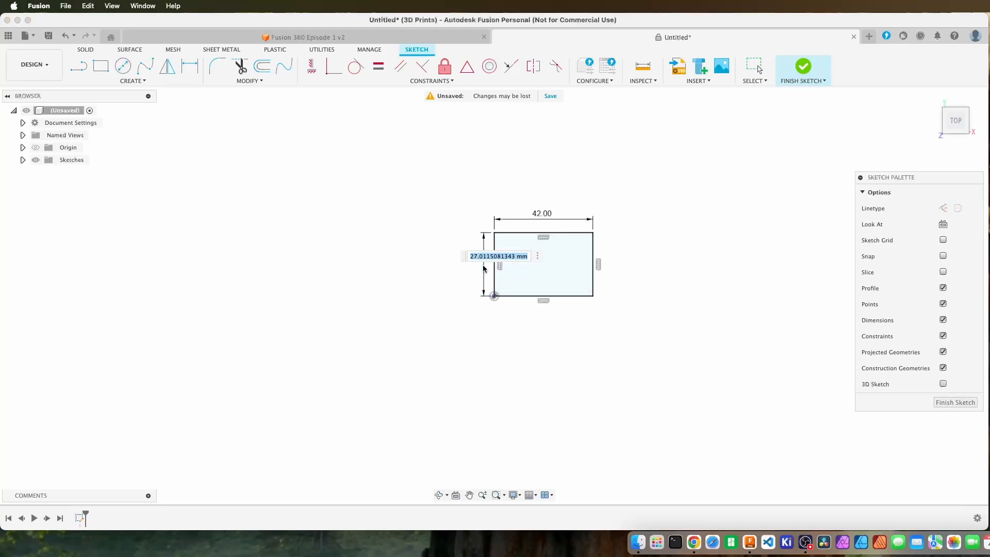
text(32)
key(Return)
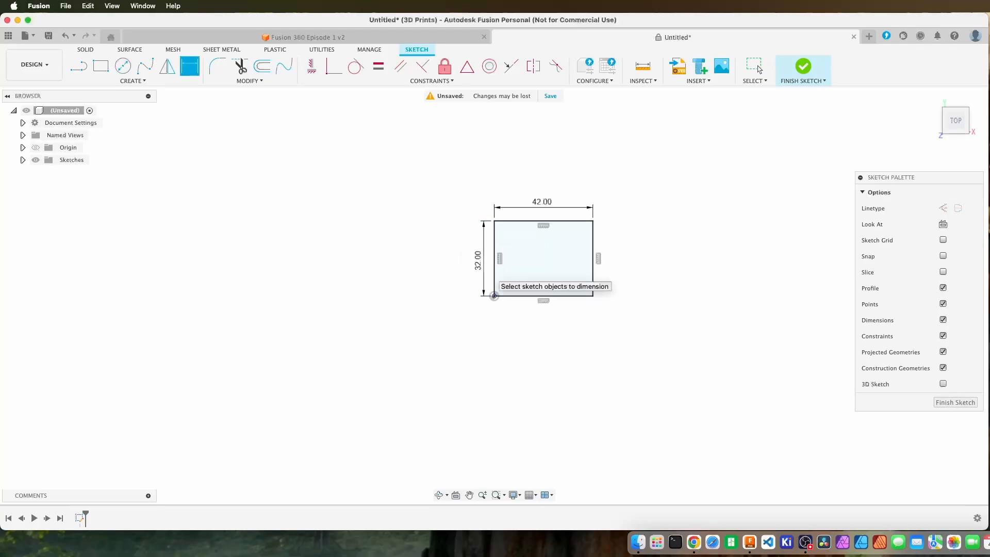
Step: Fillet all four corners of the rectangle with a 4 mm radius
scroll(581, 262, up, 3)
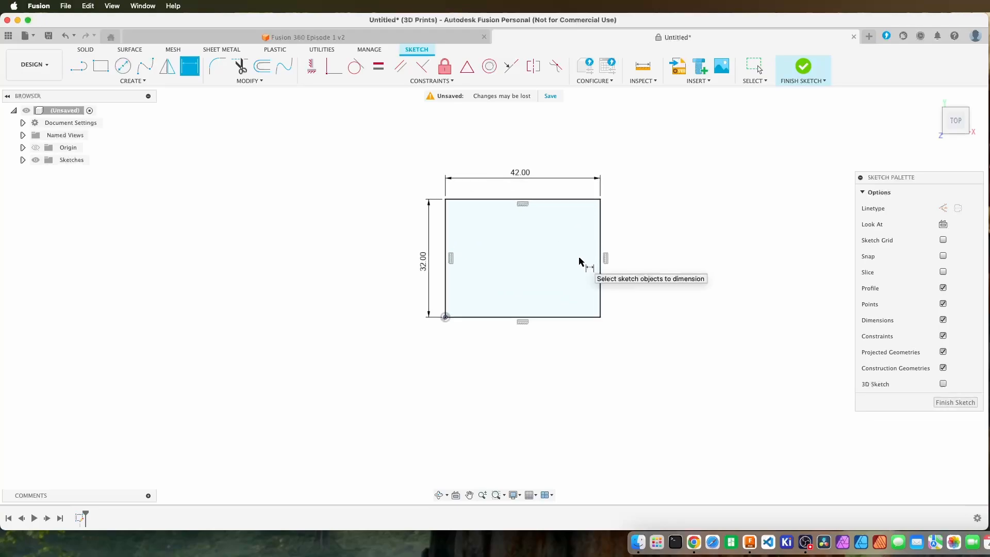
middle_drag(581, 250, 520, 293)
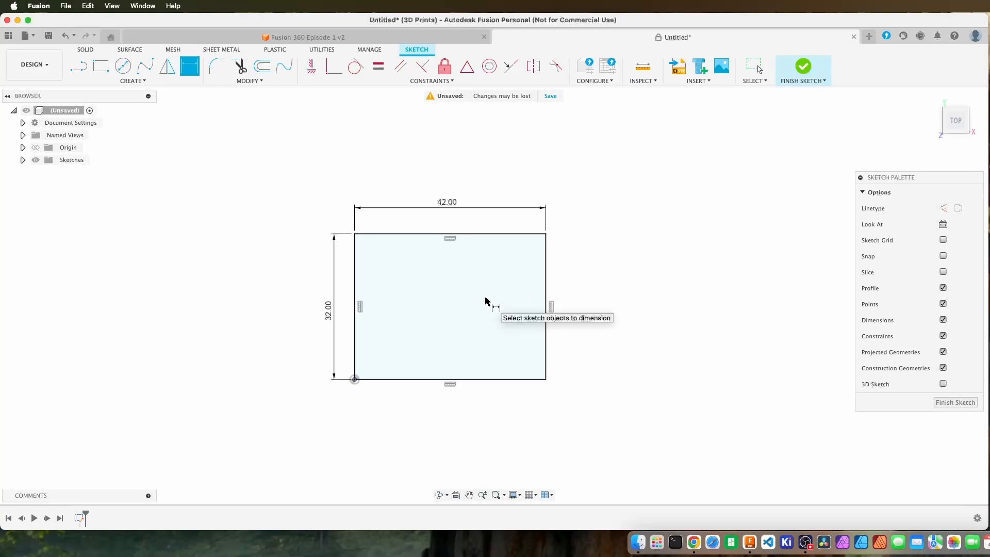
middle_drag(457, 325, 453, 309)
scroll(453, 312, up, 3)
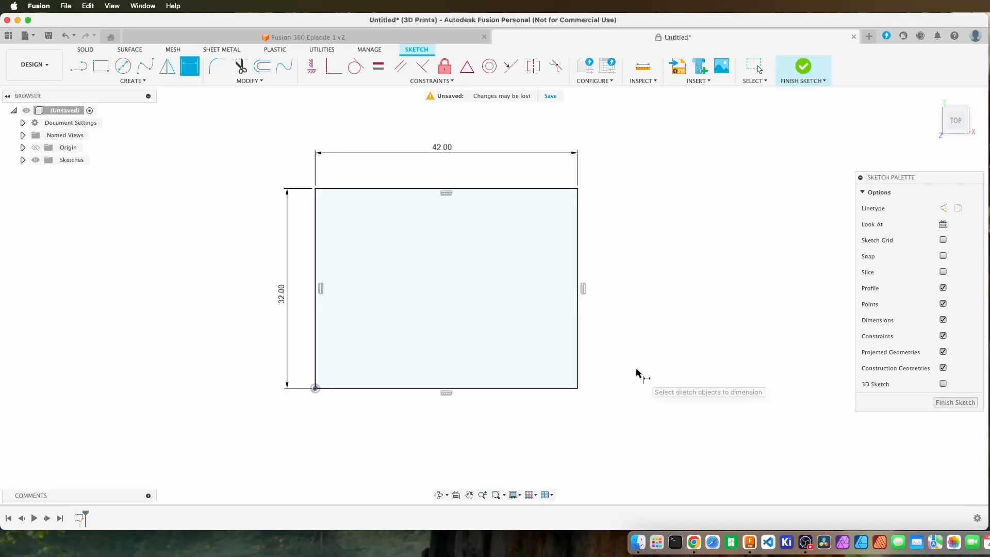
click(216, 68)
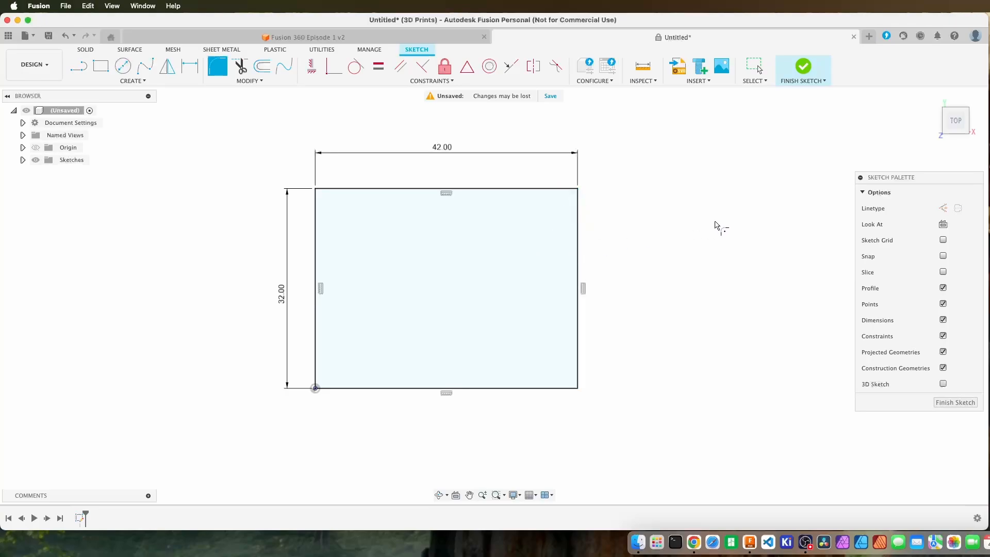
click(579, 191)
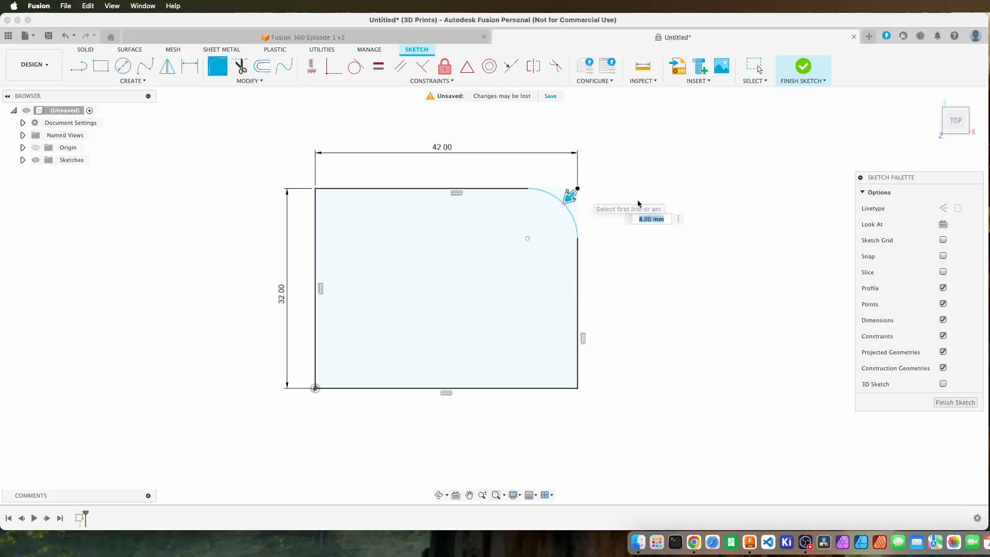
click(578, 388)
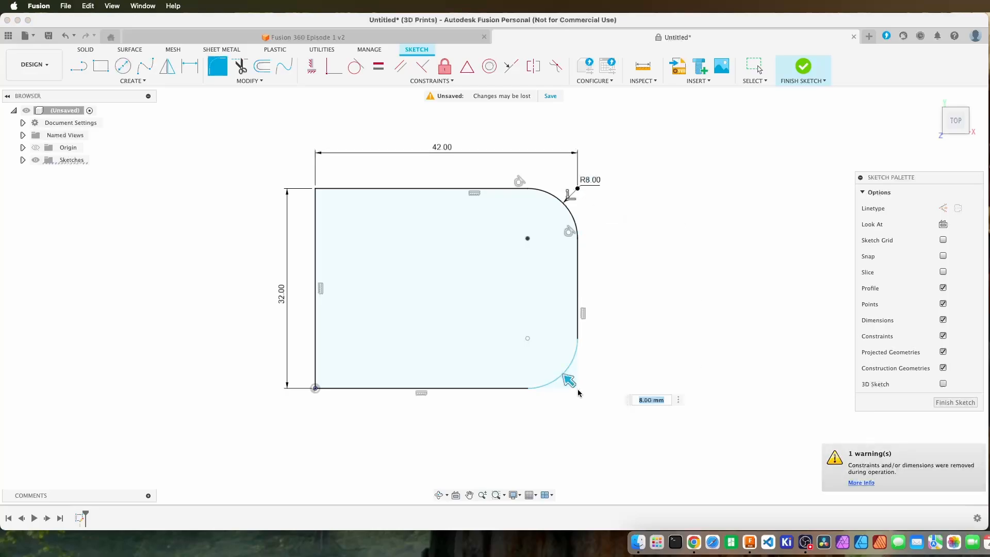
click(316, 388)
click(316, 189)
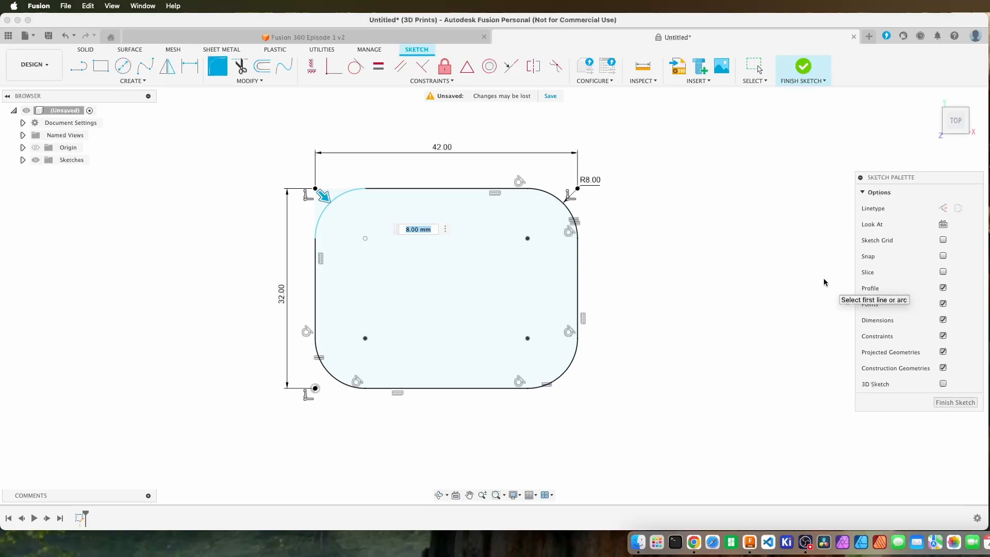
text(4)
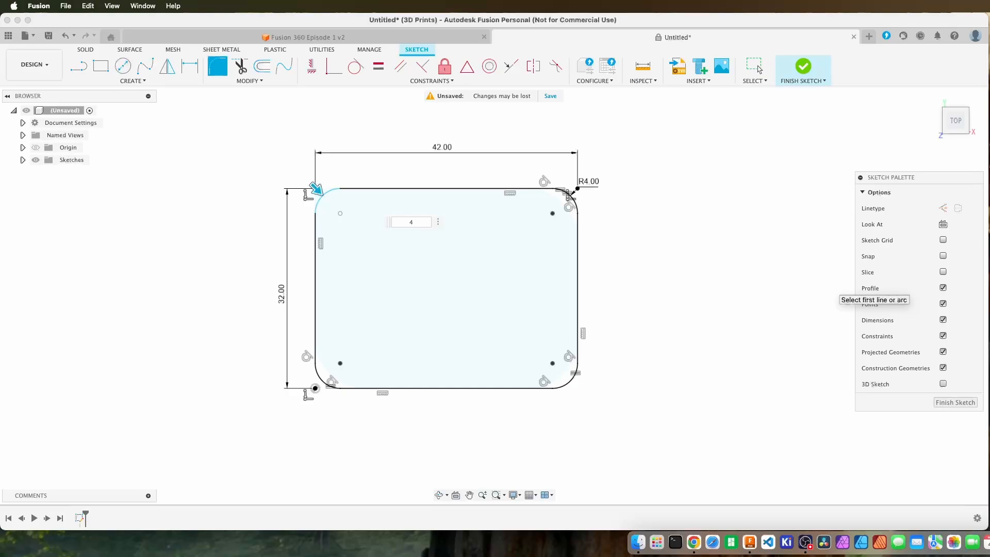
click(759, 69)
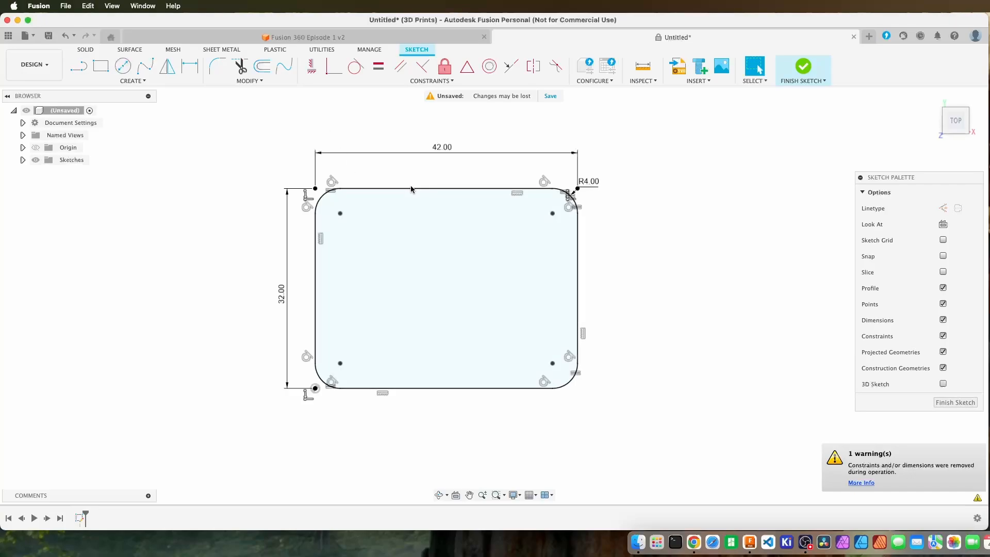
Step: Offset the rounded rectangle's outline inward by 1 mm, using an offset distance of -1 mm
click(263, 67)
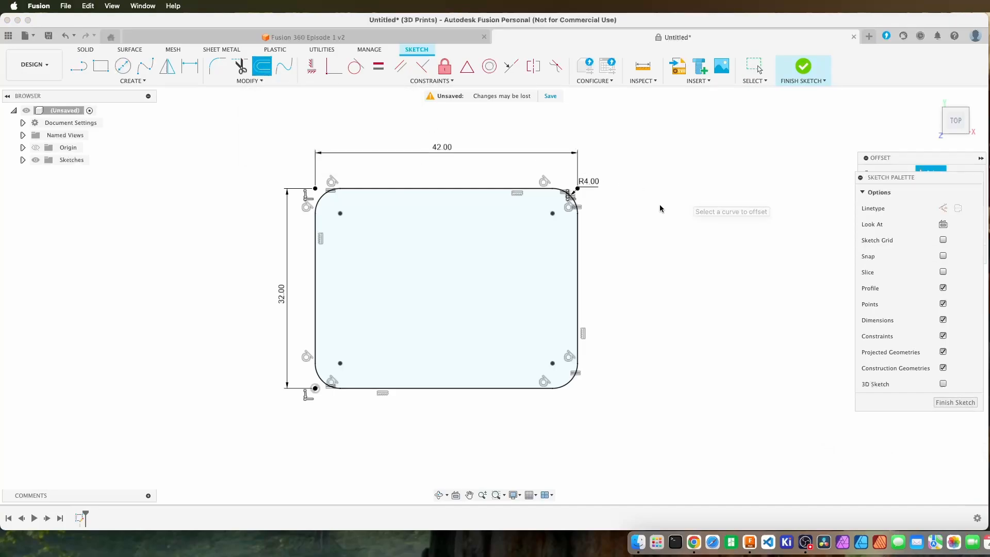
click(438, 191)
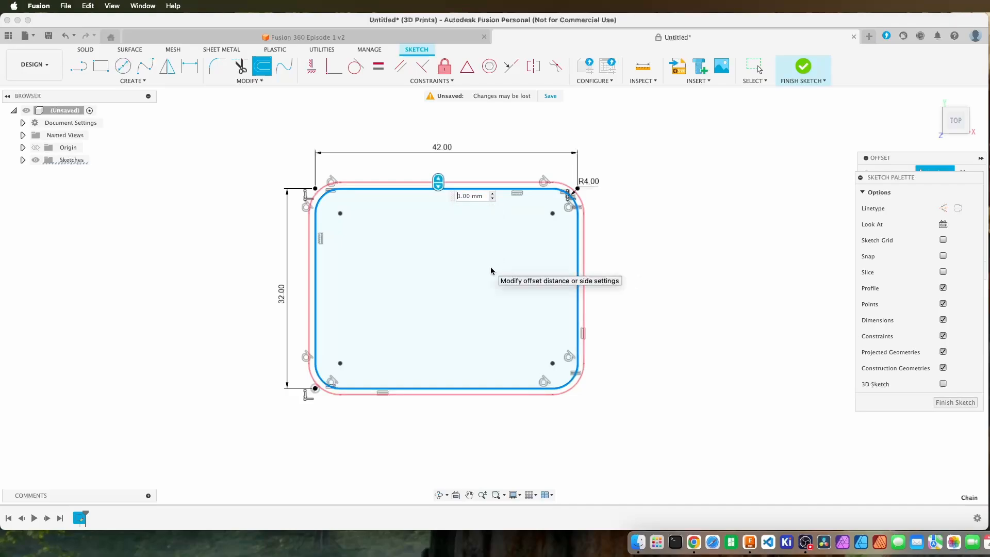
text(-)
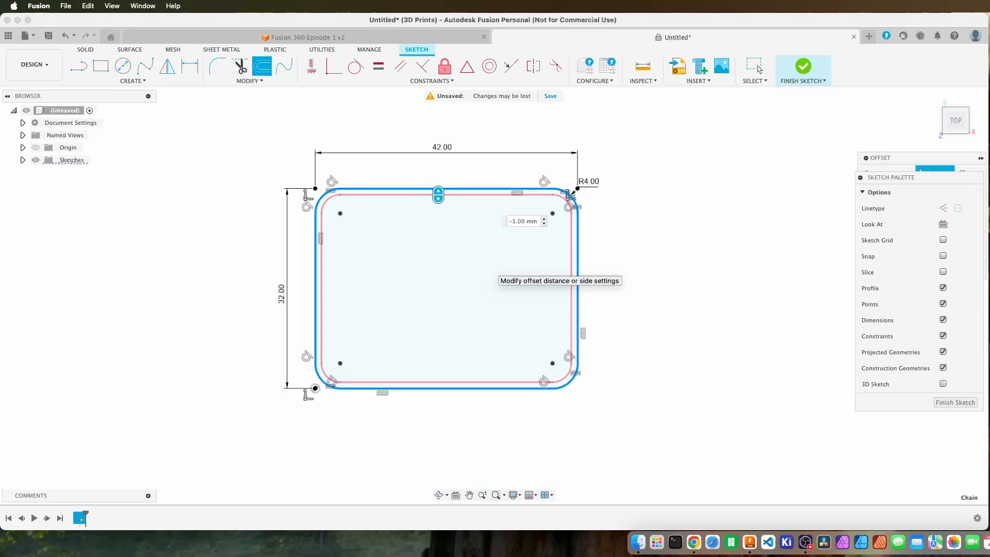
key(Return)
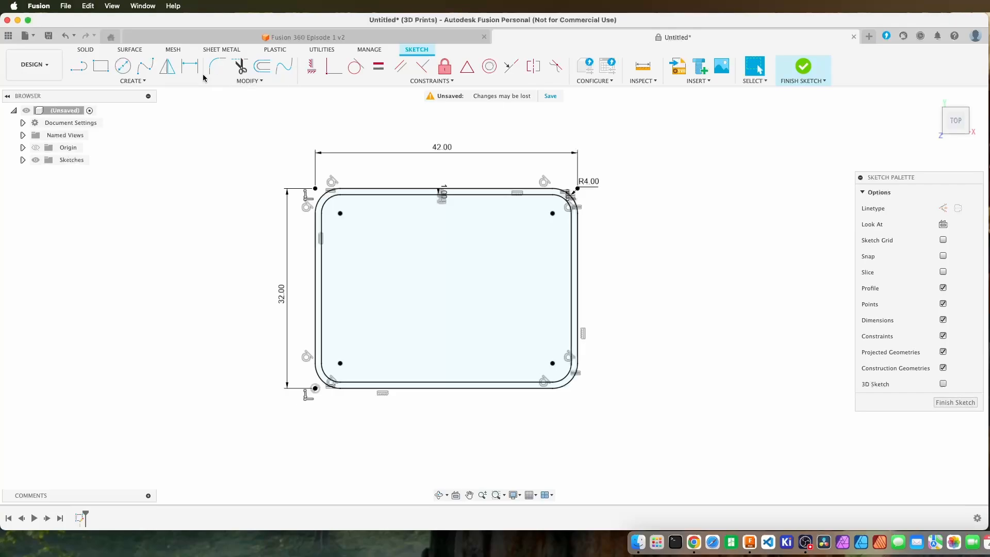
Step: Offset the outermost rounded outline inward by 2 mm, using an offset distance of -2 mm
click(259, 70)
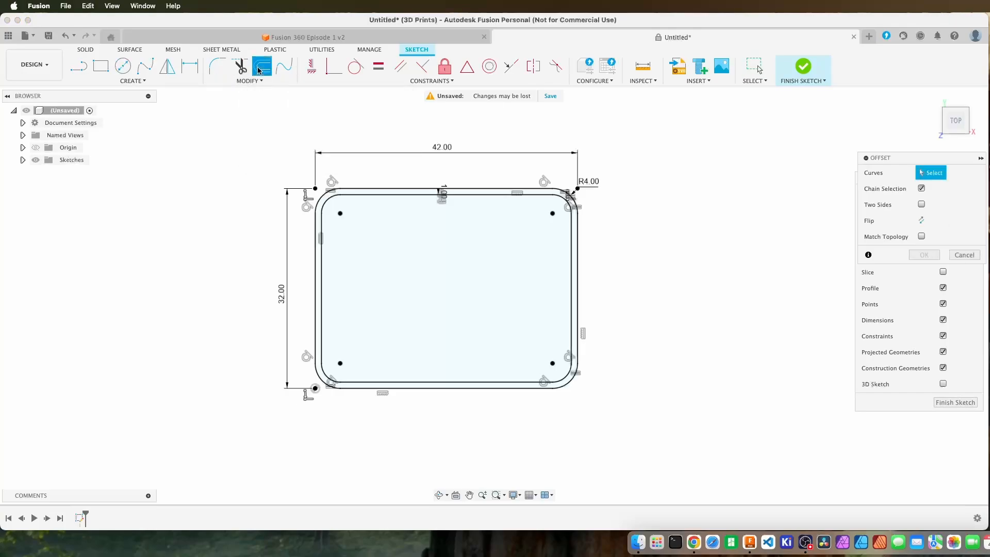
click(410, 190)
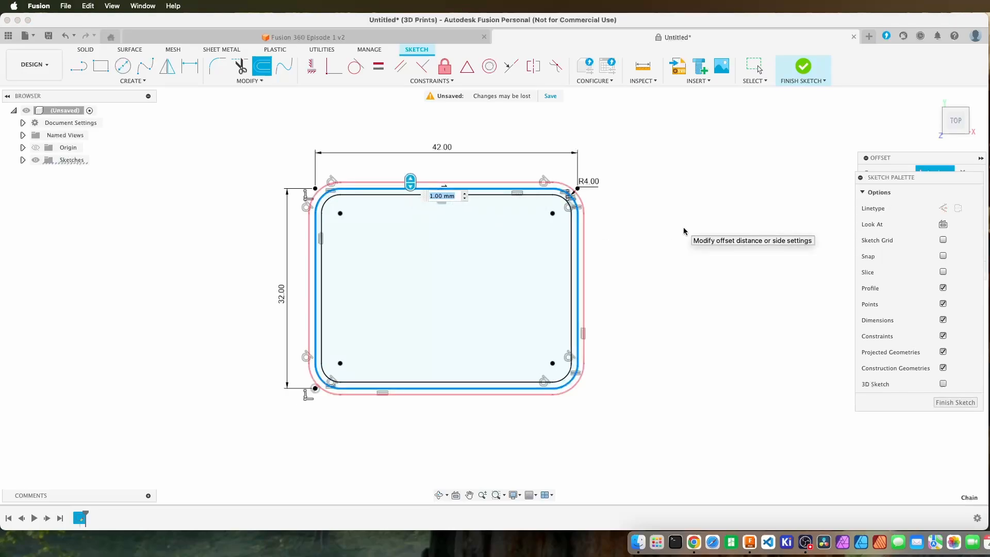
key(Left)
key(BackSpace)
text(-2)
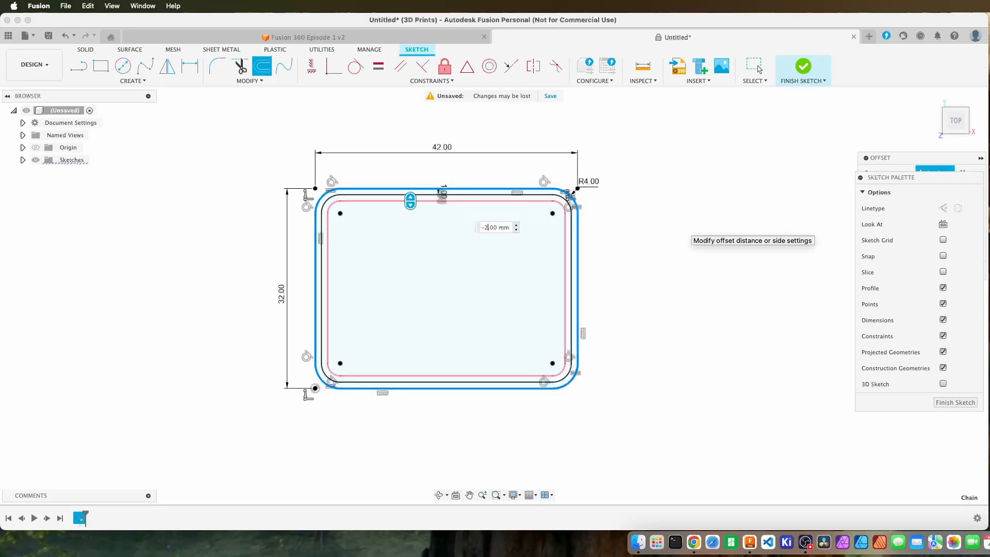
key(Return)
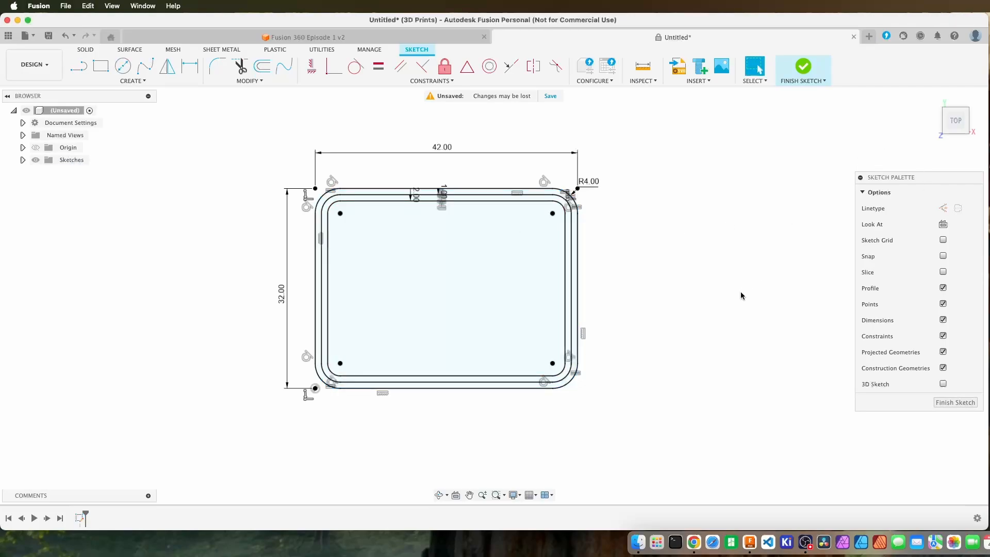
Step: Try to offset the middle rounded outline, which was itself created by offset
click(257, 67)
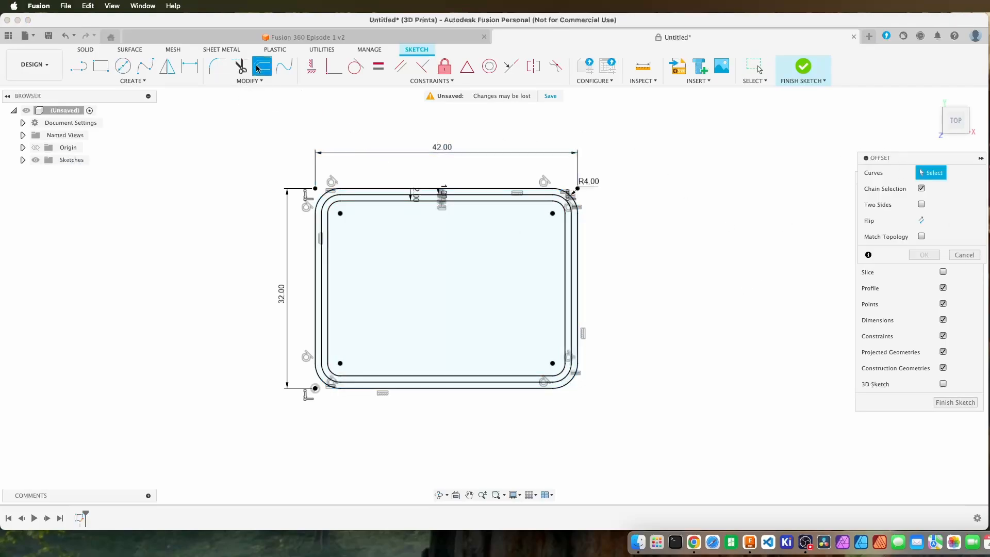
click(463, 195)
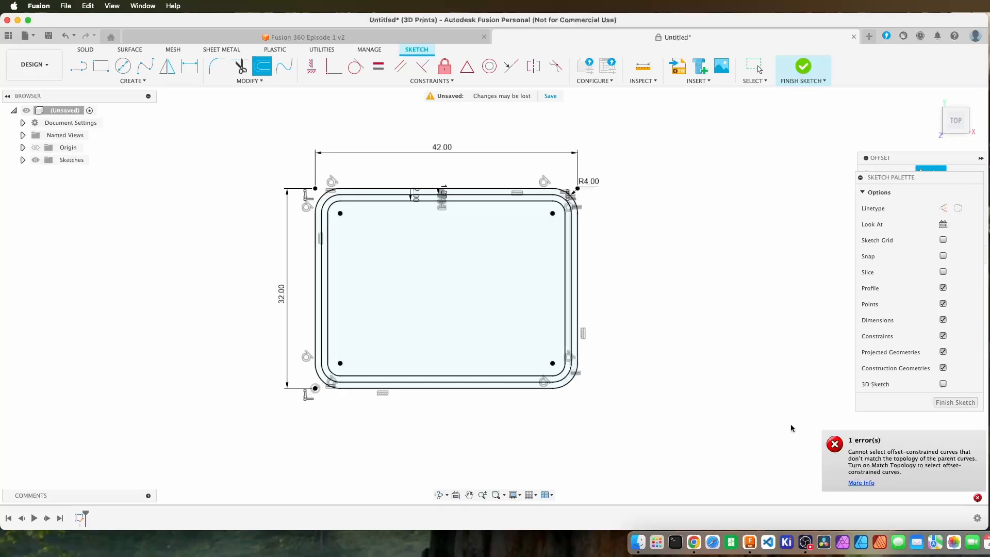
click(978, 500)
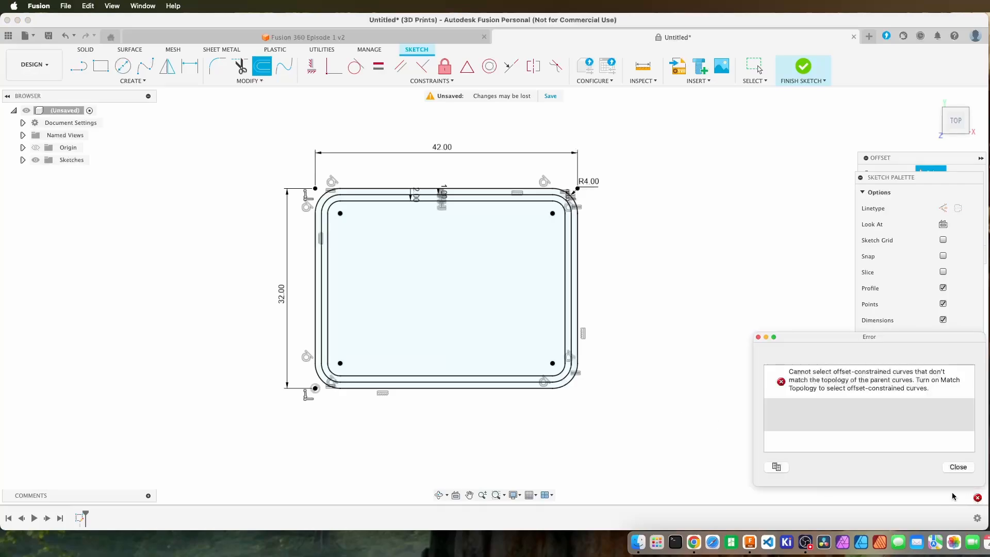
click(948, 466)
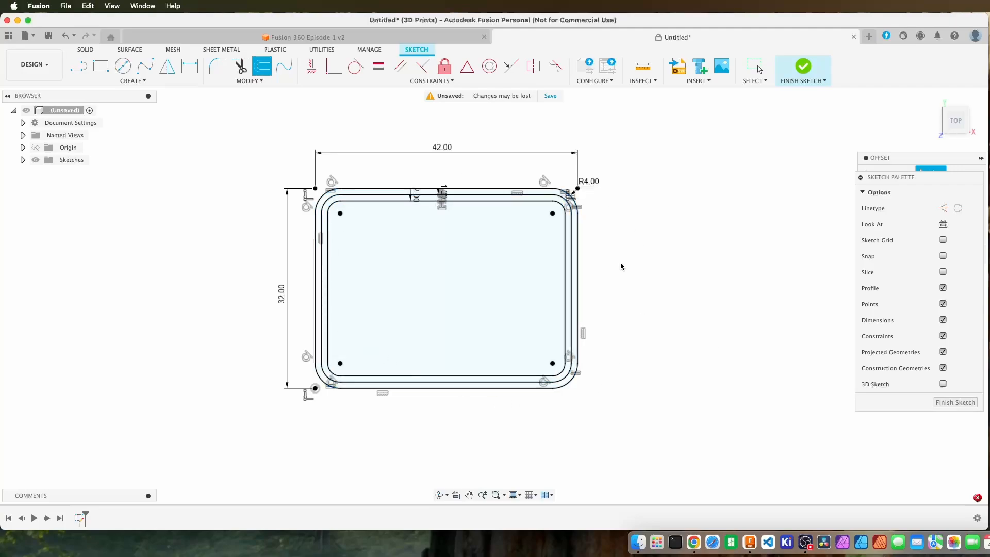
scroll(659, 356, down, 2)
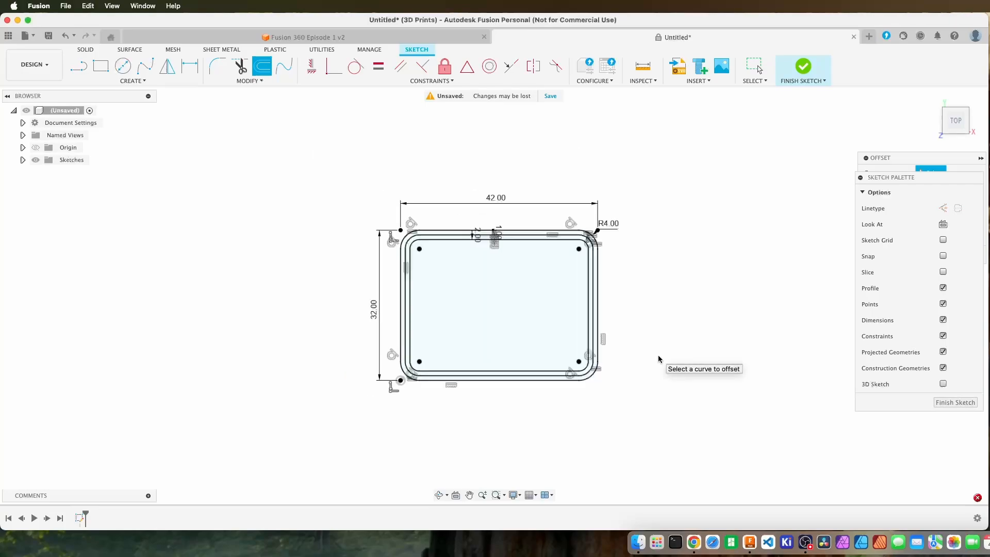
mouse_move(659, 356)
middle_down()
mouse_move(652, 339)
mouse_move(559, 339)
middle_up()
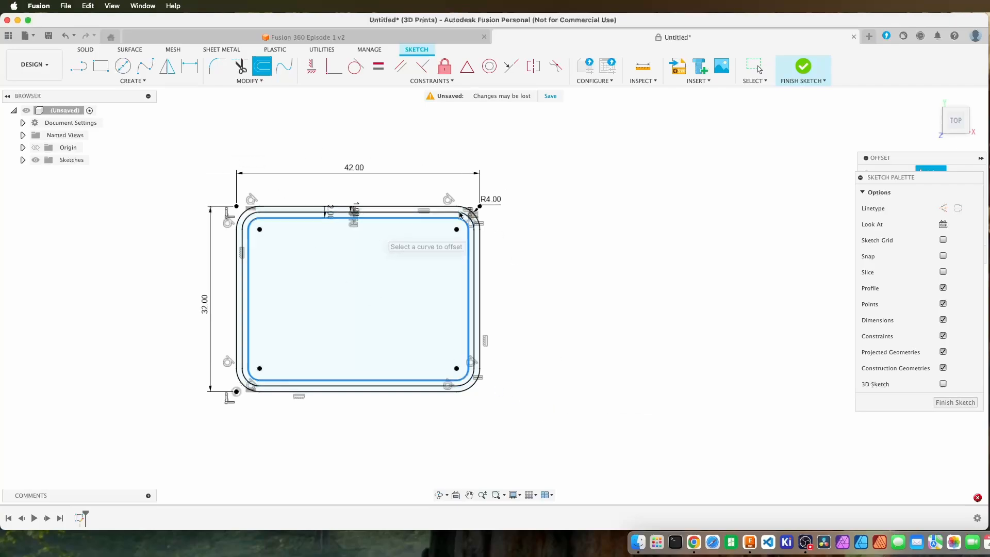
click(749, 67)
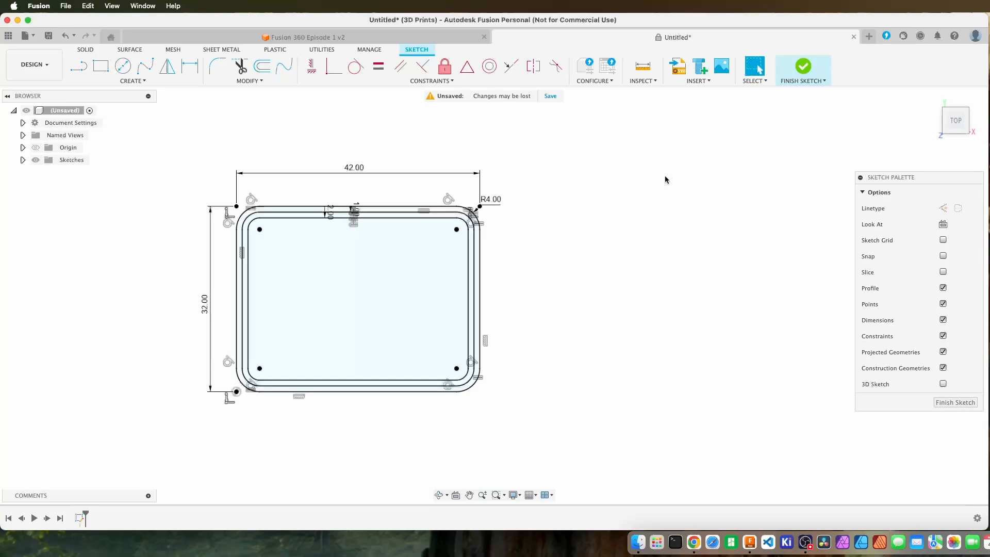
Step: Duplicate all the nested rounded outlines and move the copy 52 mm along X from the original
mouse_move(186, 148)
mouse_down()
mouse_move(360, 277)
mouse_move(522, 427)
mouse_up()
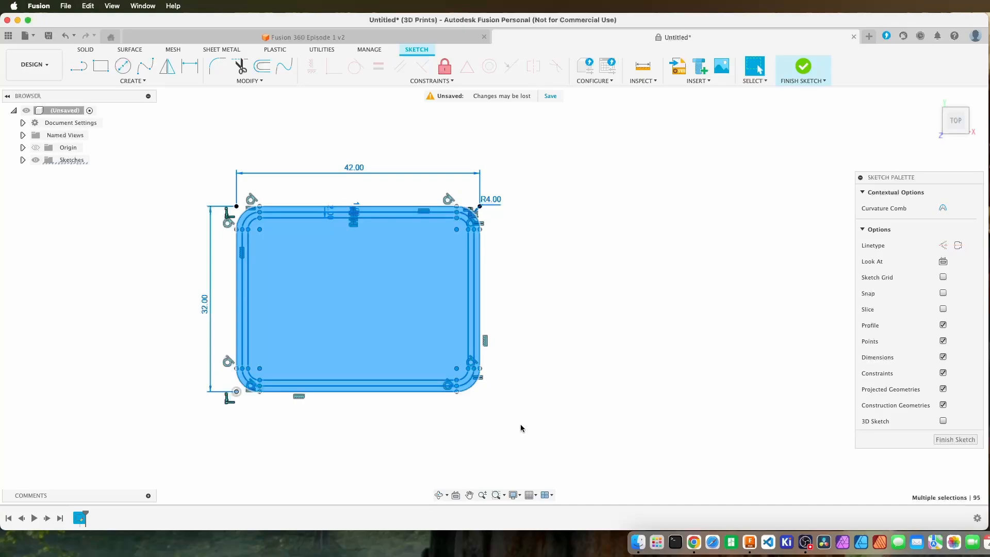
key(m)
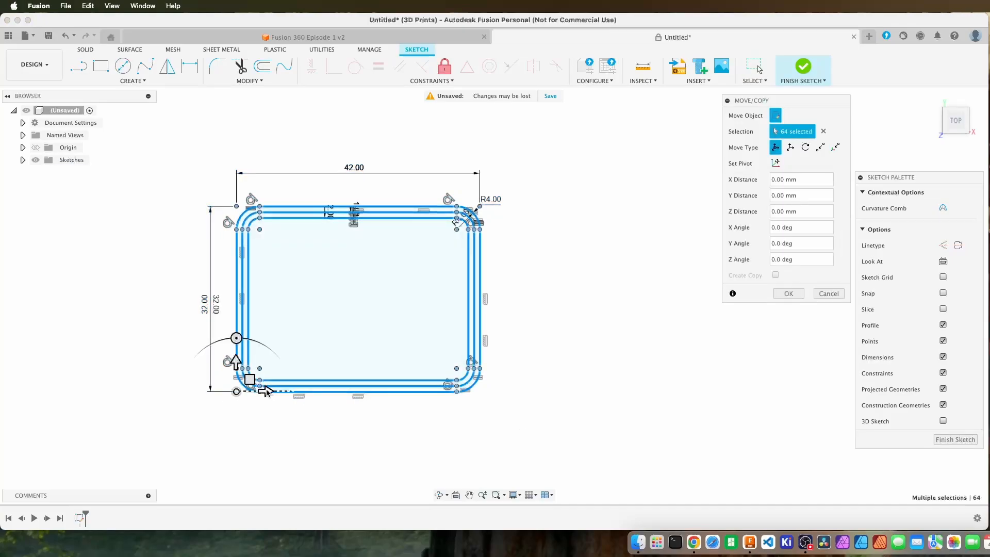
drag(267, 390, 570, 399)
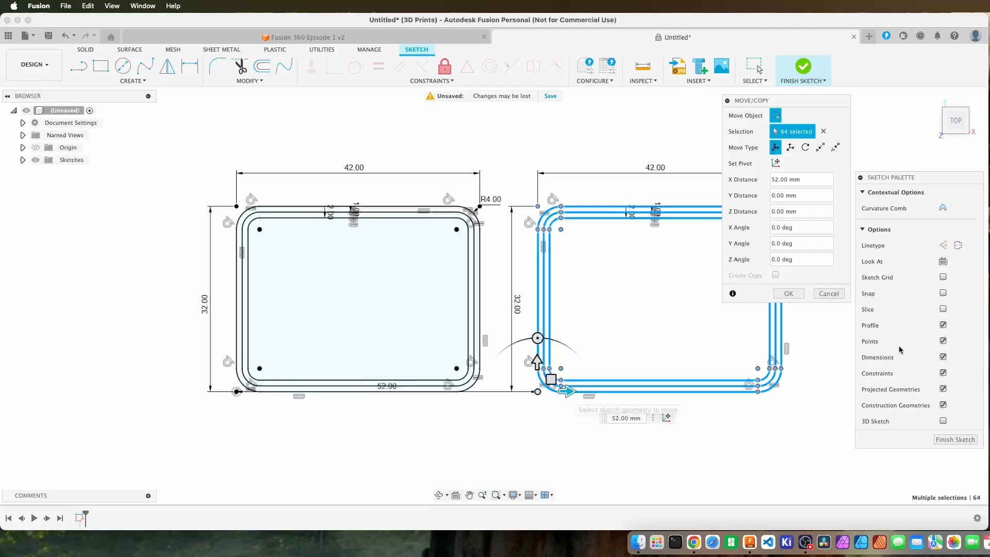
click(789, 294)
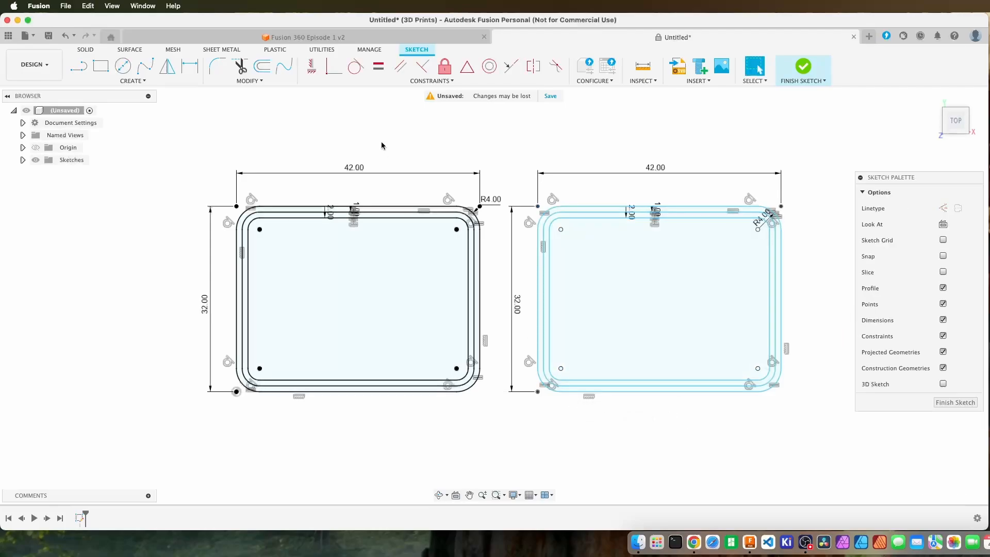
Step: Set the horizontal width of the original rounded rectangle at the origin to 30 mm
double_click(354, 169)
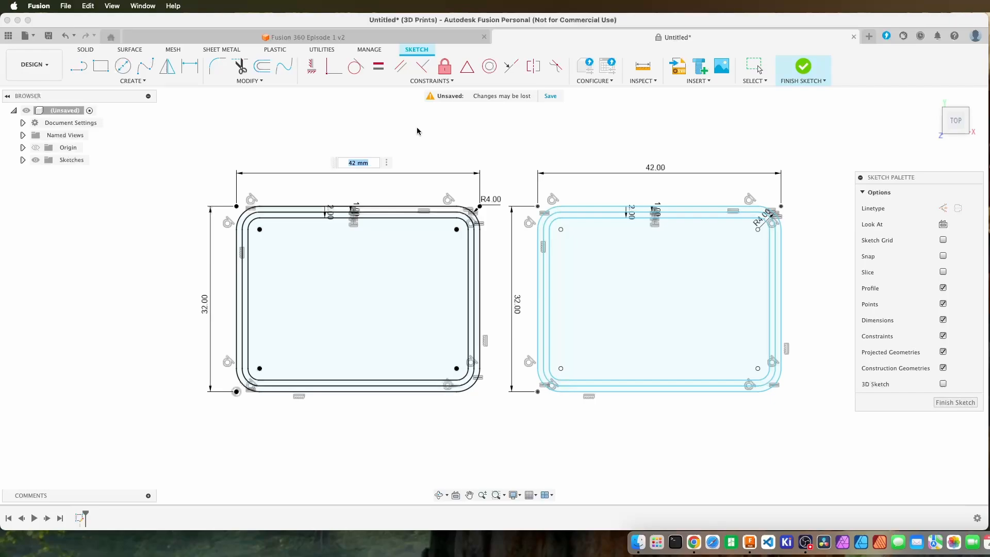
text(30)
key(Return)
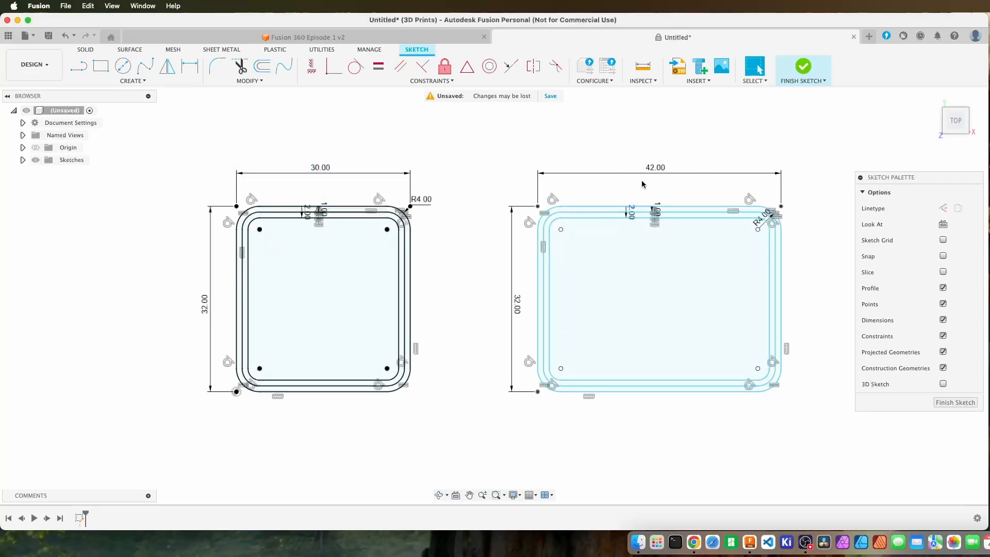
Step: Set the original rounded rectangle's width back to 42 mm and undo the move of the copied outlines
double_click(317, 170)
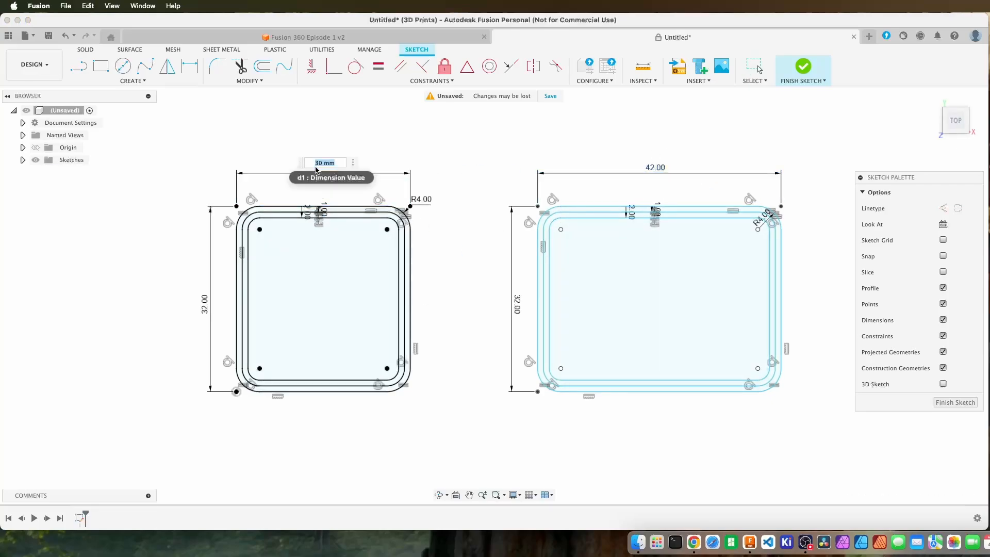
text(42)
key(Return)
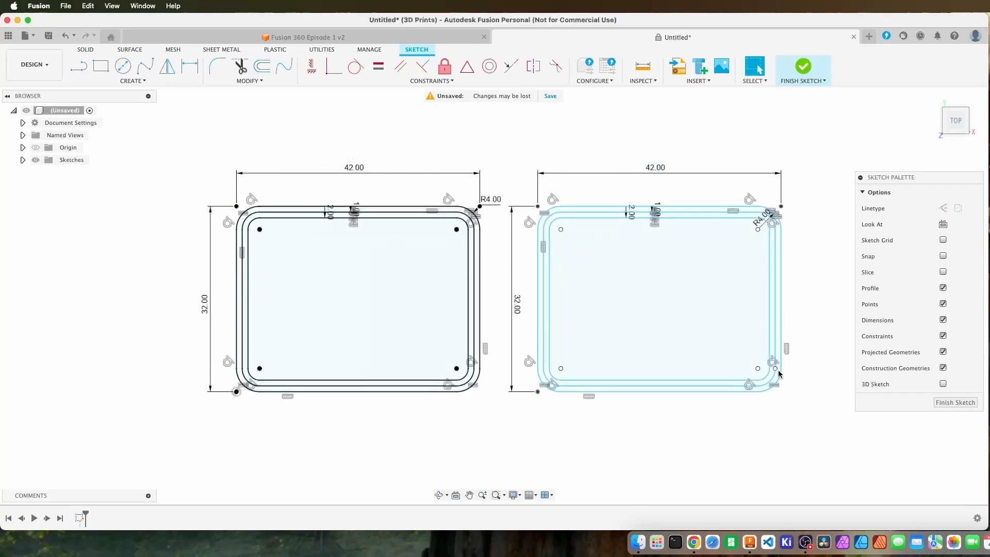
click(65, 37)
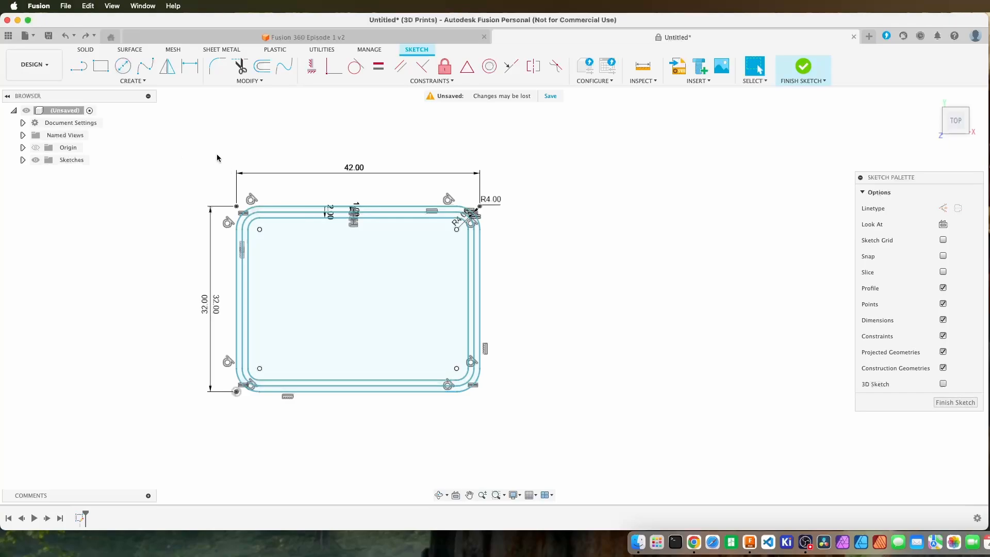
Step: Start a rectangular pattern of all the nested outlines, using the outer rectangle's bottom edge as the direction
mouse_move(217, 157)
mouse_down()
mouse_move(348, 283)
mouse_move(564, 427)
mouse_up()
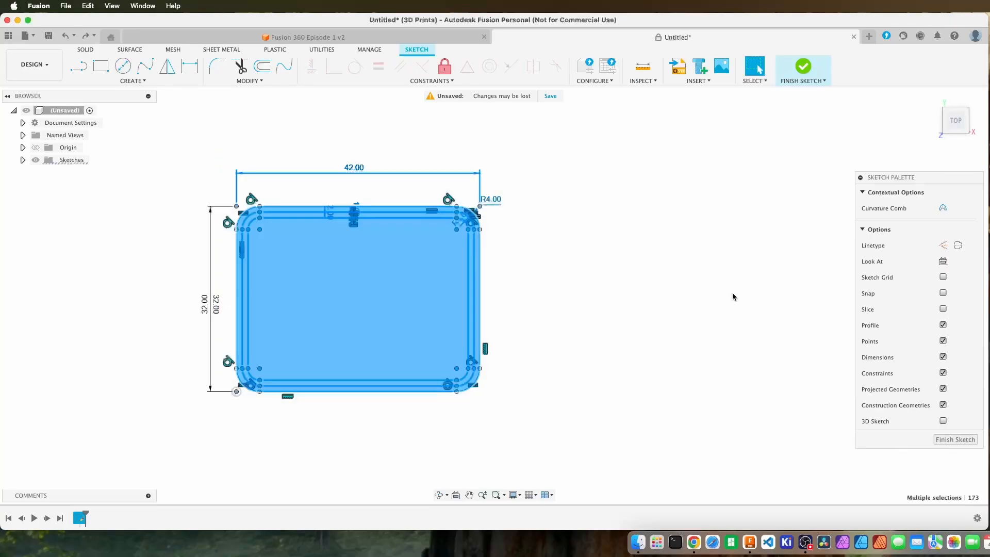
click(122, 83)
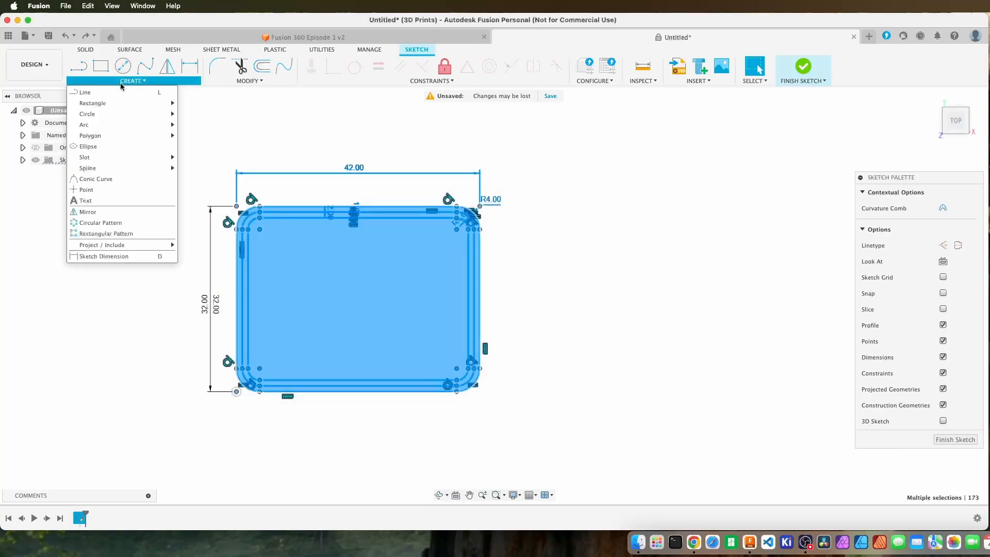
click(127, 234)
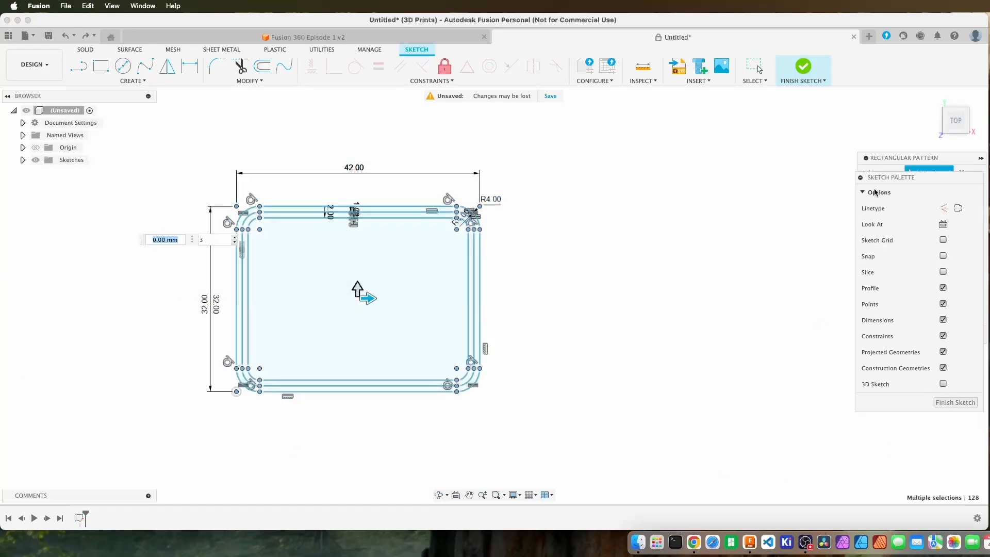
mouse_move(901, 161)
mouse_down()
mouse_move(866, 164)
mouse_move(774, 244)
mouse_move(741, 321)
mouse_move(756, 299)
mouse_up()
drag(900, 176, 901, 153)
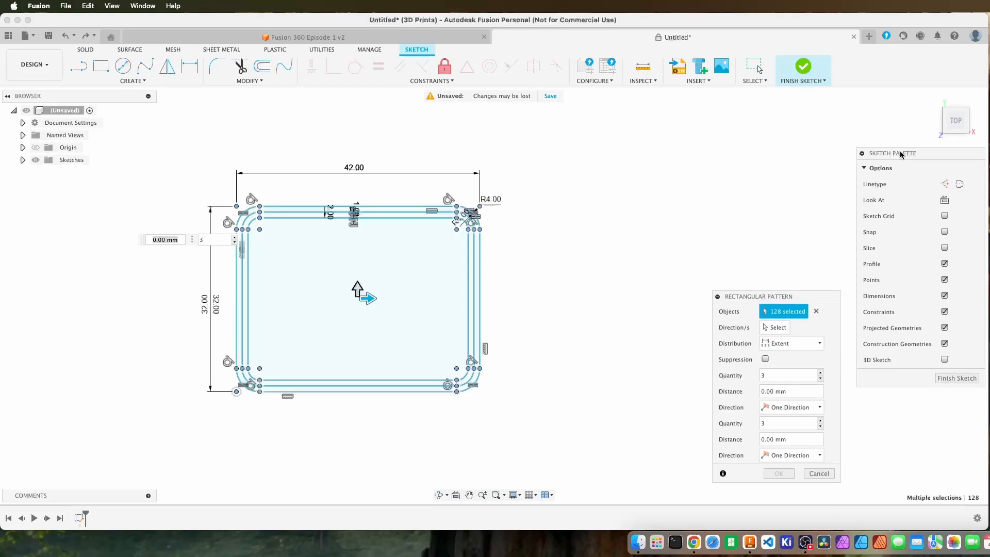
drag(801, 297, 826, 295)
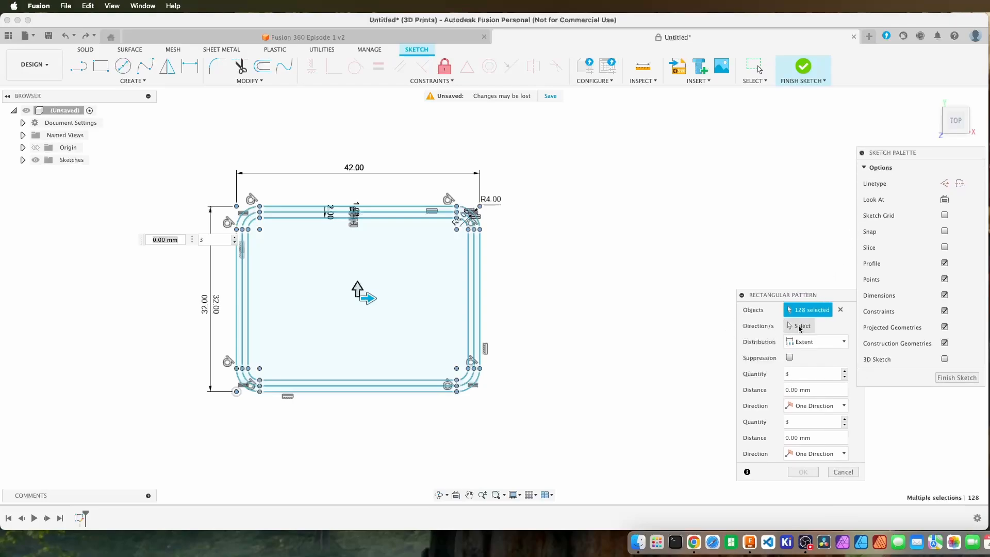
click(800, 327)
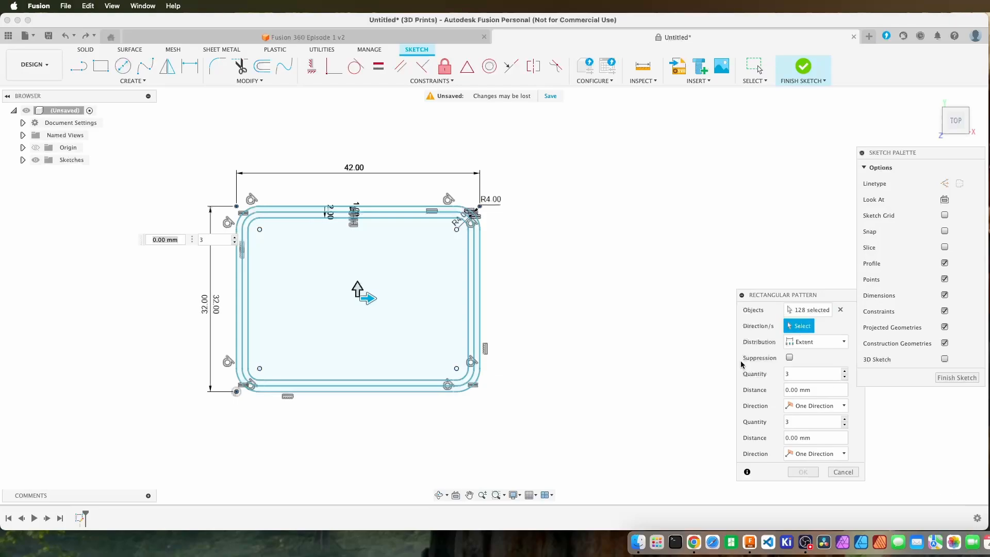
click(426, 395)
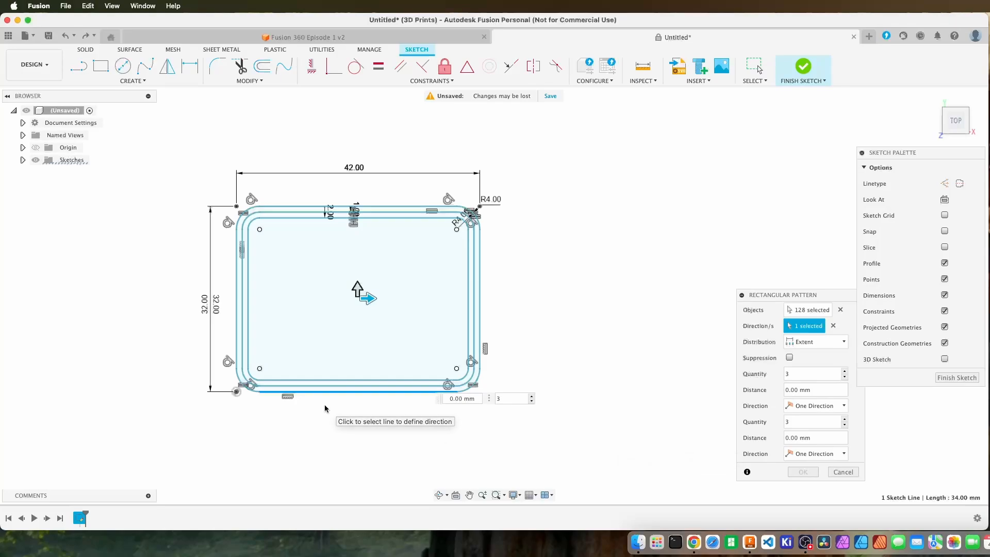
Step: Create the rectangular pattern as a single row of two instances over a 52 mm extent along the bottom edge
drag(368, 299, 534, 301)
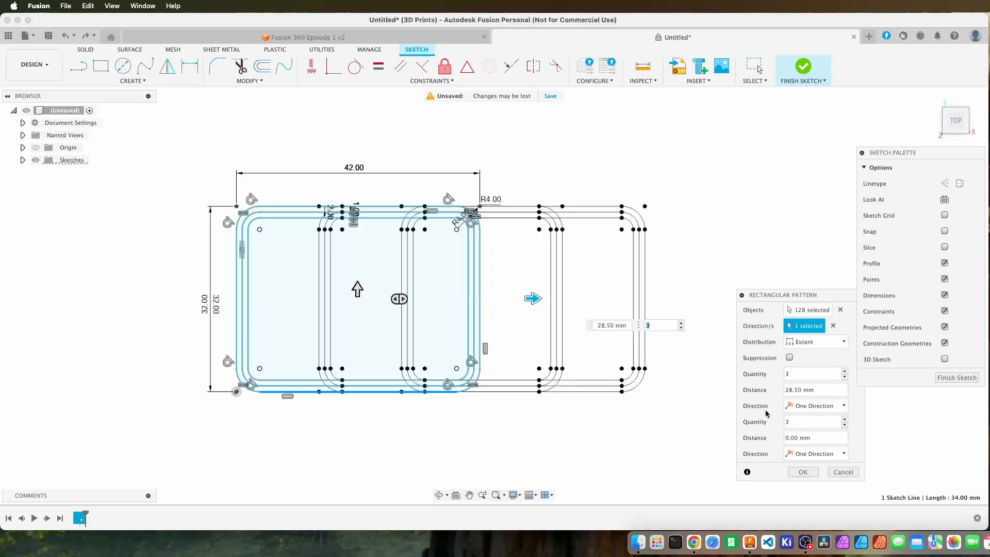
click(844, 382)
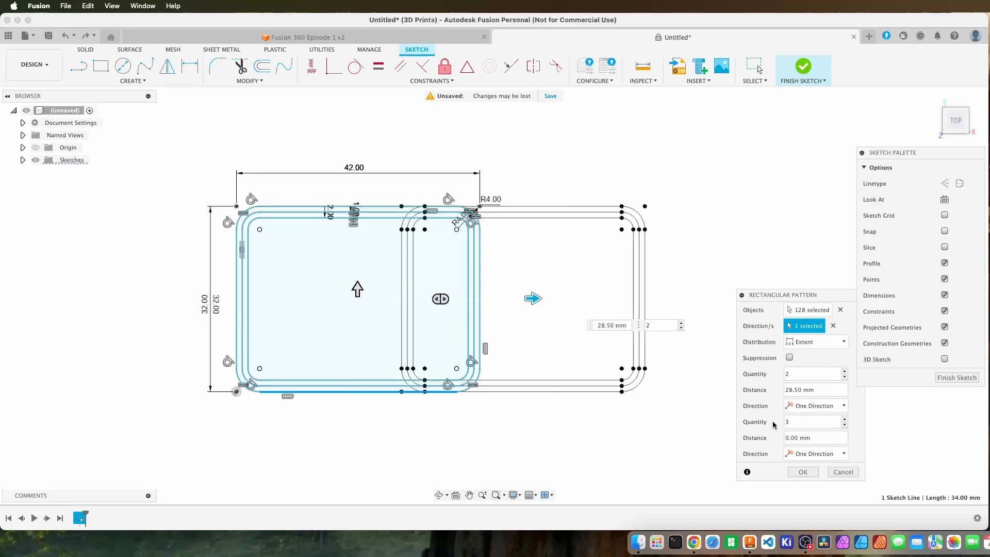
double_click(801, 390)
text(52)
key(Tab)
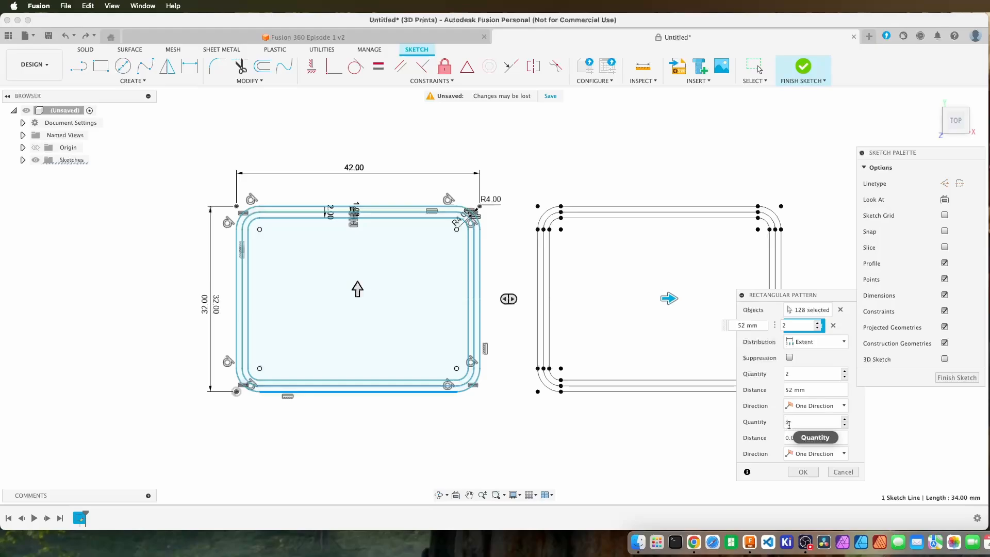
click(845, 426)
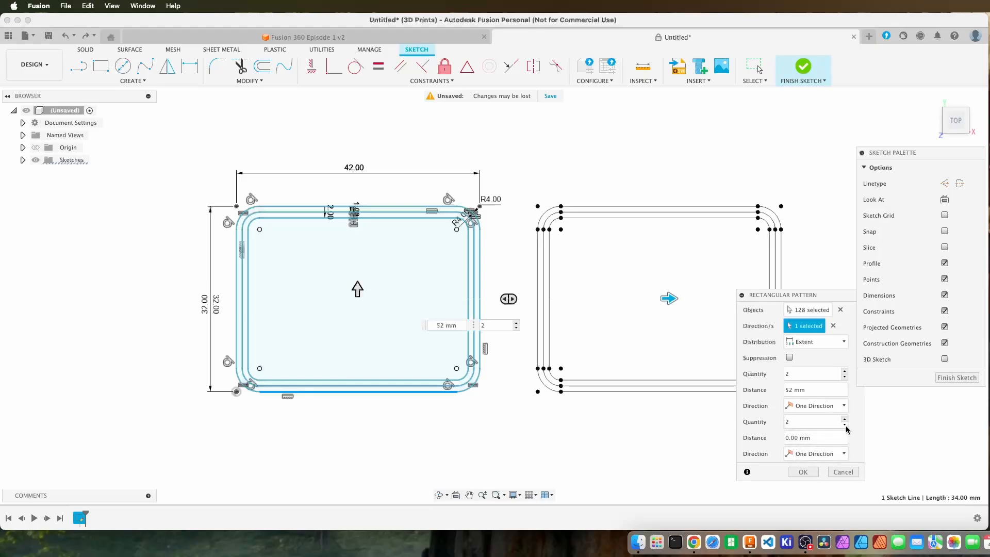
click(846, 425)
click(806, 473)
scroll(565, 442, down, 2)
mouse_move(564, 443)
middle_down()
mouse_move(494, 449)
mouse_move(522, 453)
middle_up()
key(Escape)
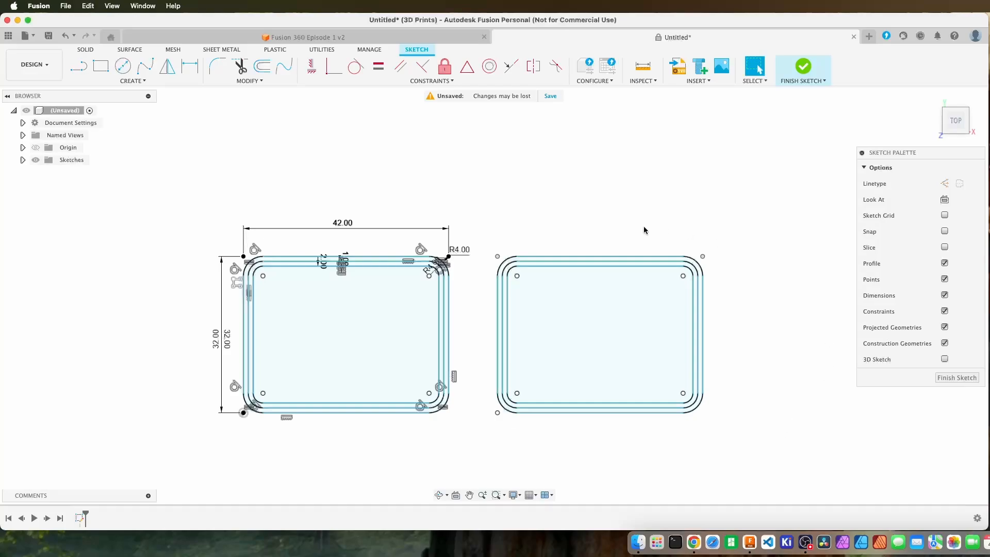
Step: Set the source rounded rectangle's 42 mm width dimension to 32 mm
click(161, 83)
click(265, 132)
double_click(342, 223)
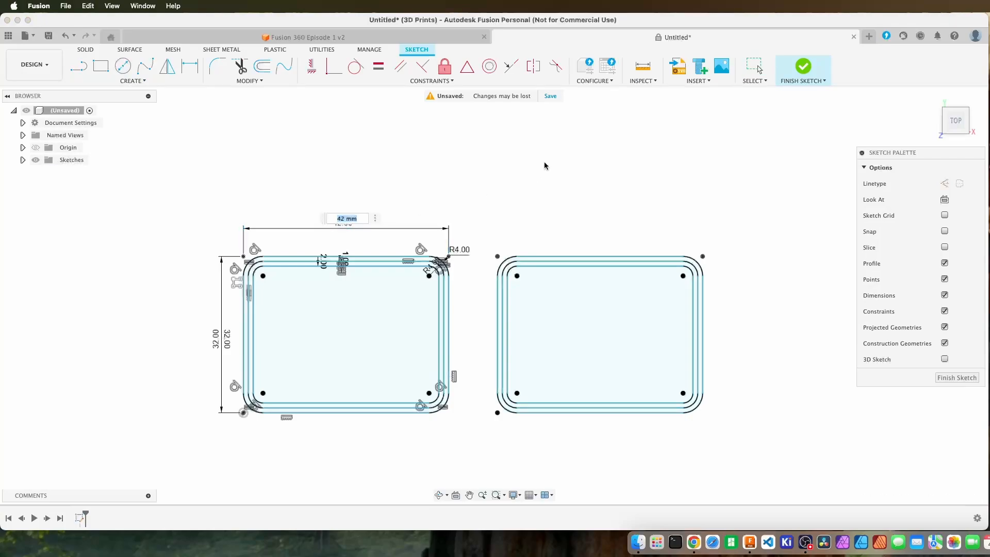
text(32)
key(Return)
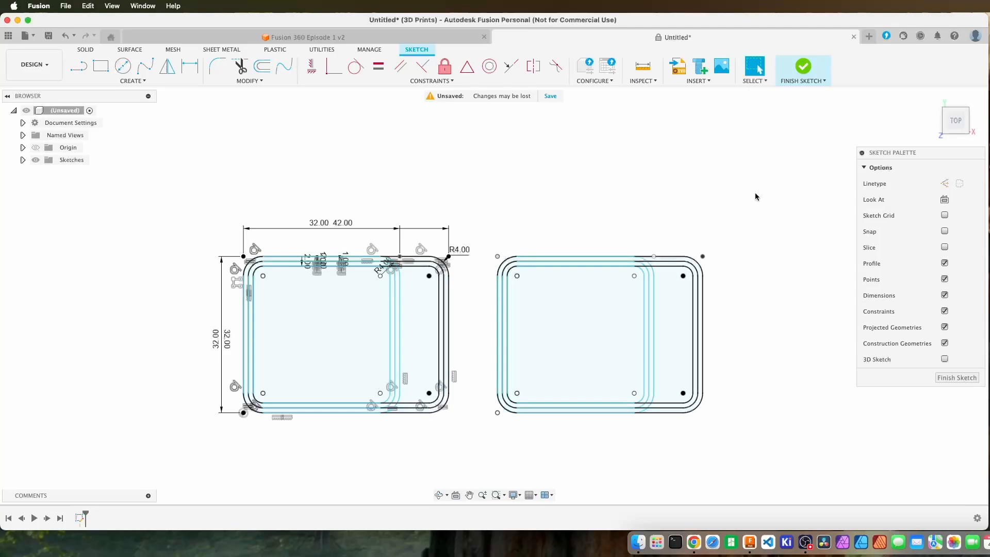
Step: Undo the width change, the rectangular pattern and the duplicated outlines
click(65, 35)
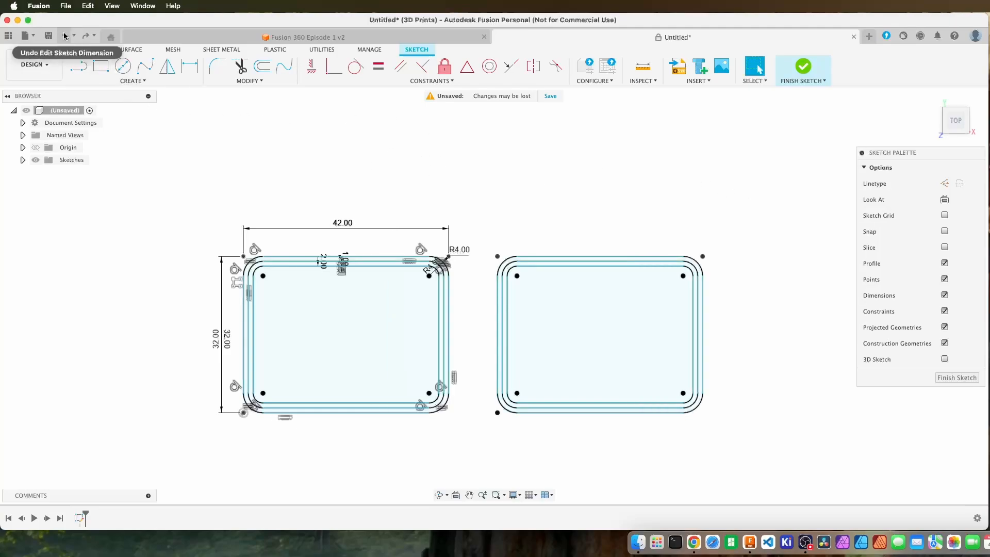
click(65, 35)
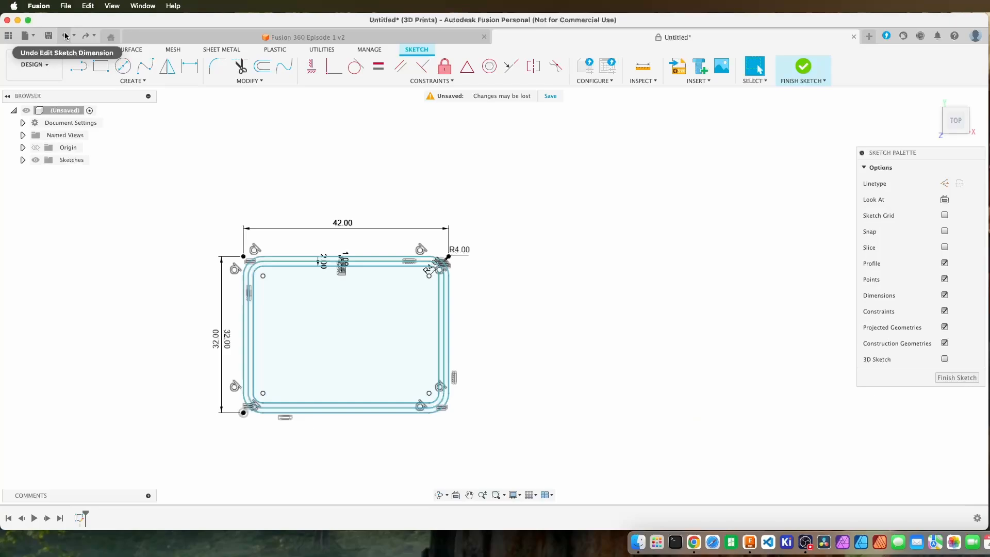
click(65, 35)
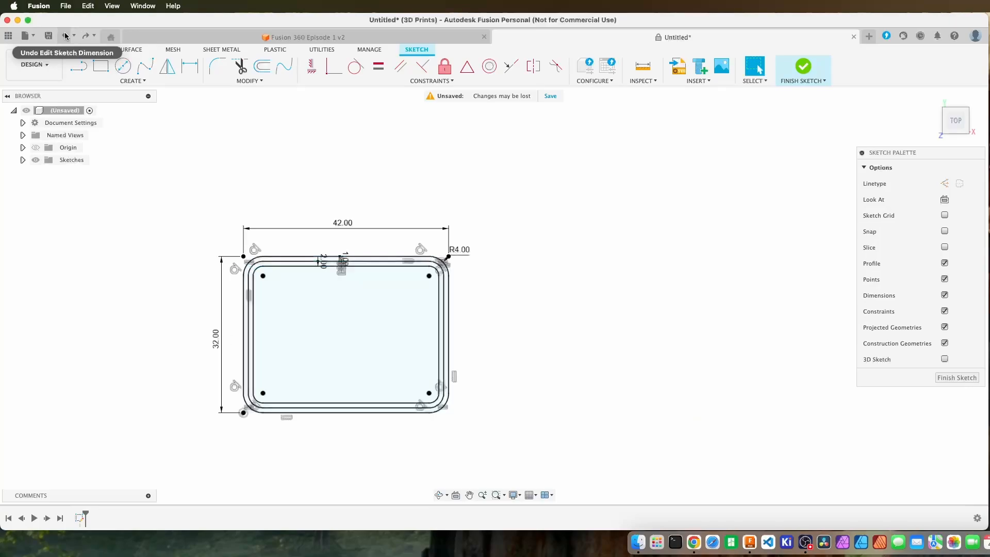
Step: Undo the 2 mm inward offset of the outer rounded outline
click(75, 36)
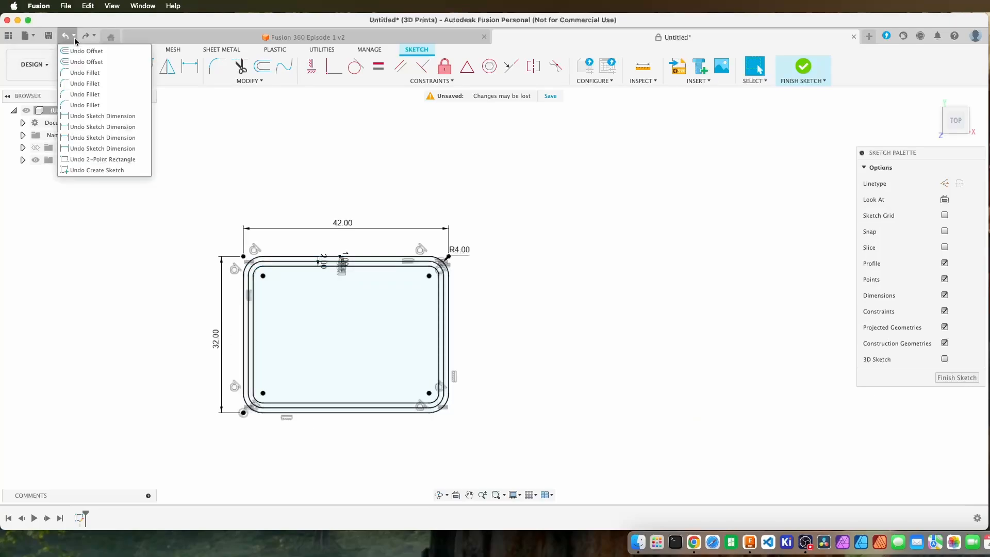
click(75, 38)
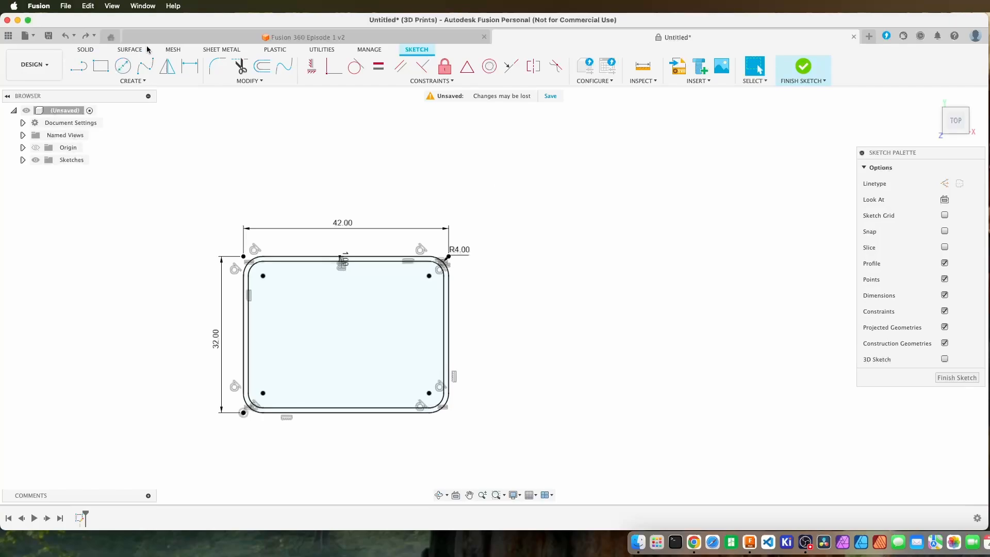
Step: Redo the 2 mm inward offset and pattern all the rounded outlines as a single row of two instances over a 52 mm extent
click(86, 37)
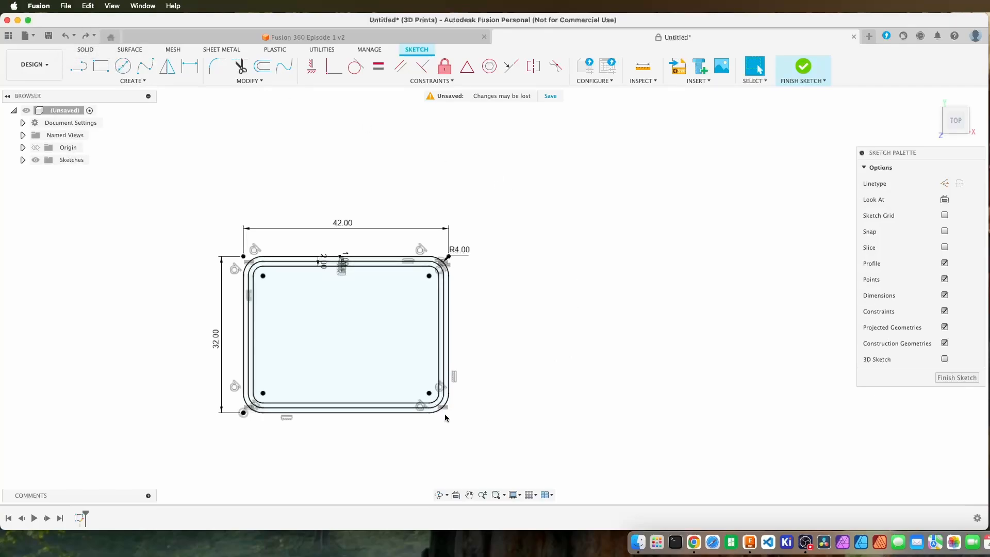
mouse_move(235, 244)
mouse_down()
mouse_move(266, 288)
mouse_move(452, 437)
mouse_move(462, 432)
mouse_up()
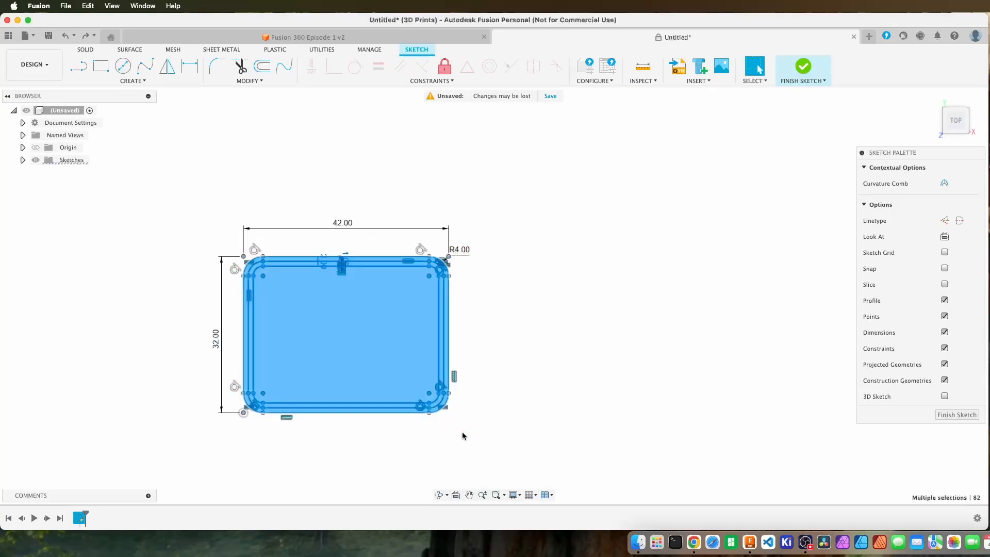
click(145, 81)
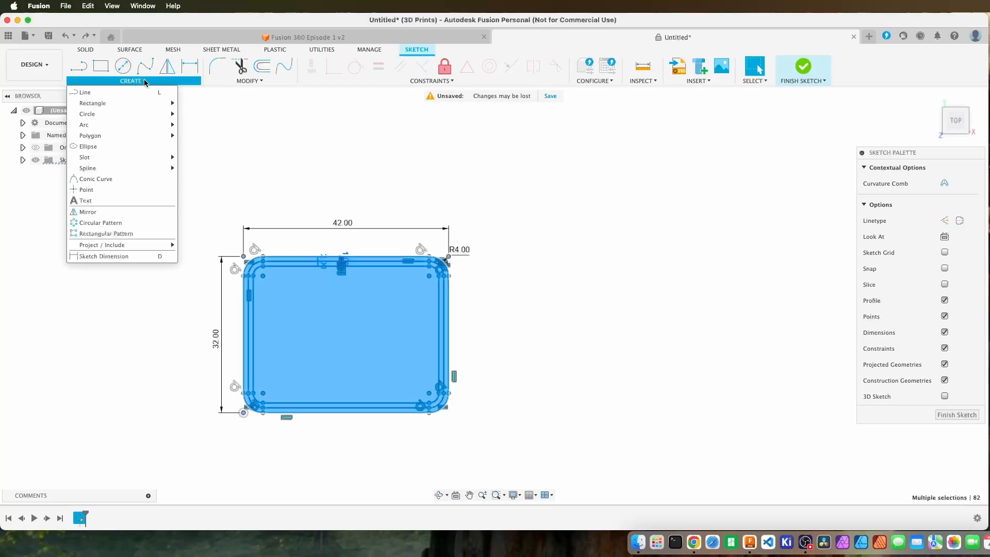
click(145, 235)
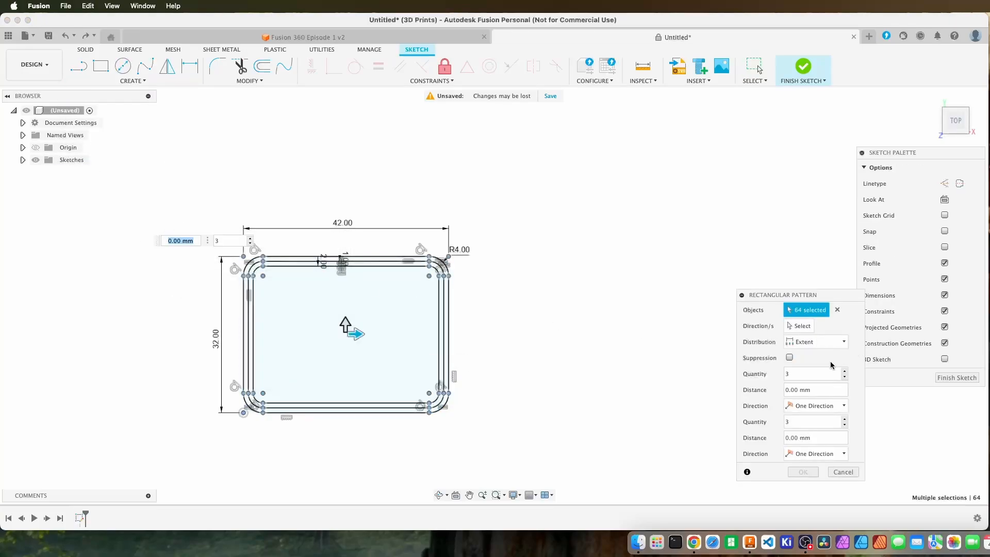
click(845, 376)
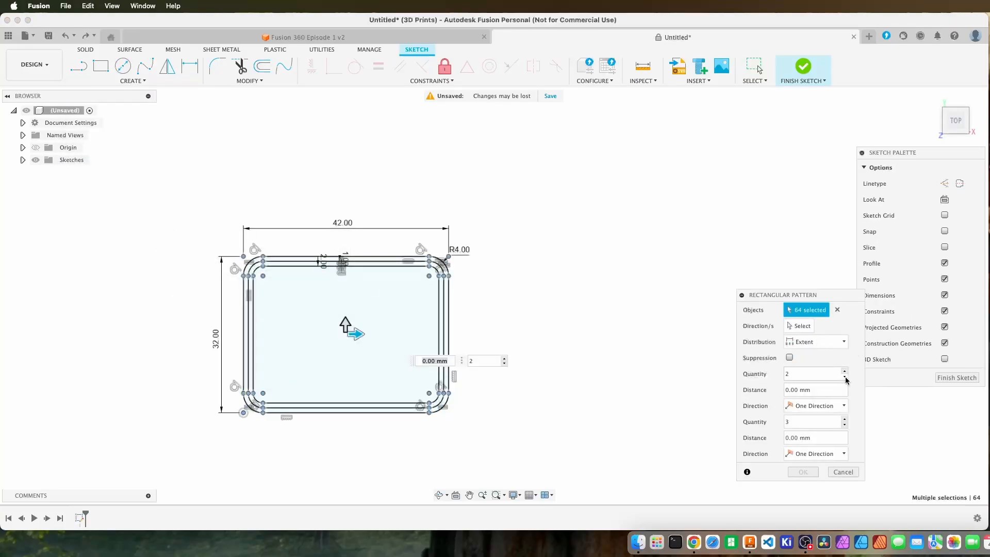
click(845, 428)
click(845, 428)
drag(788, 391, 762, 392)
text(52)
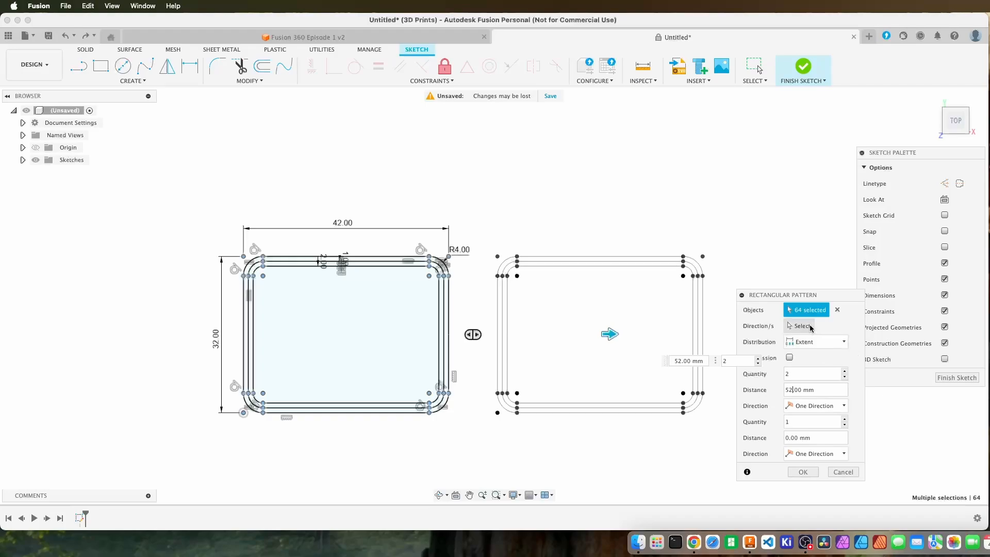
click(814, 347)
click(814, 355)
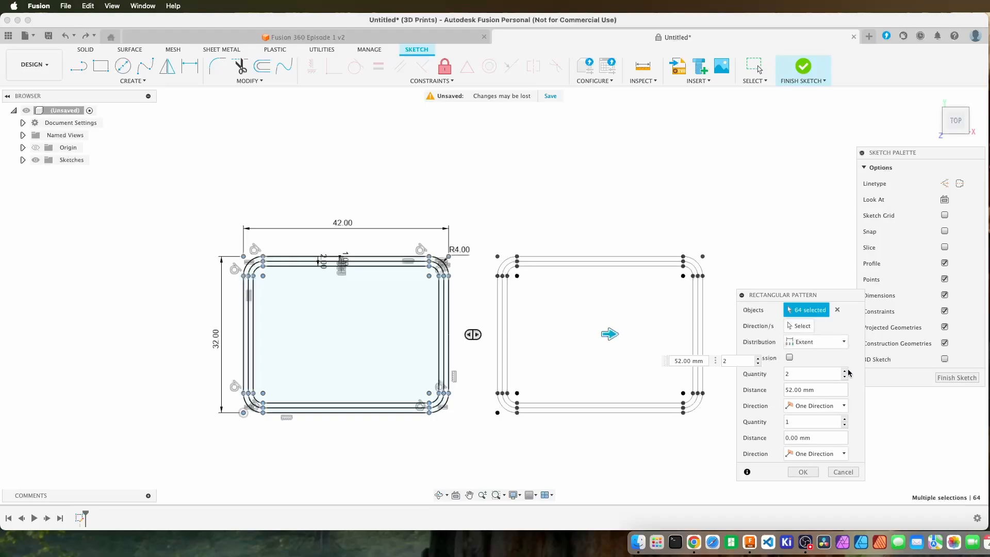
click(804, 472)
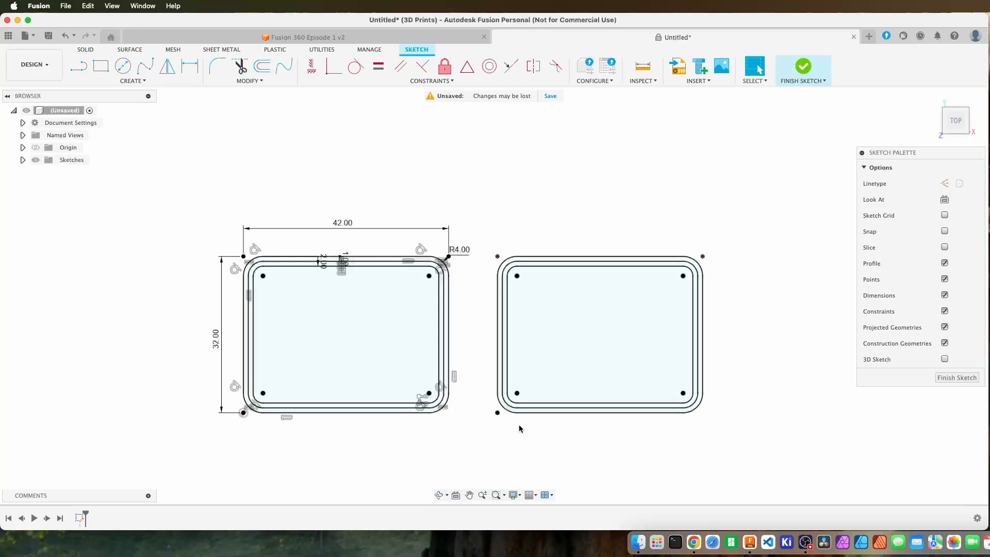
Step: Set the source rounded rectangle's width to 32 mm and its height to 25 mm
double_click(344, 223)
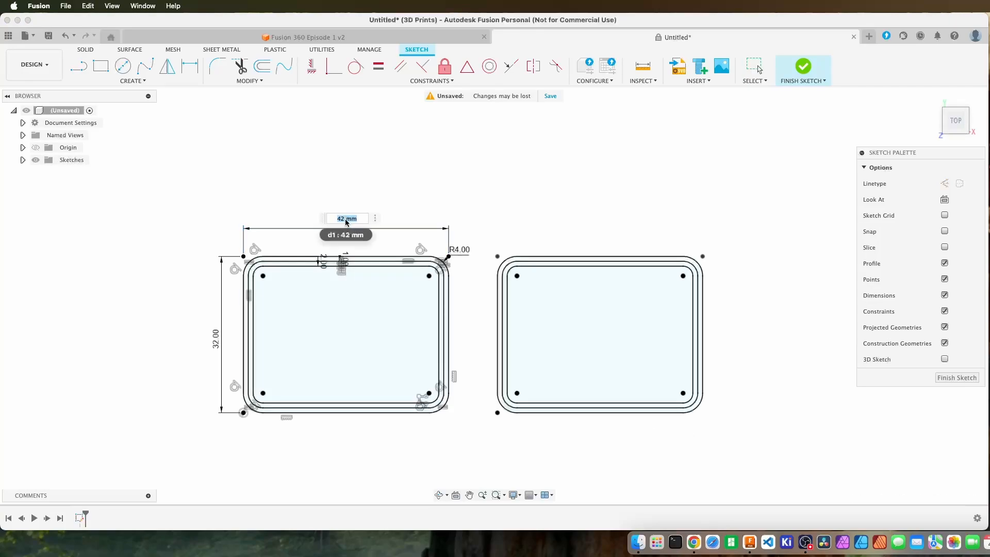
text(32)
key(Return)
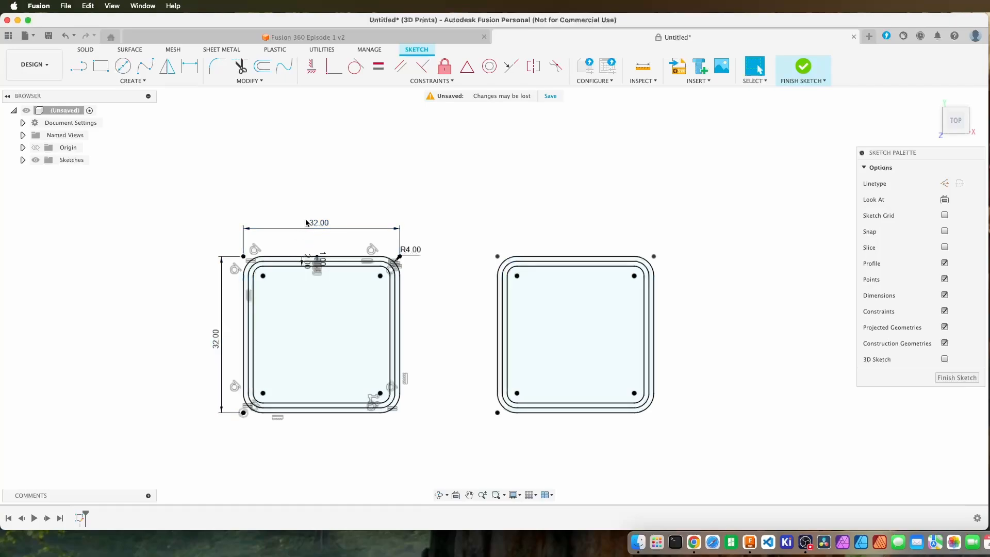
double_click(214, 339)
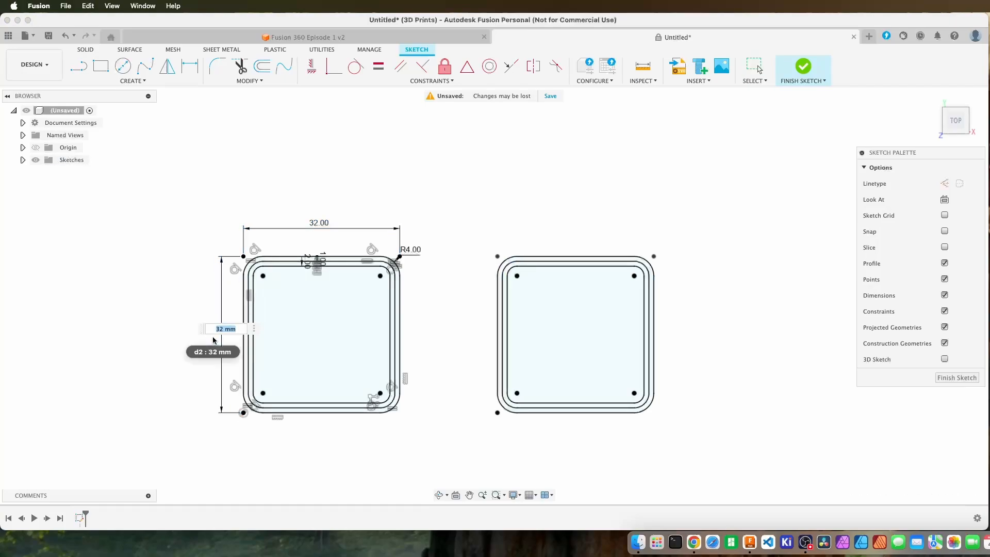
text(25)
key(Return)
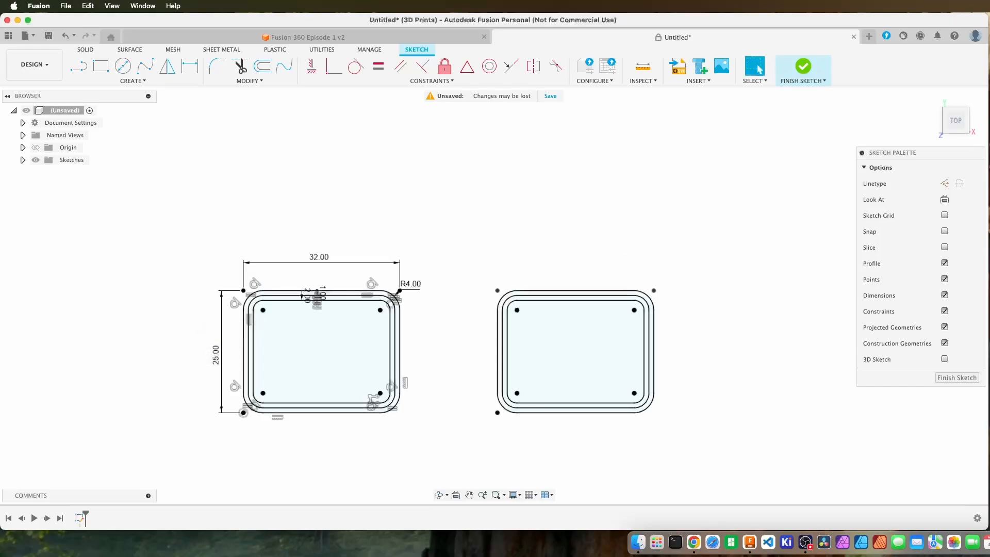
Step: Set the source rounded rectangle's height to 32 mm and its width to 42 mm
double_click(216, 356)
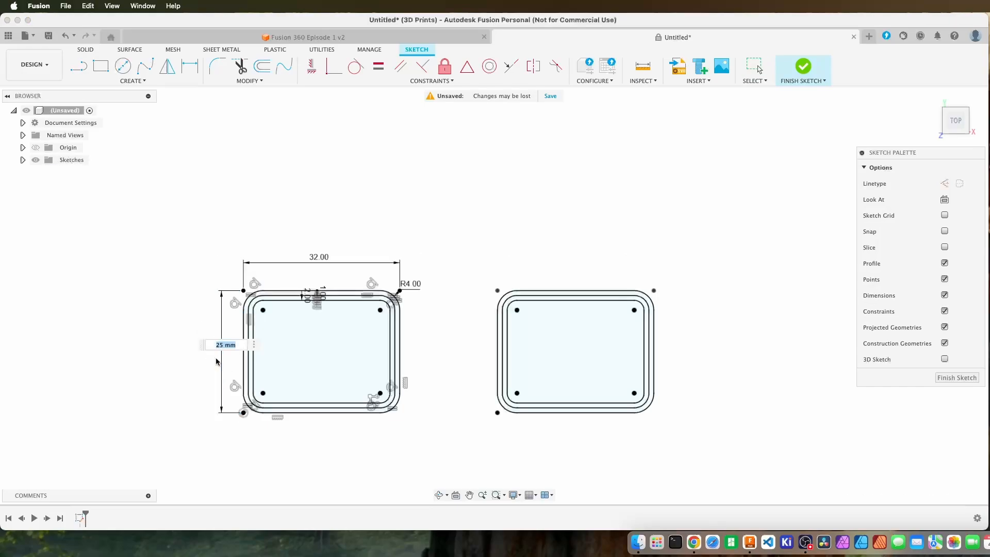
text(32)
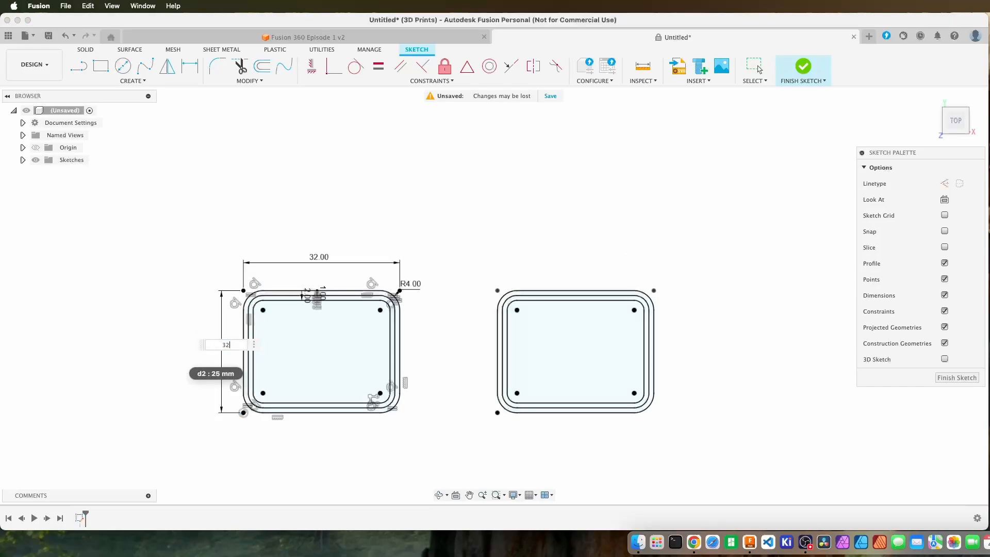
key(Return)
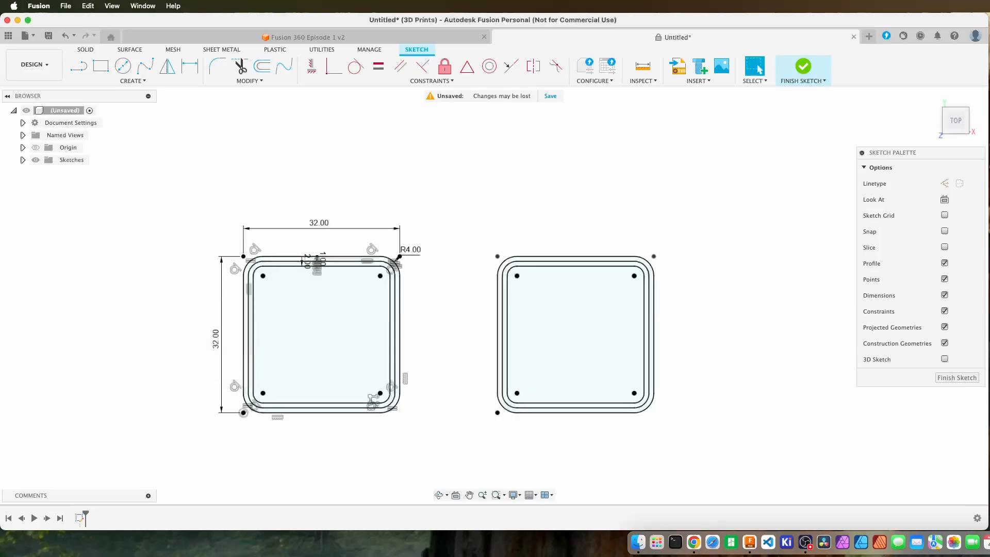
double_click(319, 224)
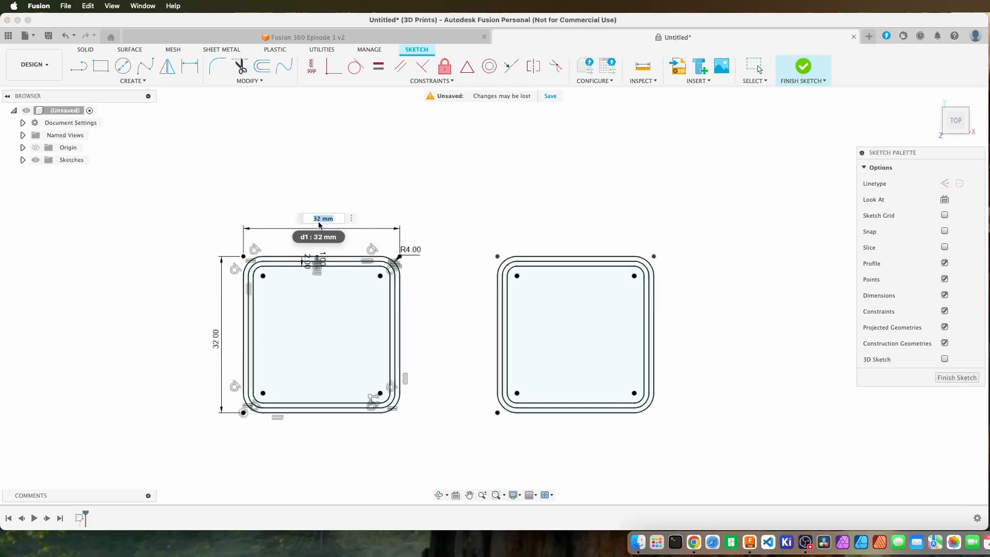
text(42)
key(Return)
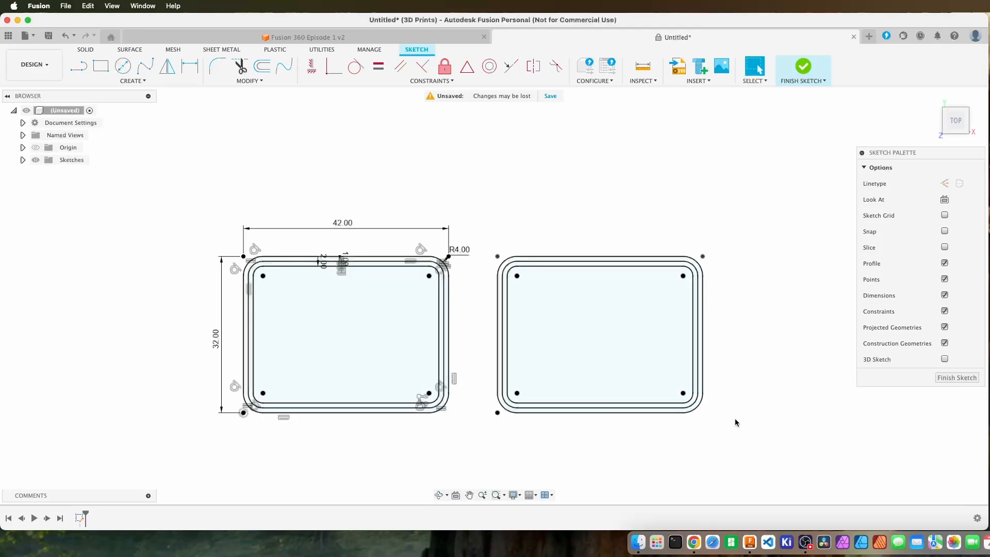
Step: Finish the sketch containing the two sets of rounded outlines
middle_drag(493, 294, 491, 243)
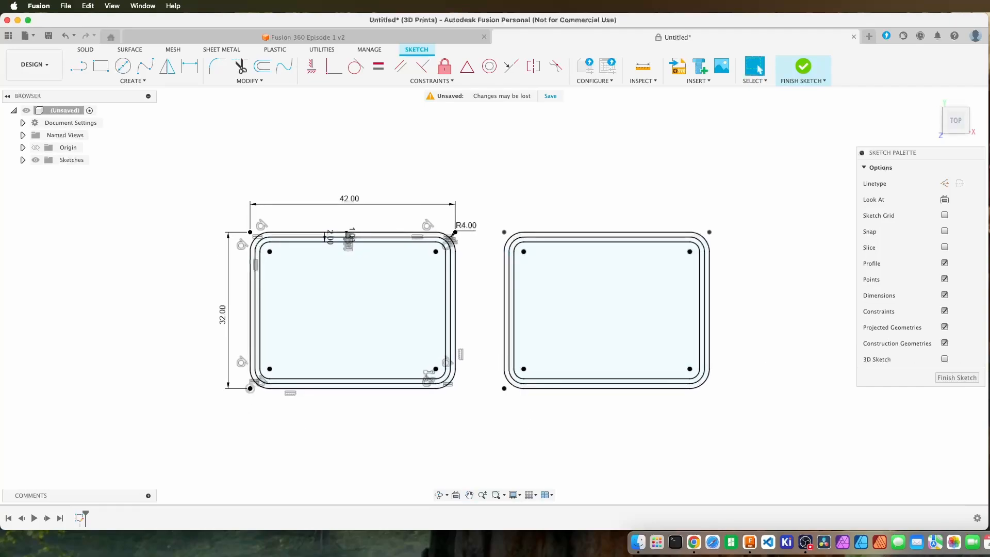
click(961, 379)
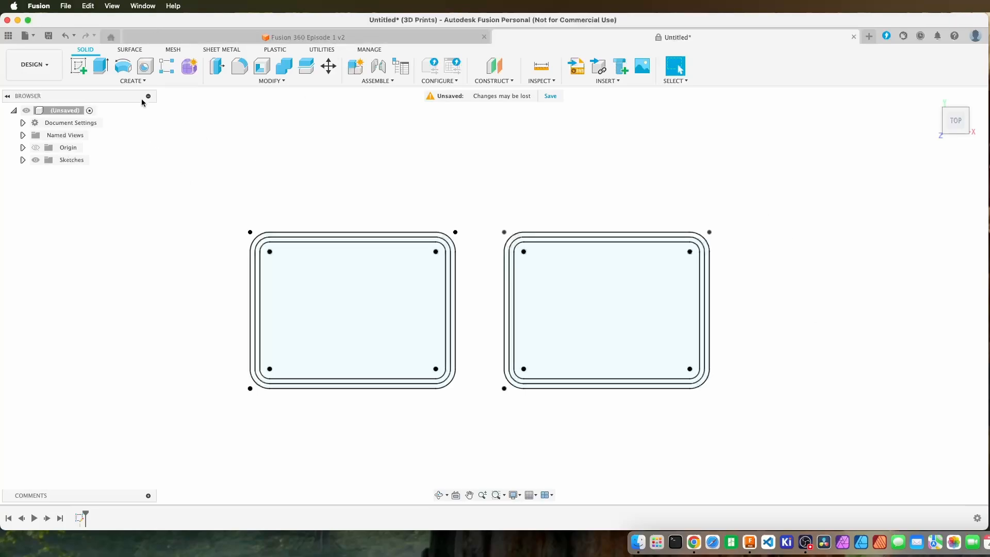
click(101, 67)
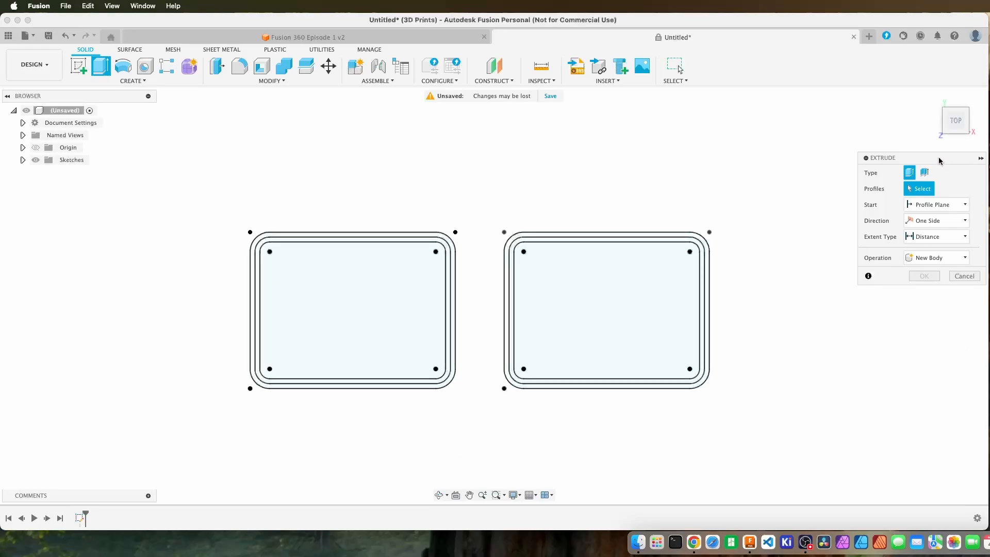
drag(938, 160, 915, 168)
drag(857, 160, 892, 166)
click(960, 280)
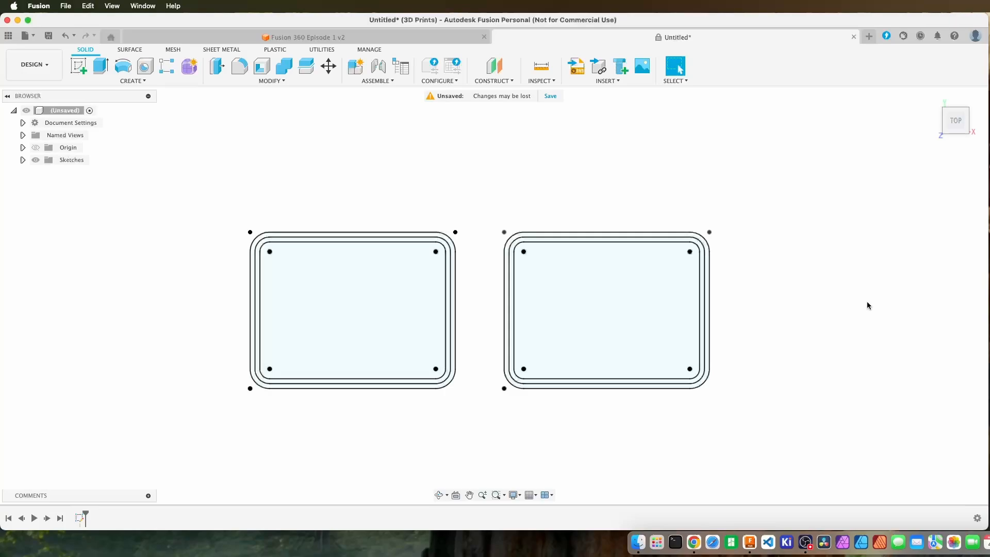
Step: Extrude the innermost profile of the source rounded rectangle 2 mm upward as a new body
key(e)
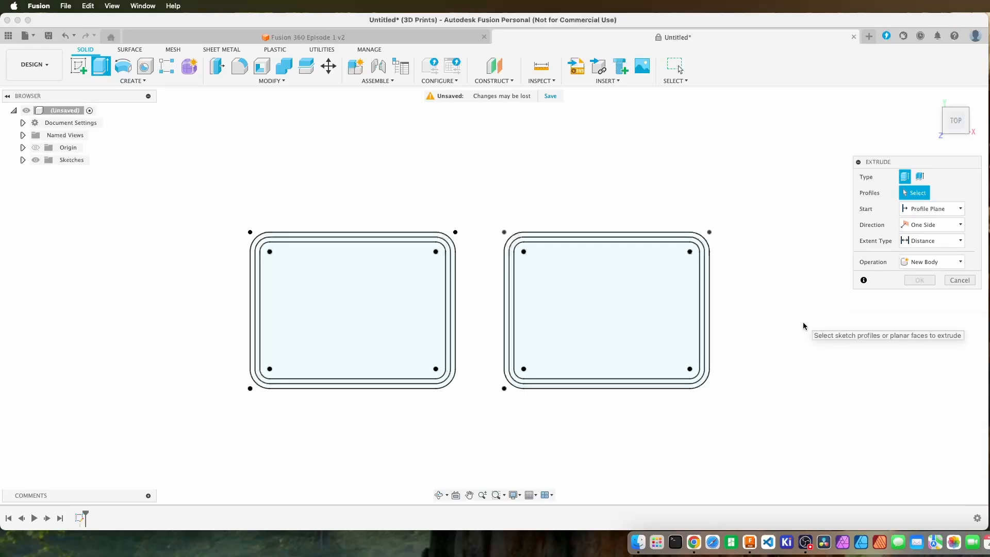
click(955, 135)
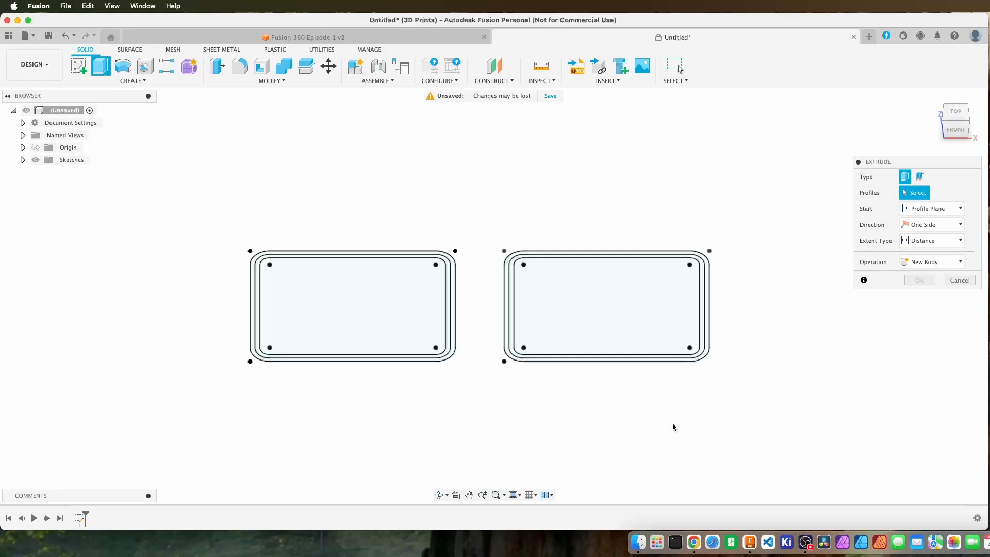
click(948, 127)
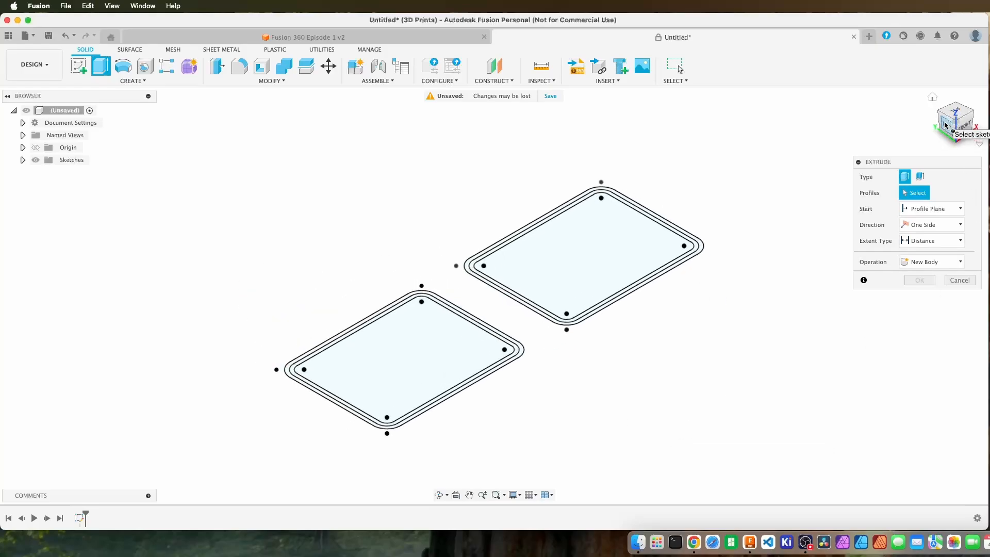
click(960, 119)
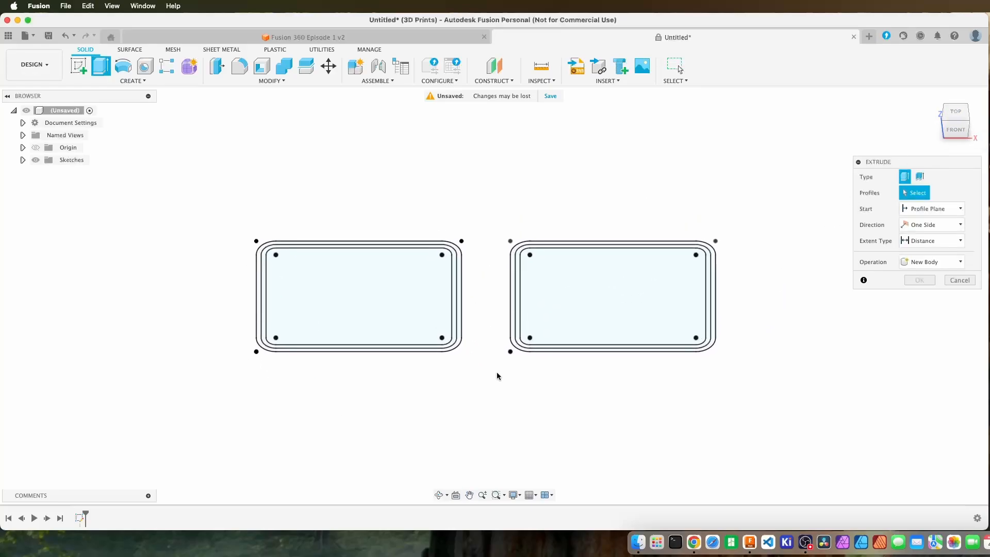
mouse_move(496, 373)
shift+middle_down()
mouse_move(498, 362)
mouse_move(526, 371)
mouse_move(466, 384)
mouse_move(493, 369)
mouse_move(495, 396)
mouse_move(524, 380)
mouse_move(497, 380)
shift+middle_up()
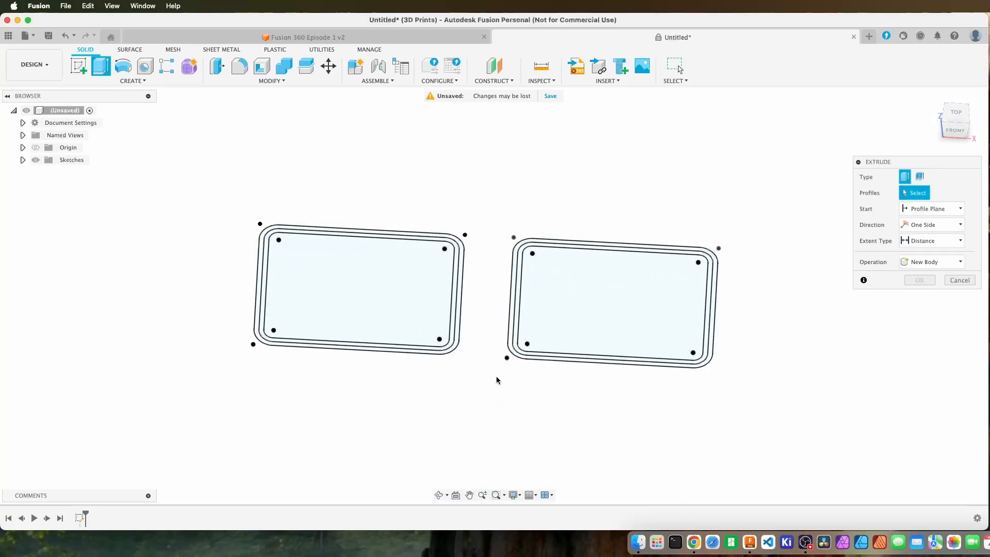
click(960, 127)
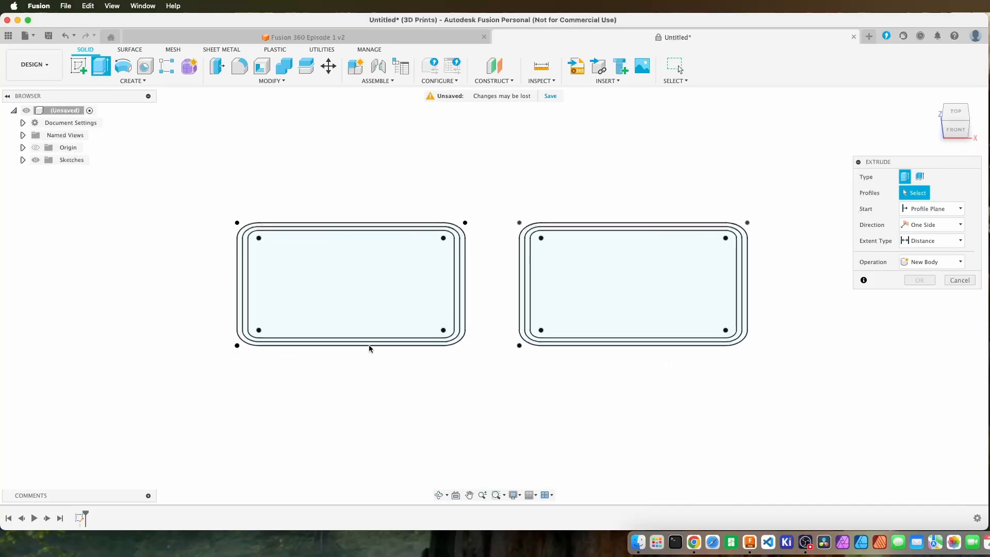
scroll(354, 345, up, 3)
scroll(354, 345, down, 1)
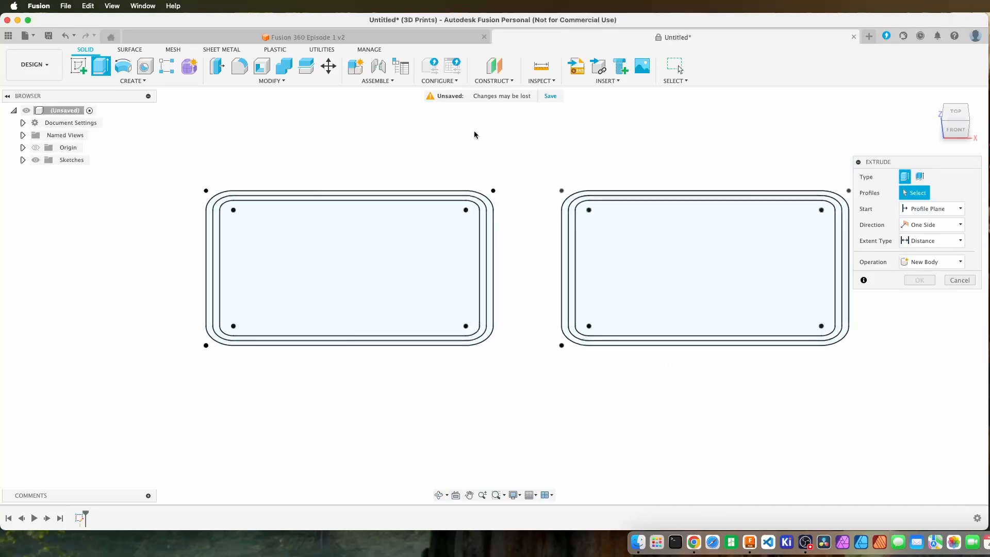
click(307, 275)
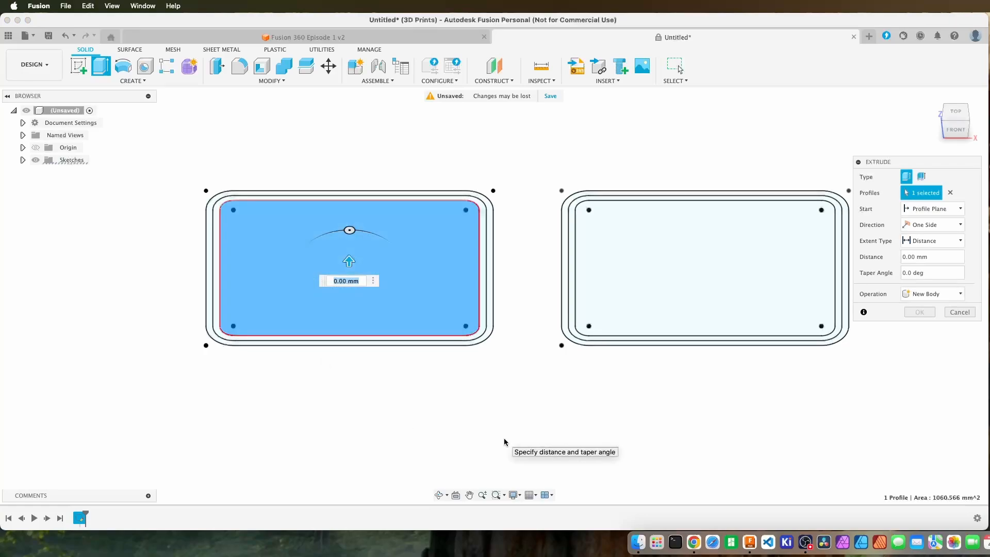
text(2)
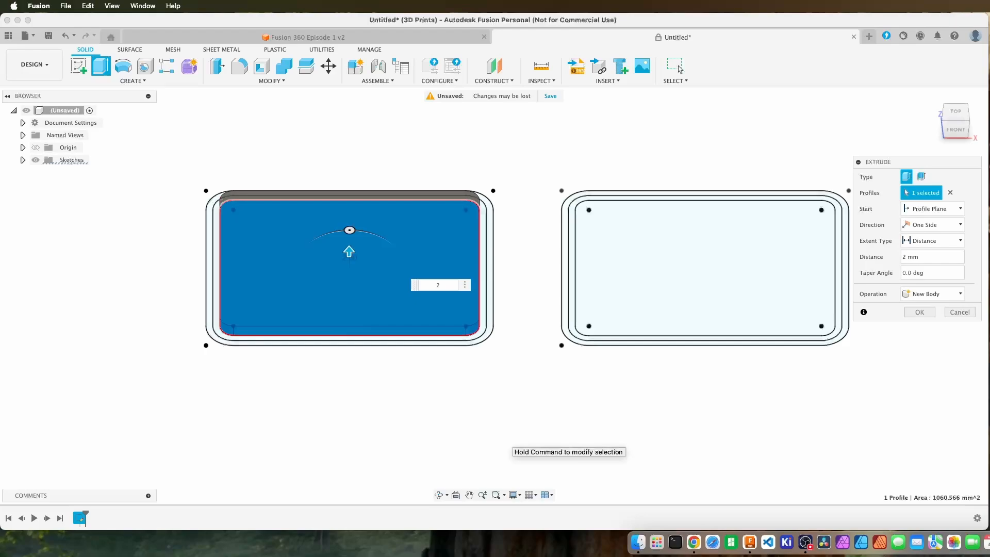
key(Return)
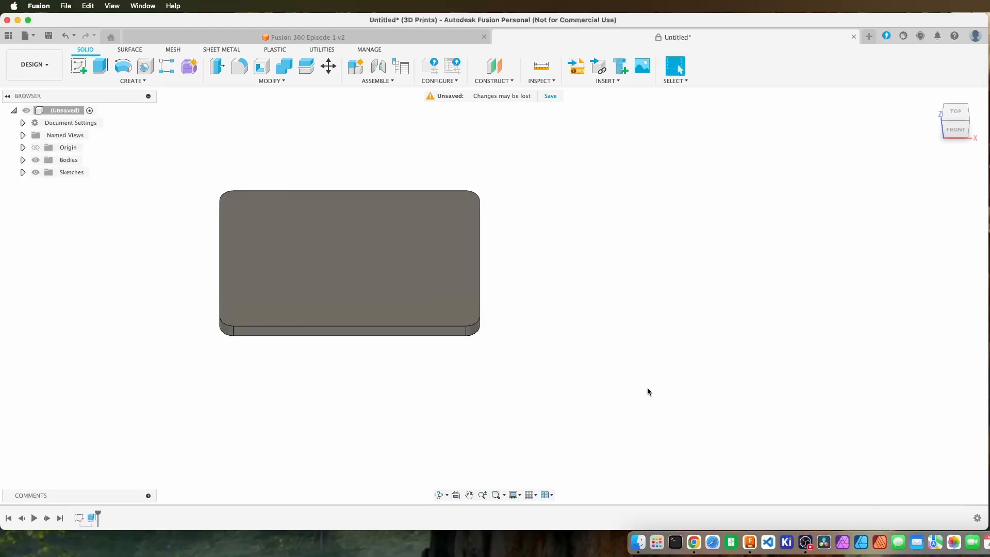
Step: Turn on the visibility of Sketch1 so its remaining ring profiles can be used around the extruded body
click(23, 172)
click(45, 184)
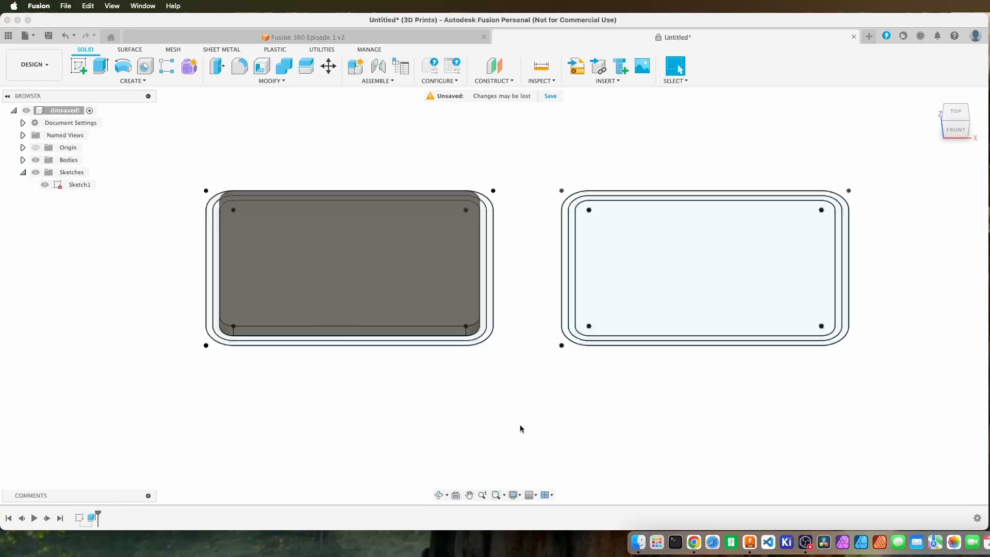
scroll(401, 416, down, 2)
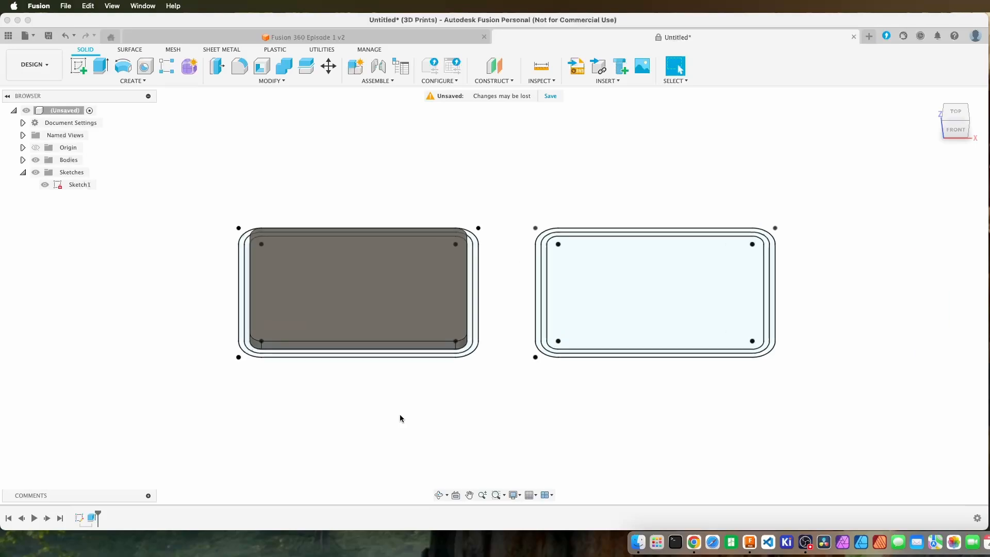
mouse_move(401, 416)
middle_down()
mouse_move(434, 429)
mouse_move(427, 435)
middle_up()
scroll(349, 406, up, 2)
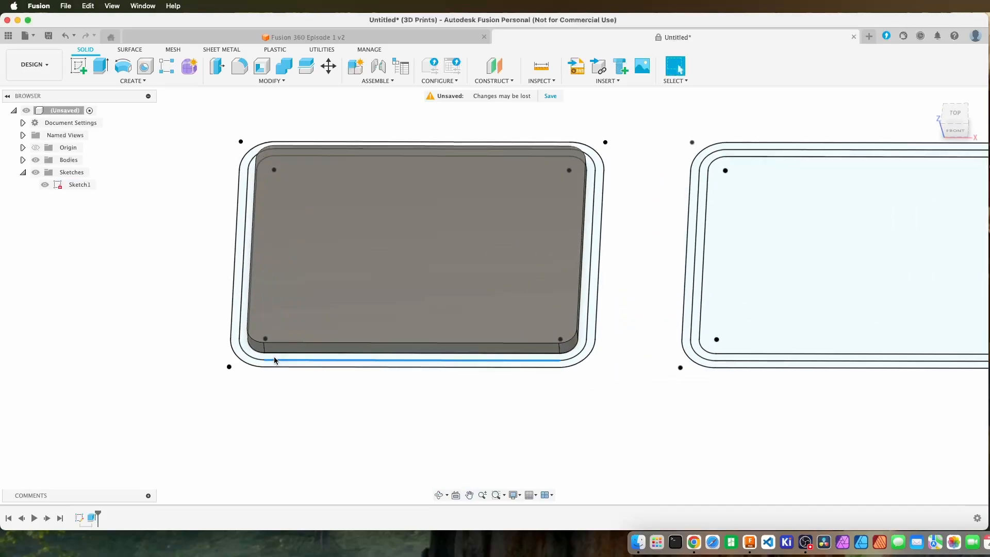
scroll(222, 365, up, 3)
scroll(222, 362, up, 2)
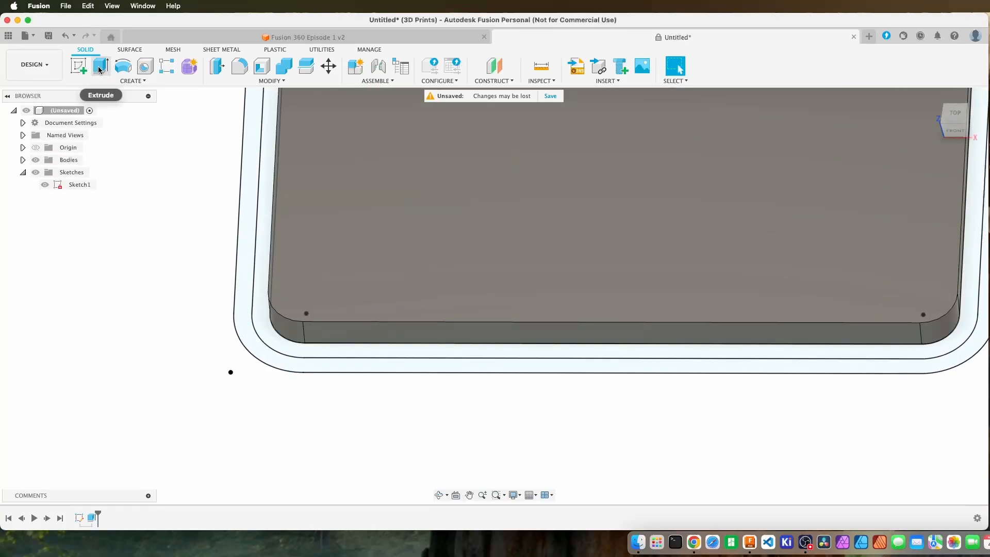
Step: Extrude the inner ring profile around the 2 mm base plate 120 mm upward, joined to the plate
key(e)
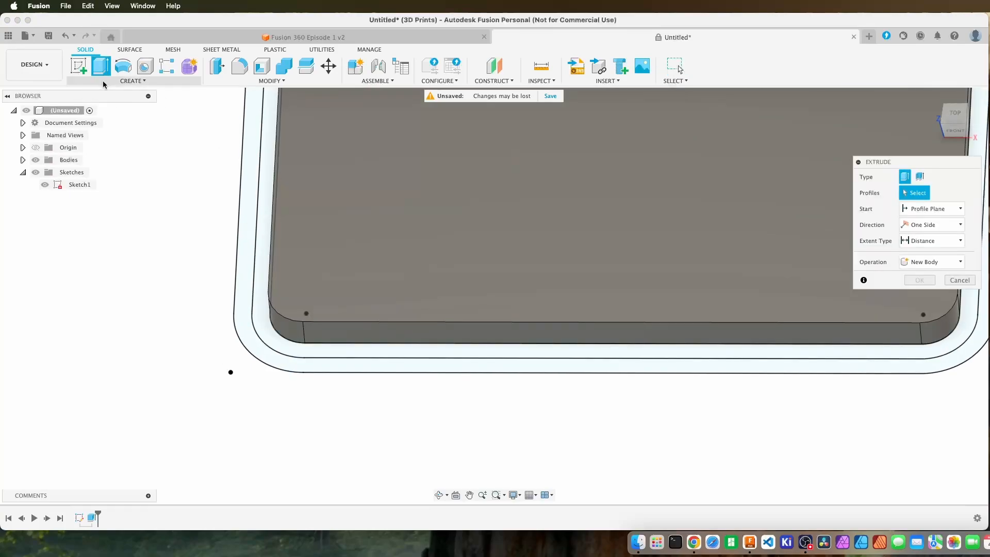
click(262, 253)
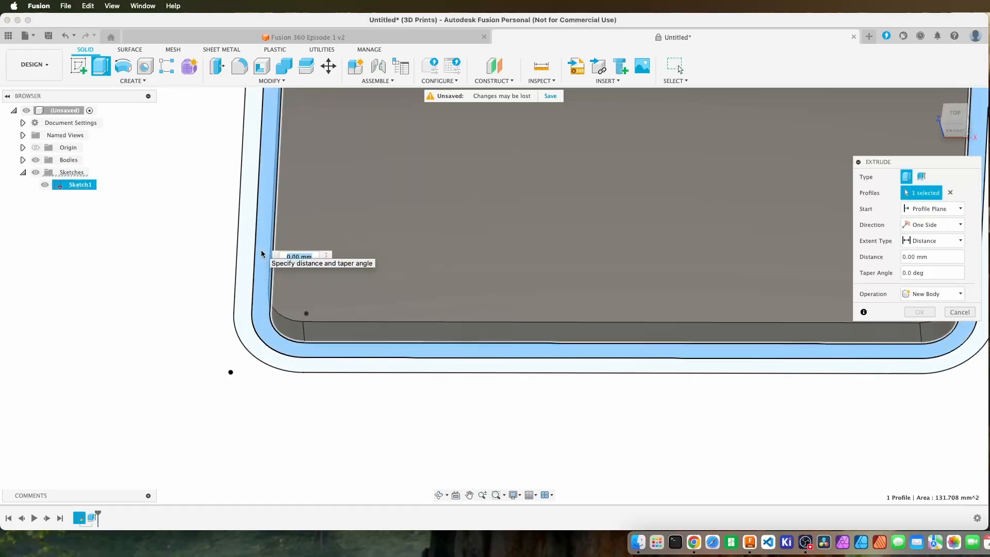
scroll(254, 448, down, 5)
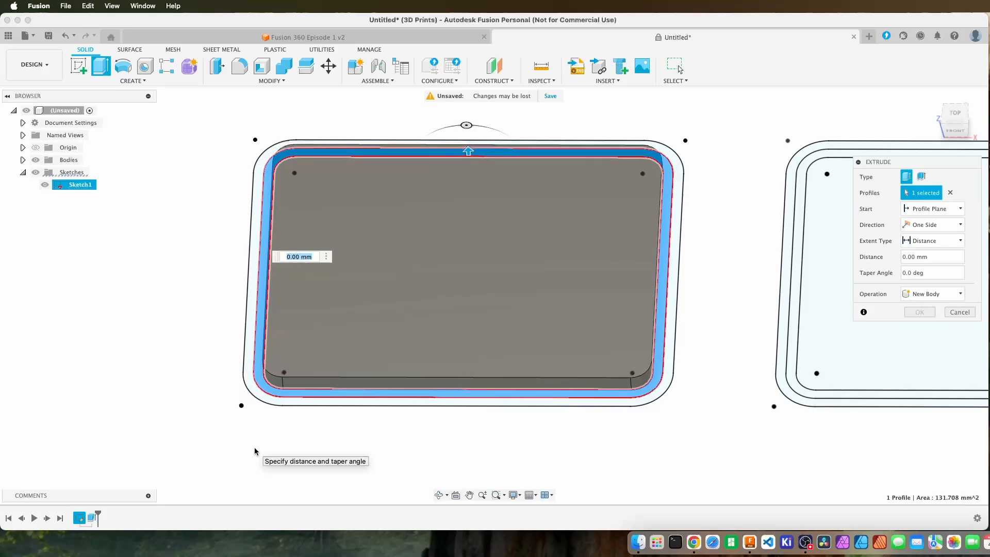
text(120)
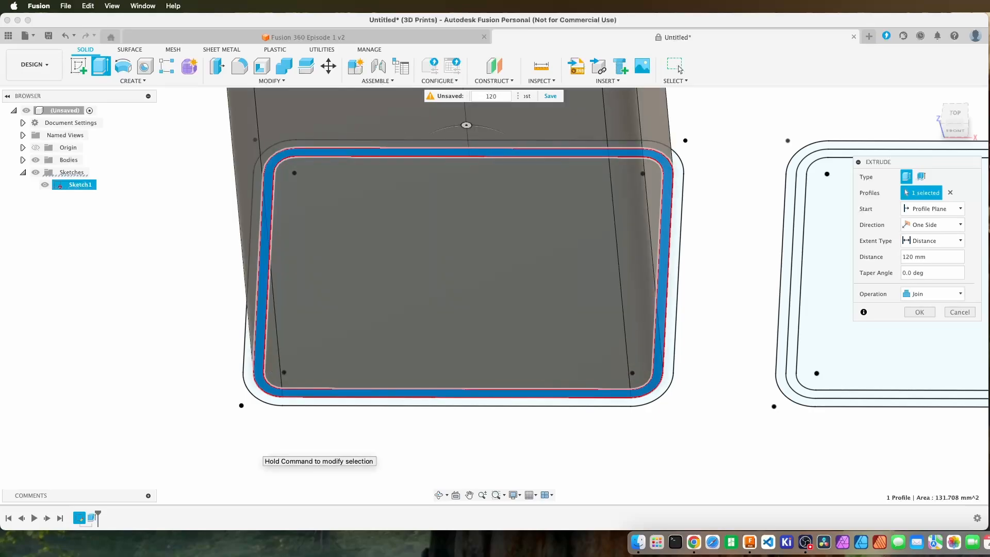
key(Return)
scroll(271, 406, down, 6)
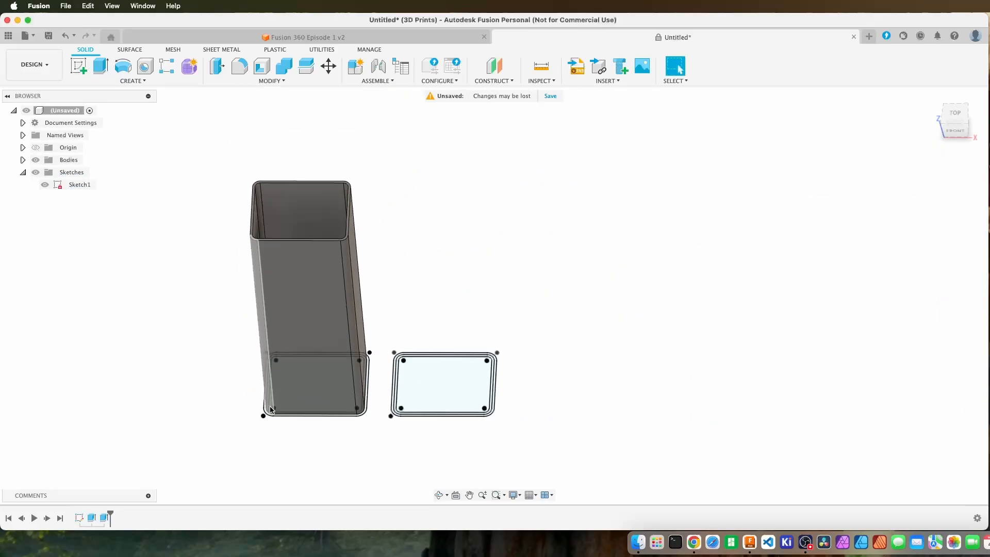
Step: Extrude the outer ring profile around the tall walls 100 mm upward, joined to the existing body
mouse_move(425, 258)
shift+middle_down()
mouse_move(442, 278)
mouse_move(414, 287)
mouse_move(428, 290)
mouse_move(425, 239)
mouse_move(430, 247)
shift+middle_up()
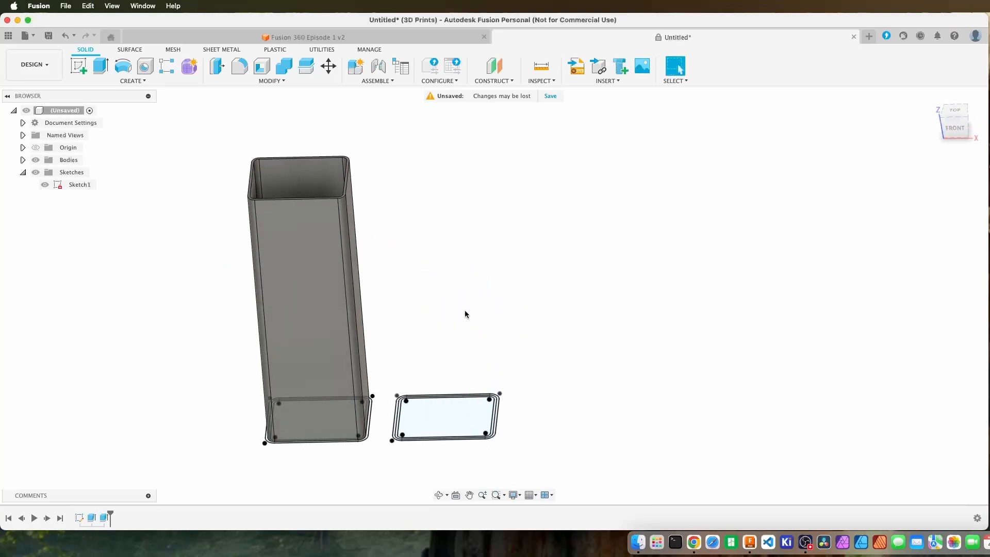
middle_drag(464, 314, 528, 305)
shift+middle_drag(521, 260, 489, 386)
scroll(460, 454, up, 10)
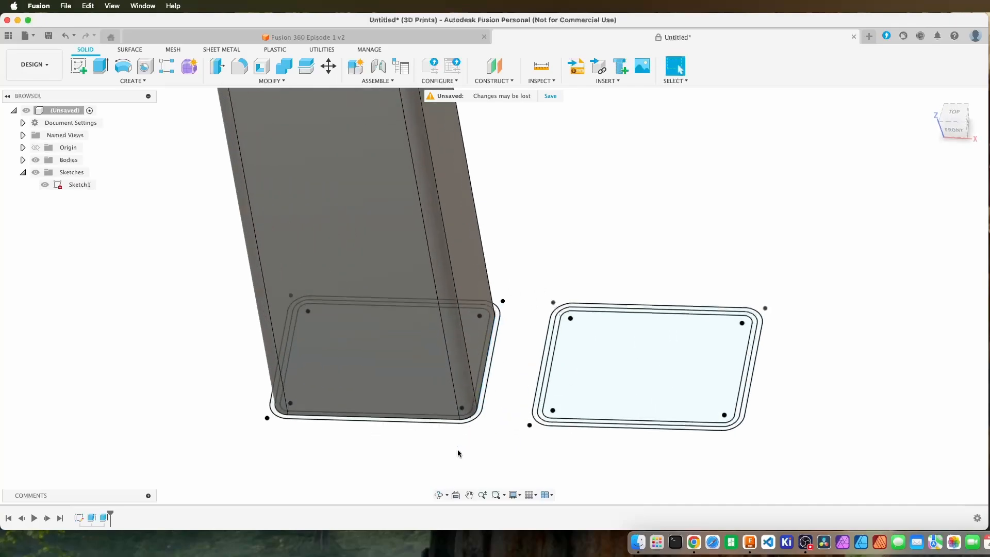
shift+middle_drag(393, 406, 385, 414)
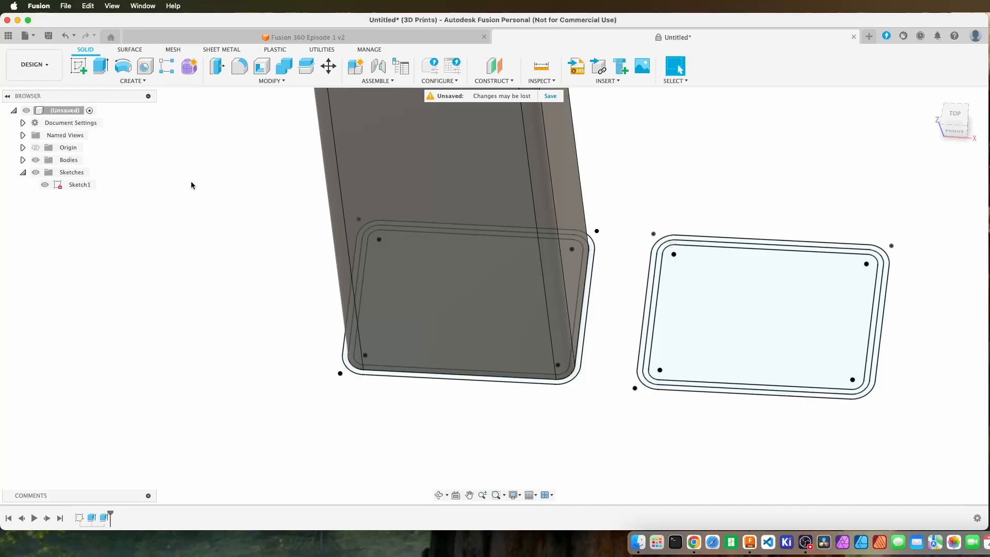
click(103, 66)
scroll(373, 390, up, 5)
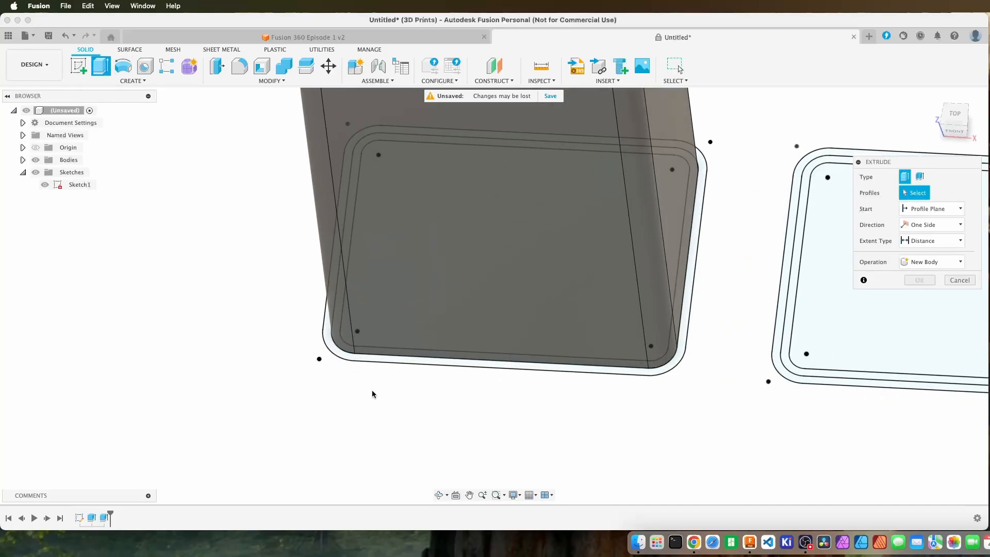
click(326, 337)
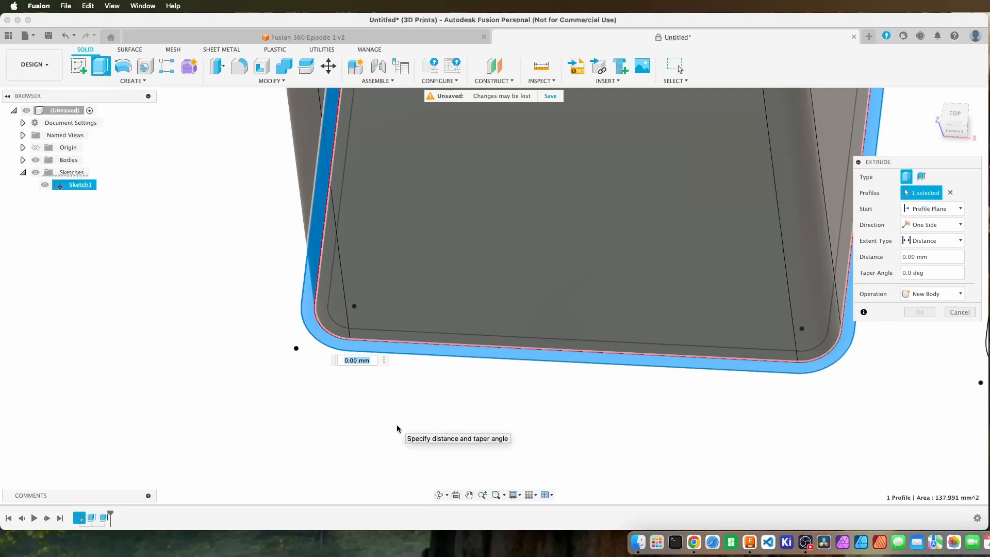
text(100)
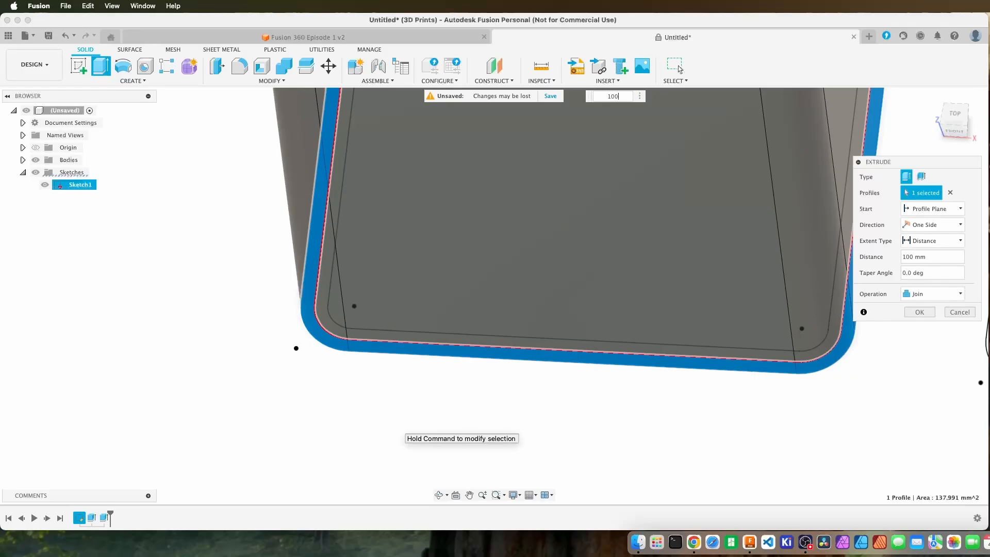
key(Return)
scroll(439, 440, down, 5)
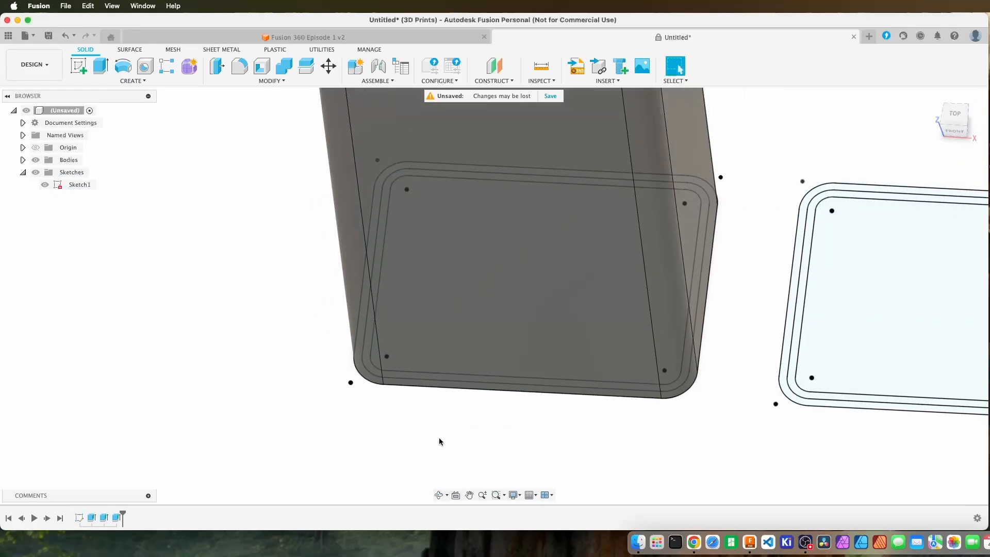
Step: Measure from the inner wall's top rim to the outer shoulder at the front face's right-hand corner
scroll(439, 441, down, 2)
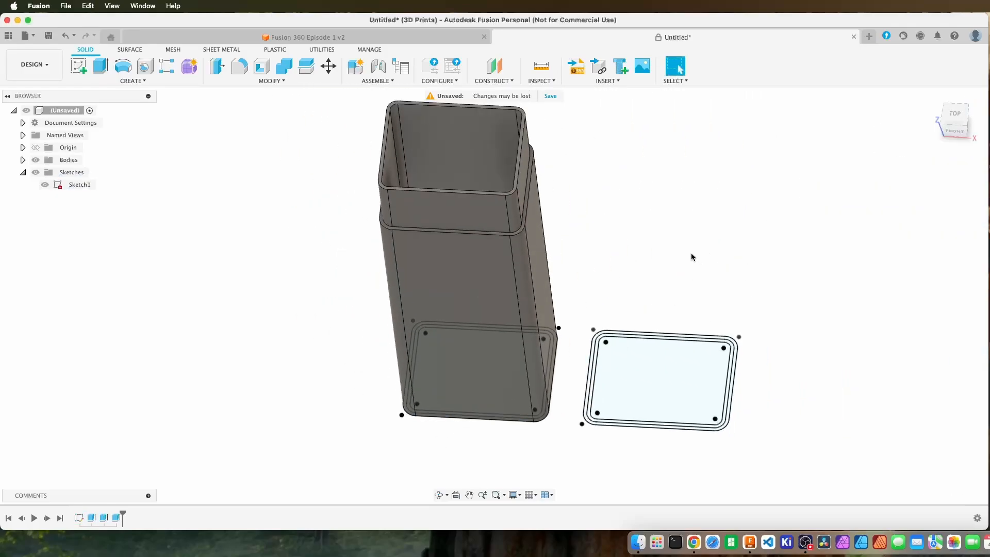
shift+middle_drag(692, 257, 694, 242)
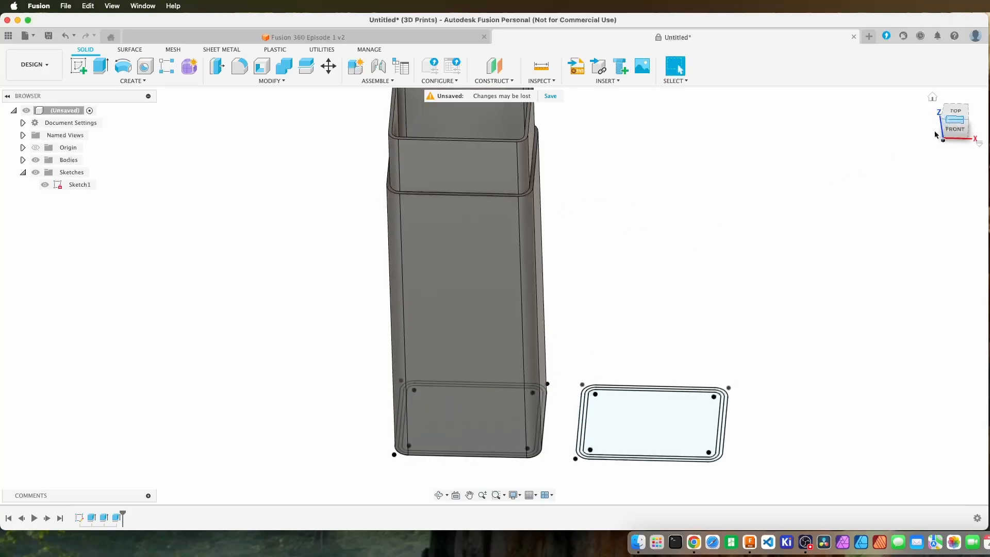
click(954, 120)
scroll(493, 214, up, 3)
shift+middle_drag(702, 252, 665, 227)
click(542, 66)
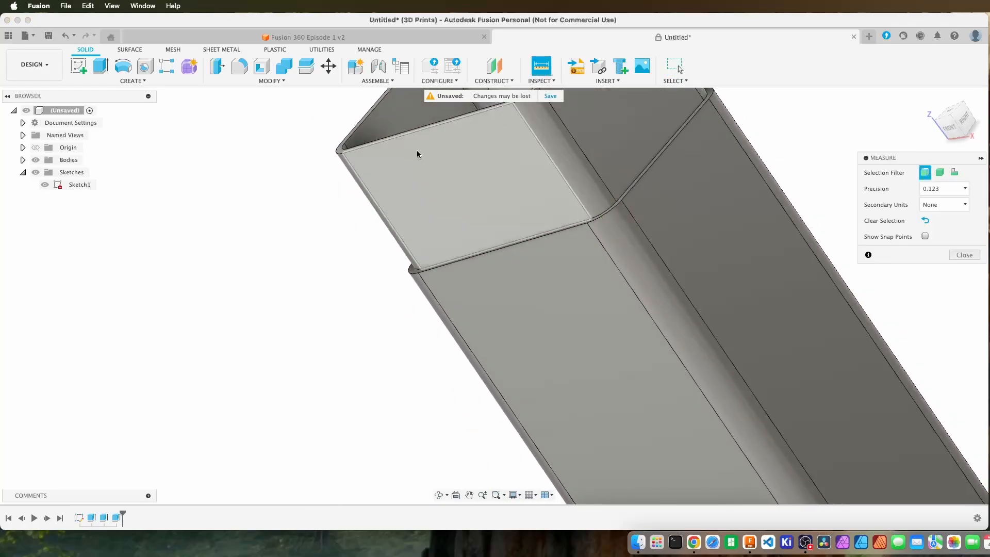
click(516, 103)
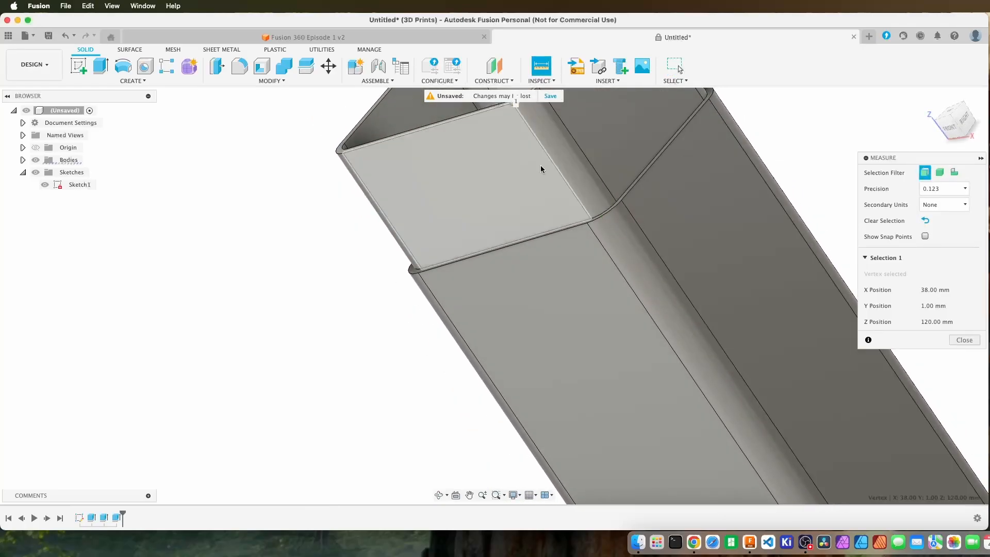
click(590, 220)
middle_drag(361, 304, 311, 343)
key(Escape)
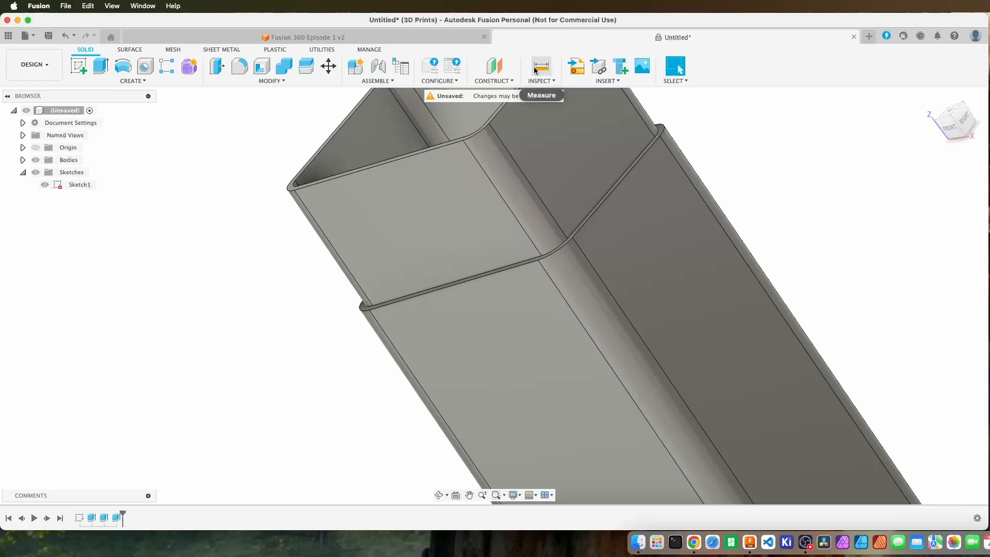
Step: In the front view, measure from the top rim to the shoulder at the front face's left-hand corner
click(947, 133)
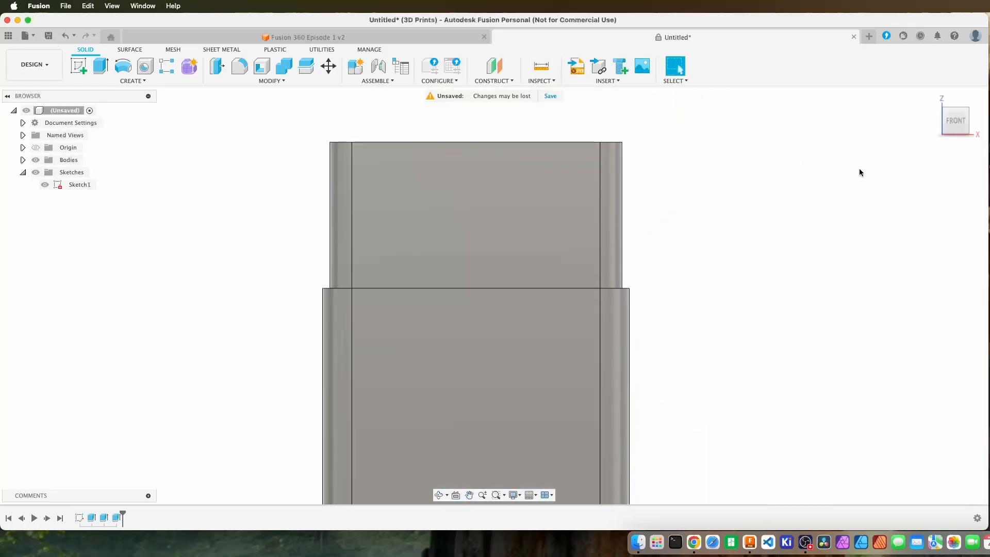
click(542, 66)
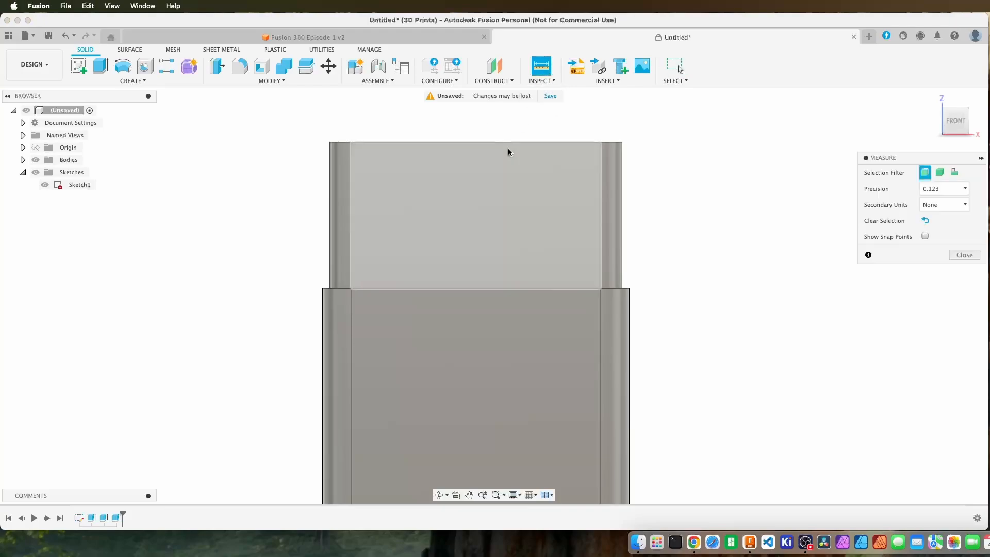
click(352, 141)
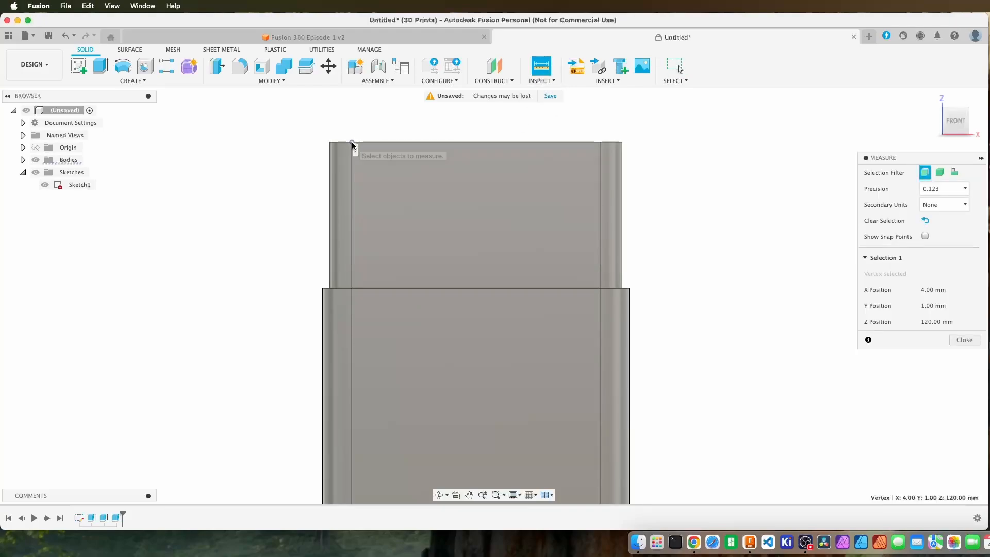
click(352, 288)
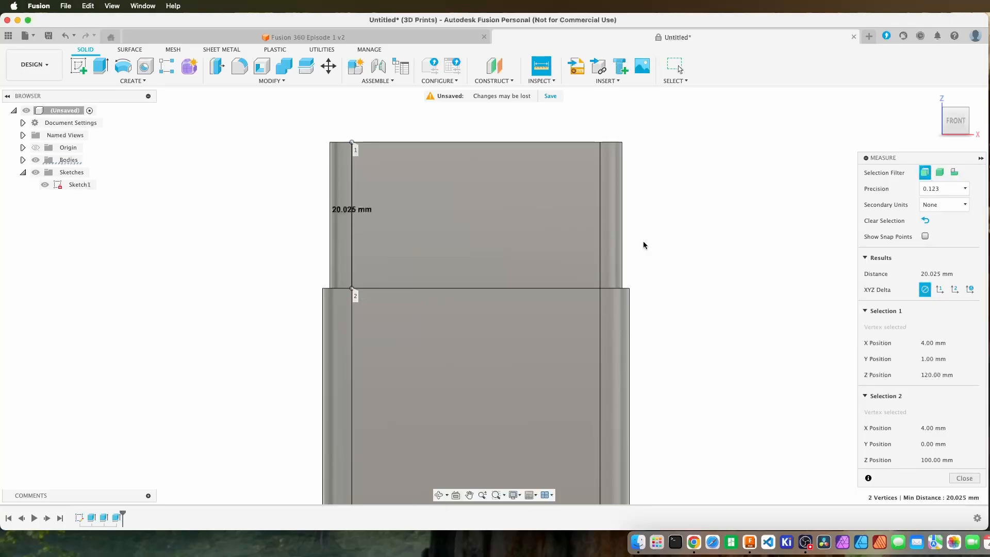
key(Escape)
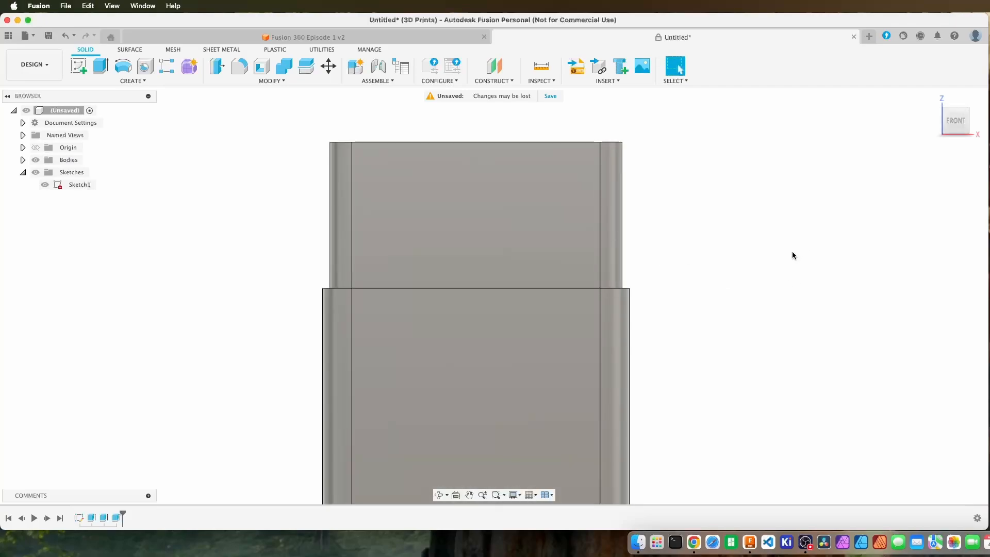
Step: Extrude the innermost profile of the second, patterned rounded rectangle 2 mm upward as a new body
scroll(725, 265, down, 5)
scroll(724, 268, down, 1)
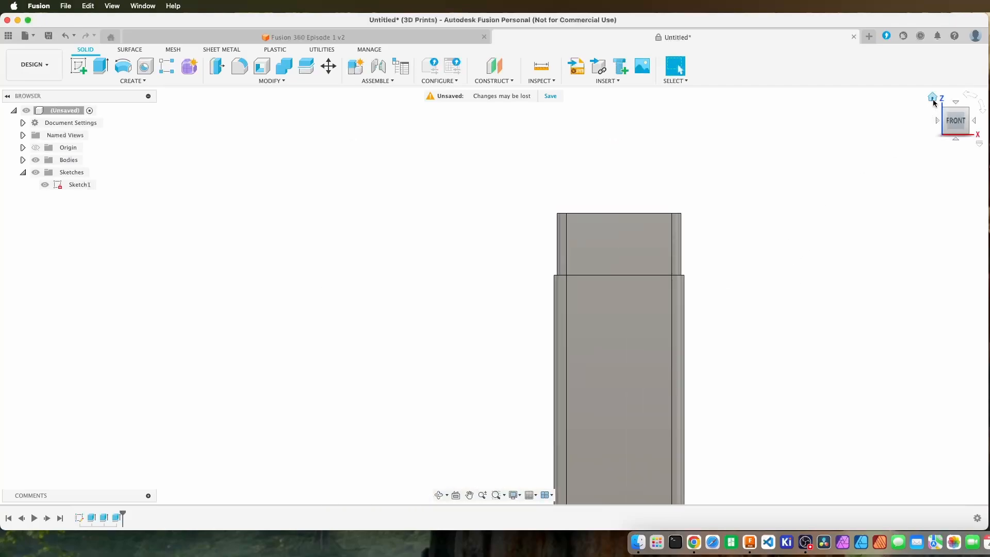
click(954, 115)
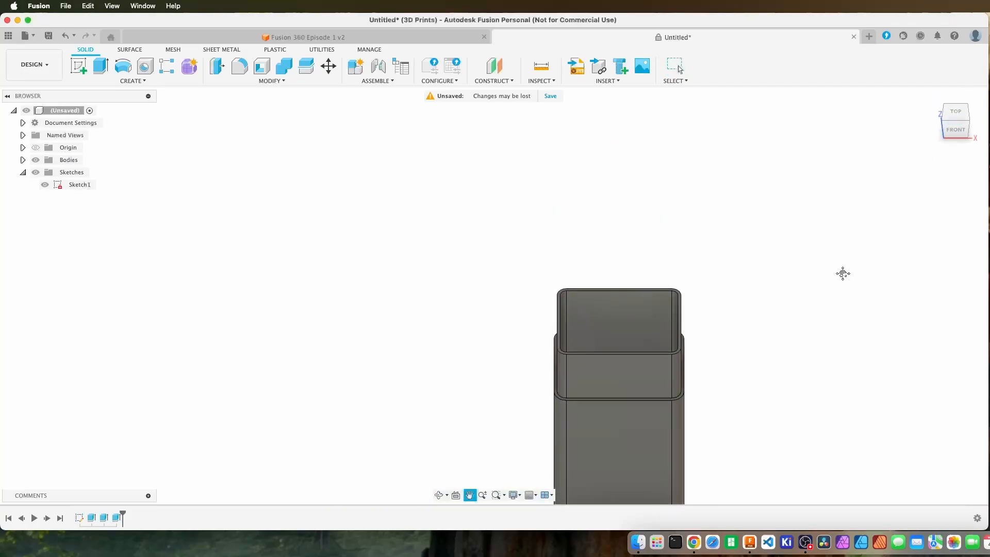
middle_drag(670, 336, 535, 230)
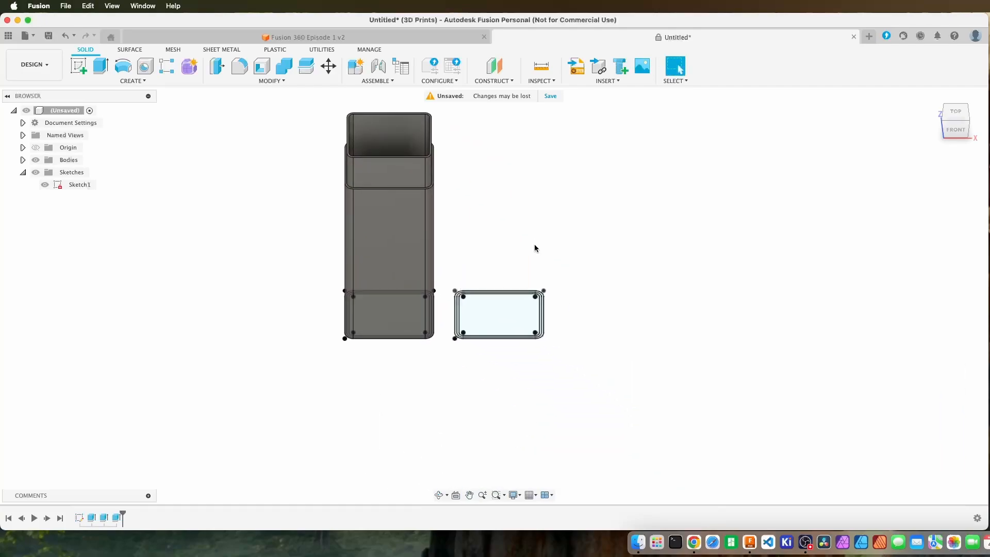
scroll(541, 268, up, 3)
scroll(404, 194, down, 2)
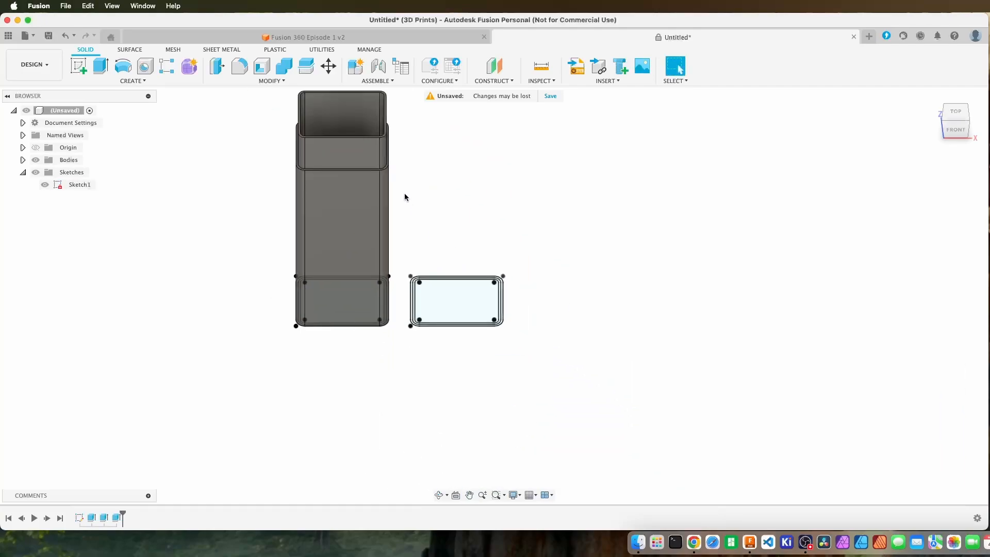
scroll(524, 248, up, 3)
scroll(531, 251, up, 2)
middle_drag(530, 250, 648, 235)
key(e)
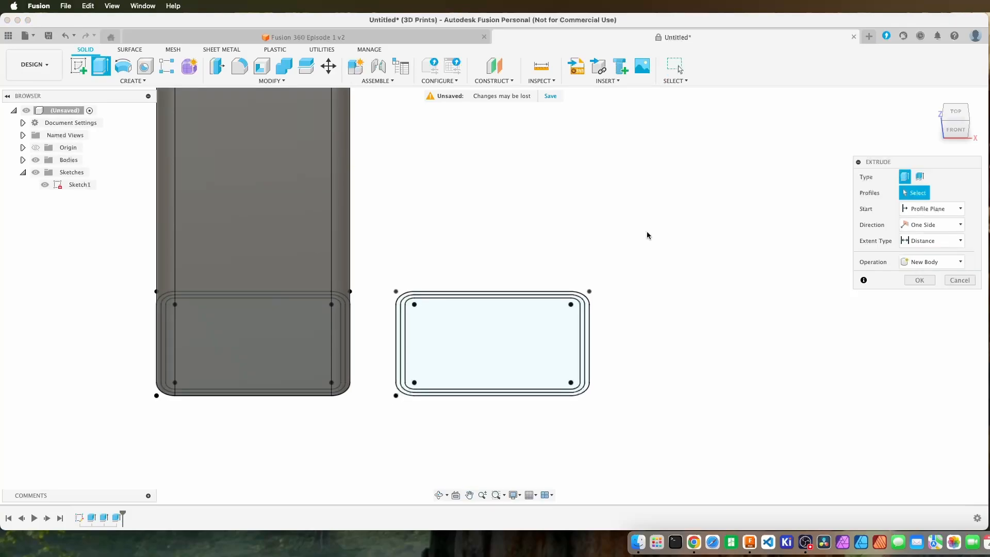
click(528, 339)
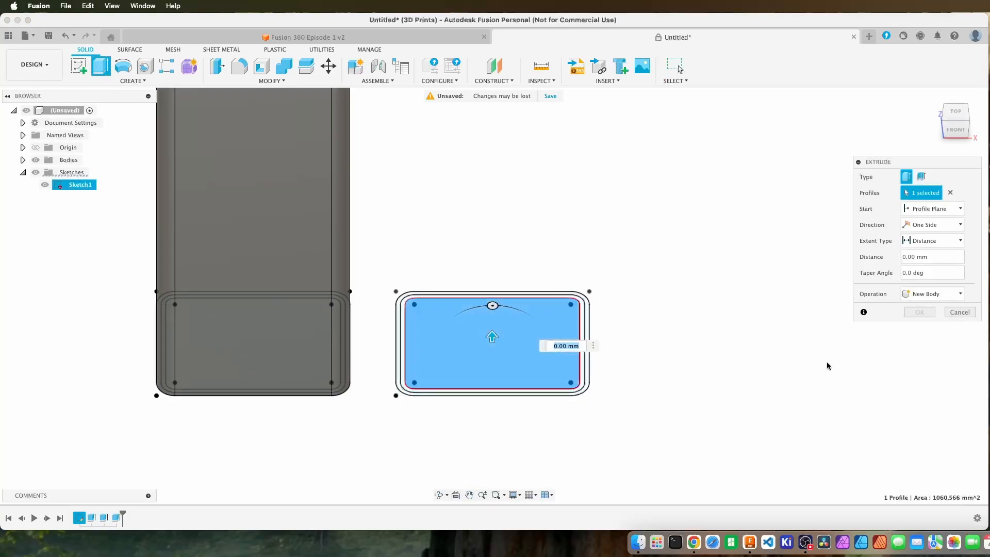
text(2)
key(Return)
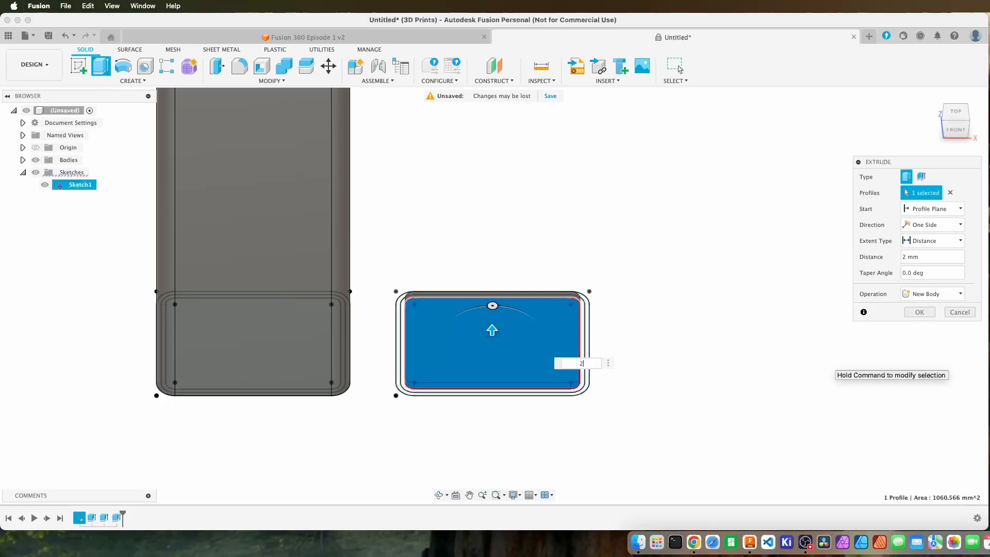
key(Return)
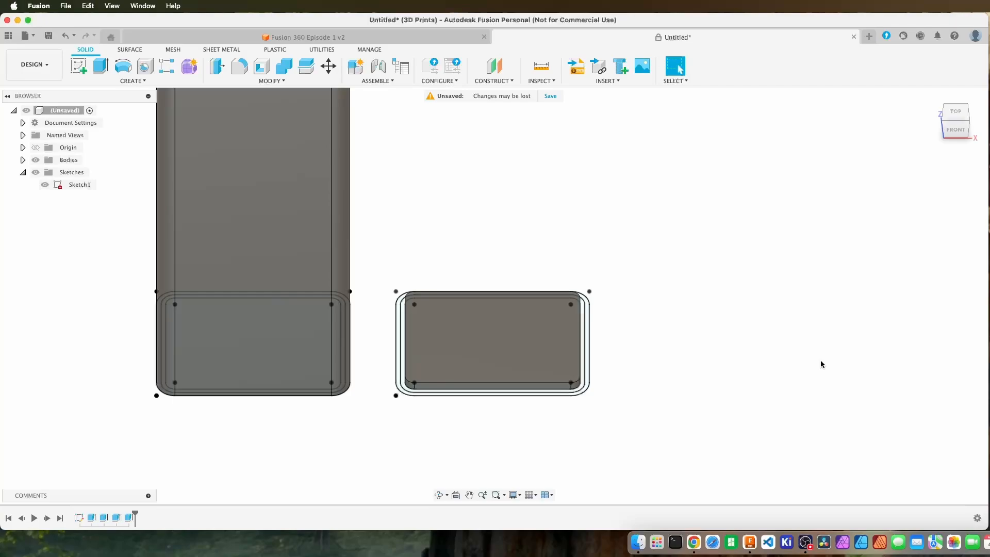
Step: Extrude the middle ring profile of the second rounded rectangle 20 mm upward, joined to its 2 mm base
scroll(822, 364, up, 3)
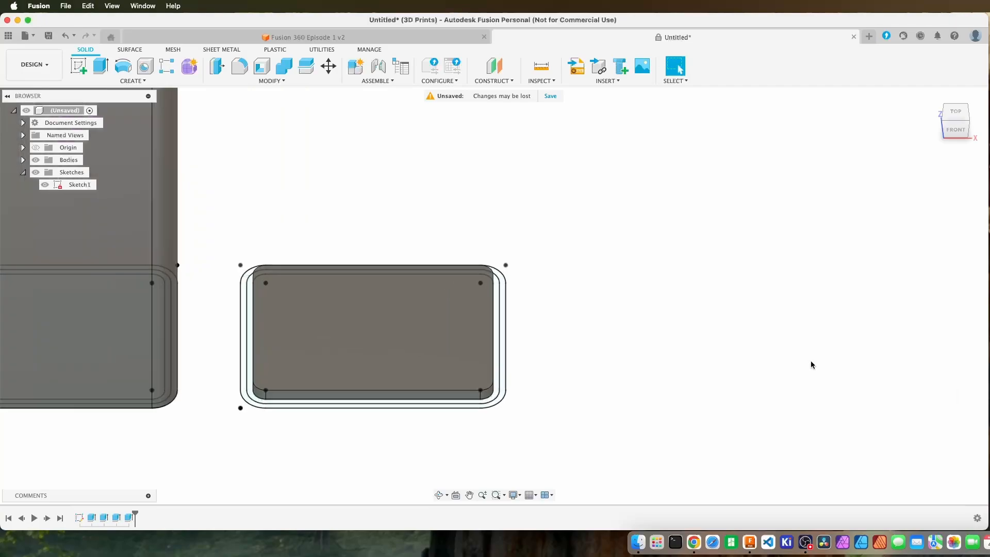
click(497, 334)
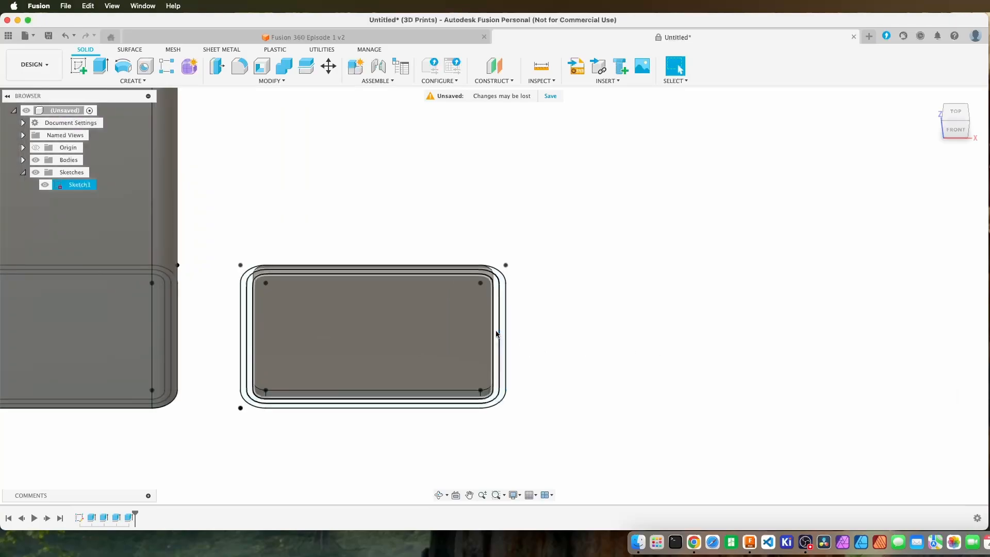
click(496, 334)
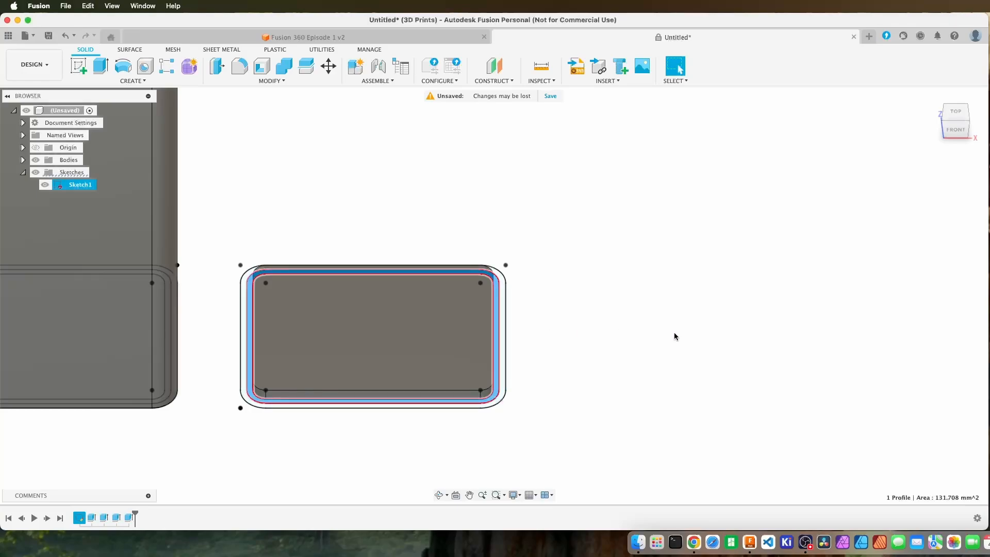
key(e)
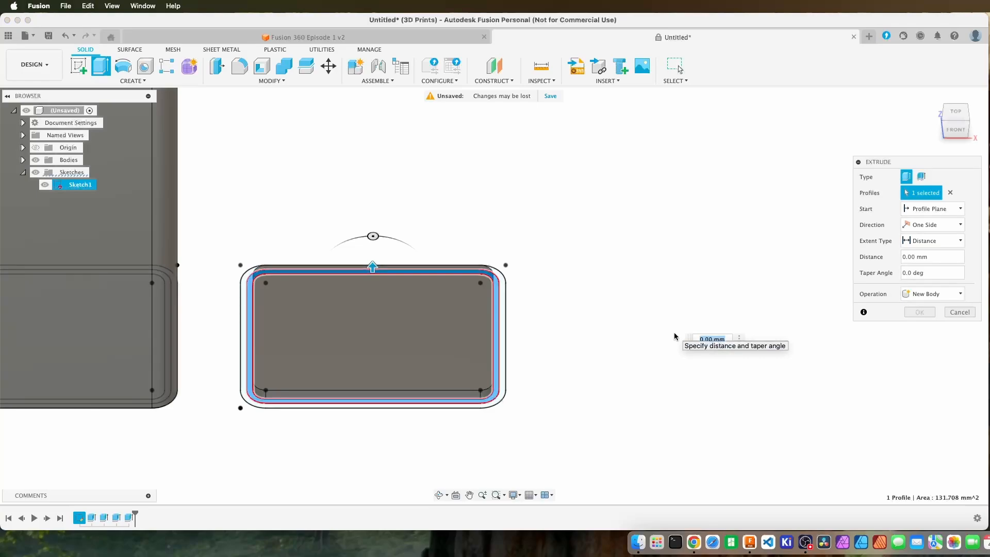
text(20)
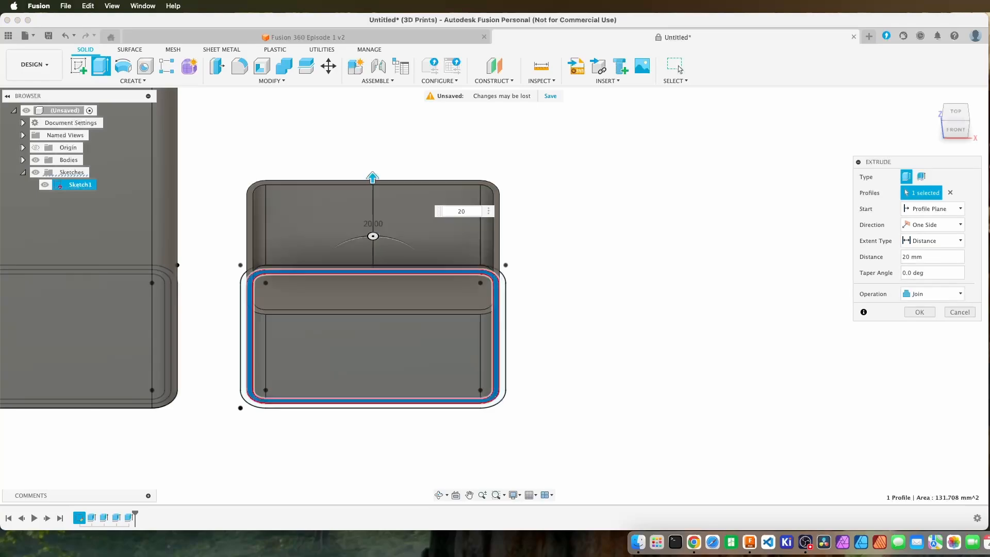
click(911, 313)
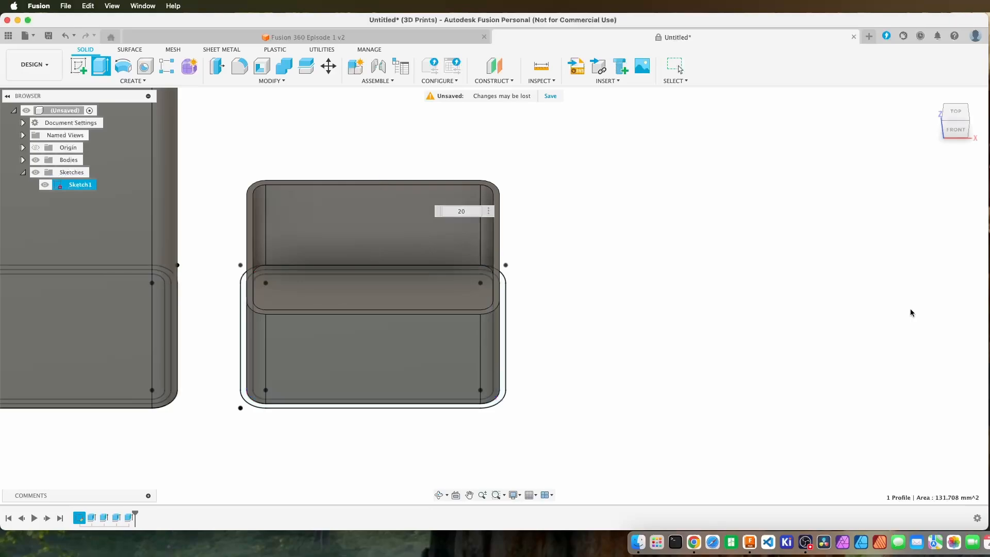
Step: Set up an extrusion of the second rectangle's outermost ring profile with a distance of 40 mm upward
middle_drag(630, 304, 796, 323)
scroll(796, 323, down, 5)
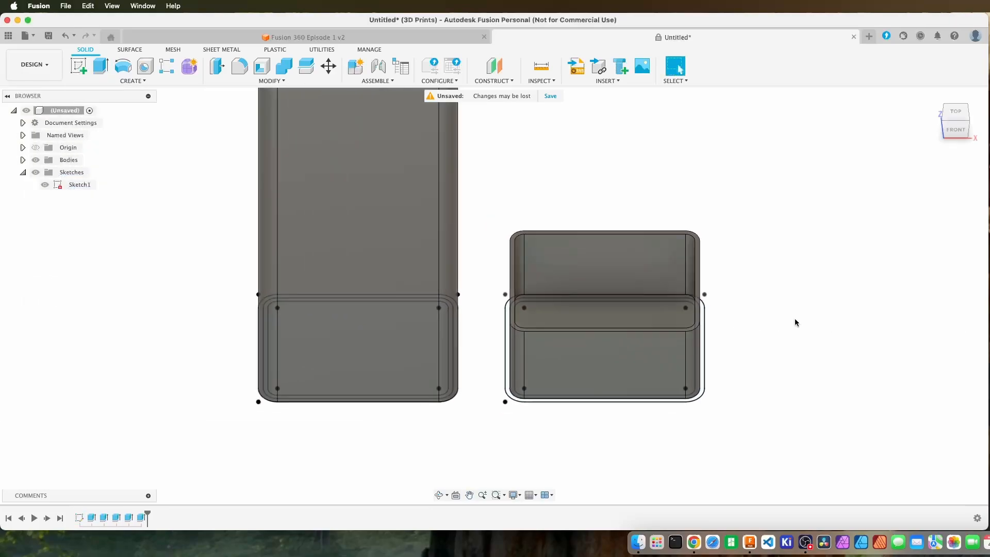
middle_drag(706, 206, 692, 314)
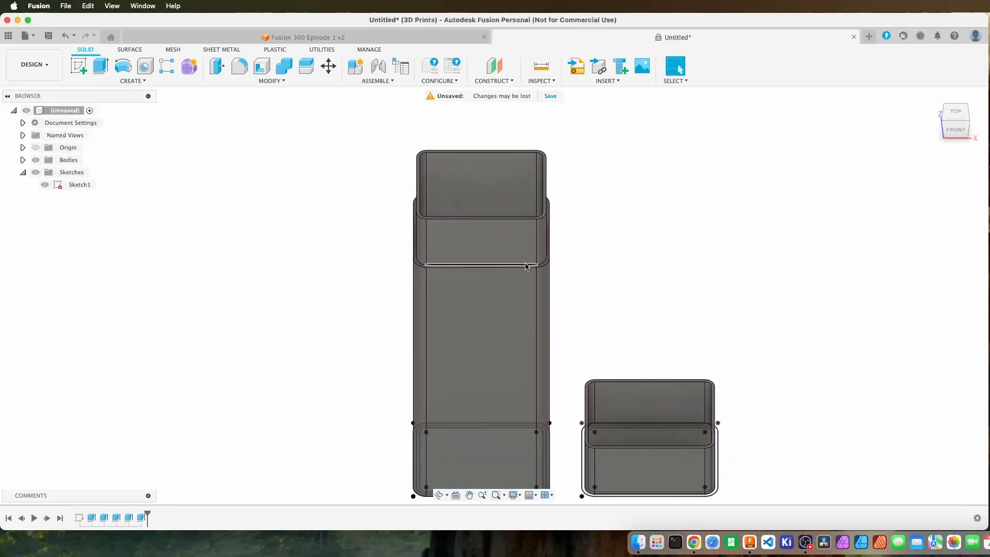
scroll(846, 442, down, 2)
middle_drag(846, 442, 727, 388)
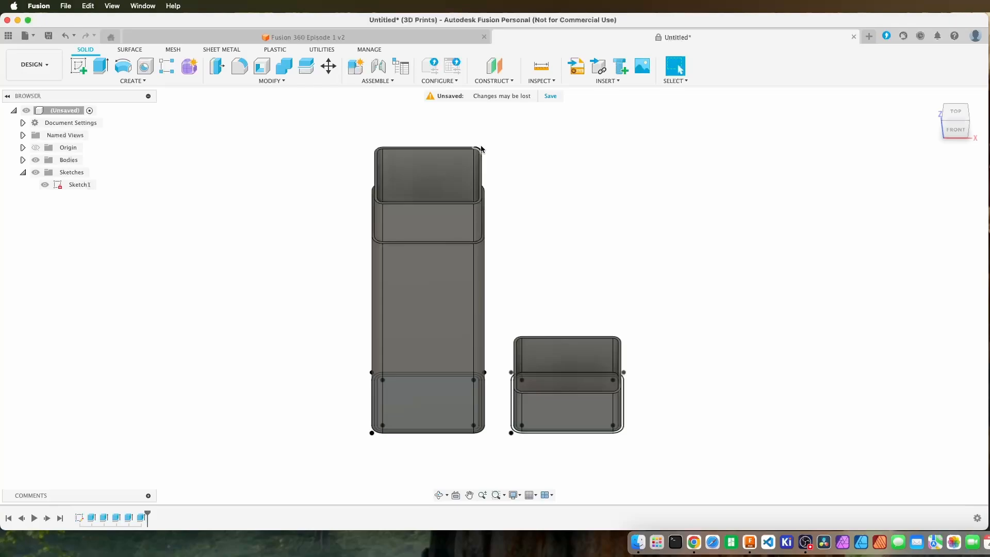
scroll(697, 432, up, 2)
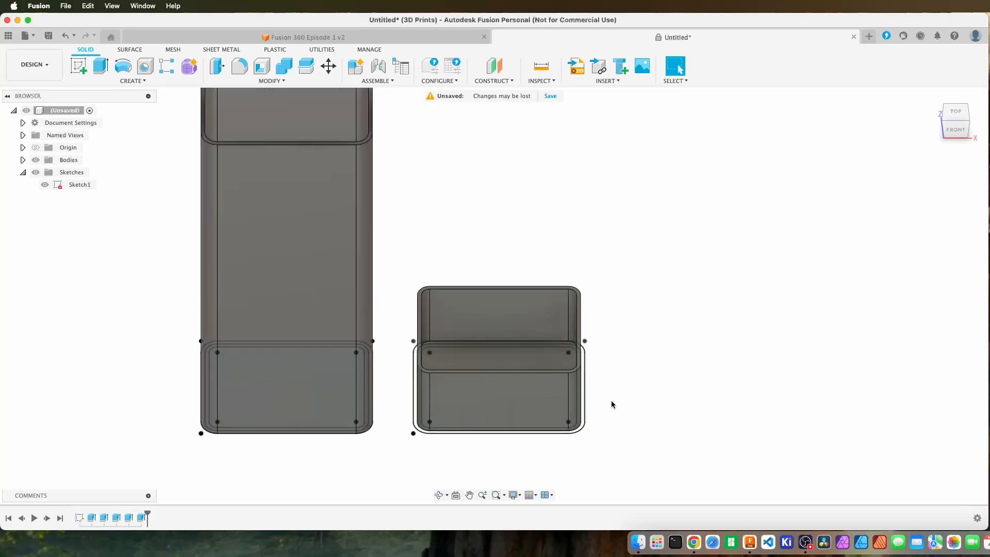
scroll(612, 401, up, 2)
click(552, 400)
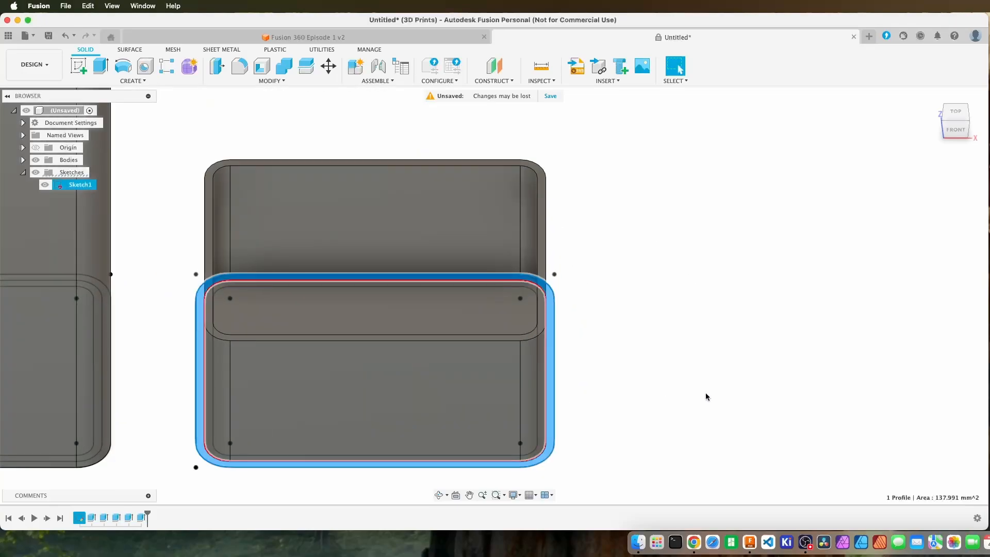
key(e)
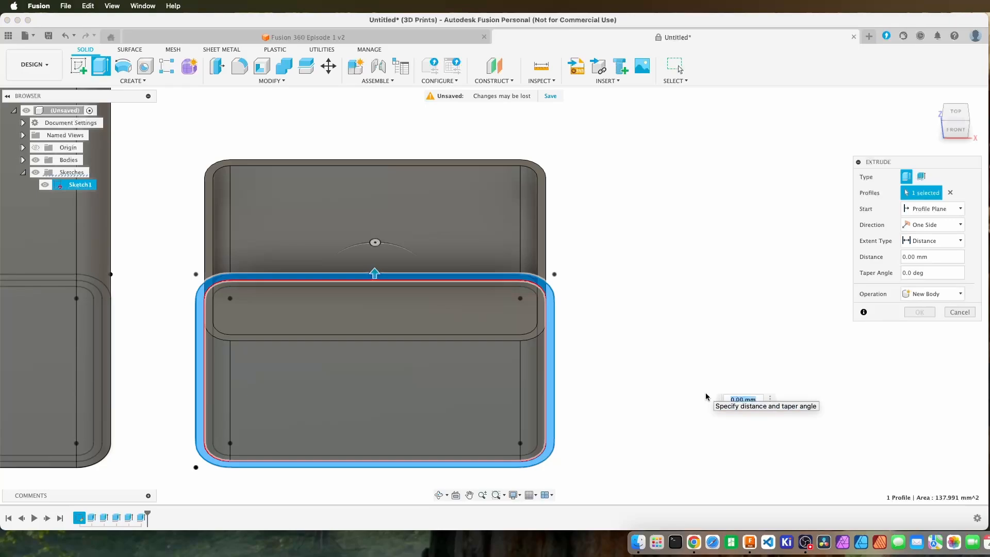
text(40)
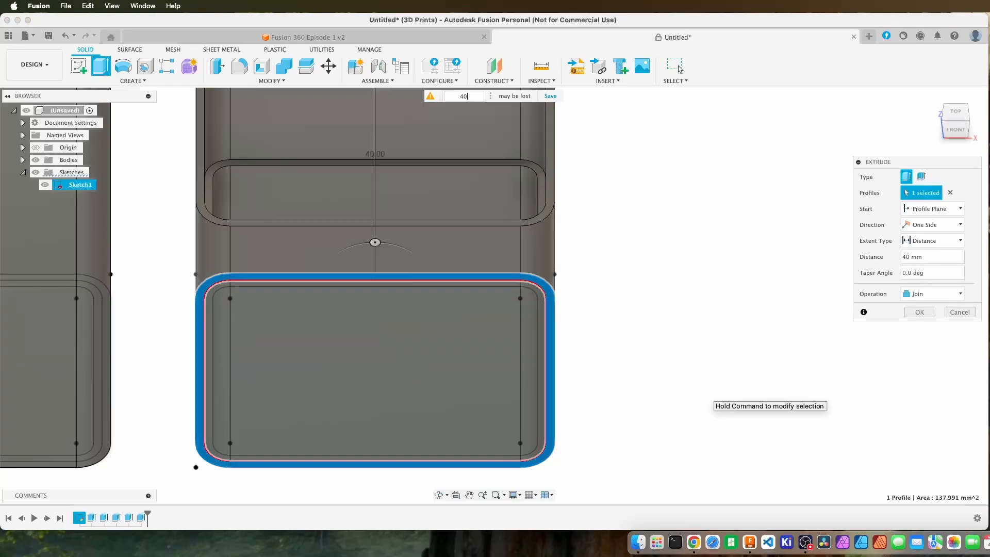
middle_drag(664, 291, 830, 364)
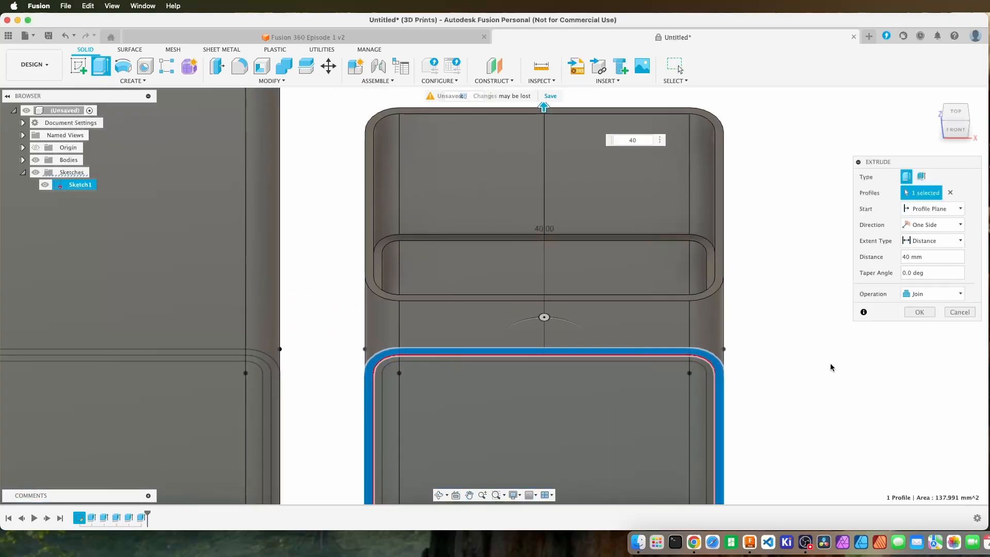
scroll(767, 349, down, 2)
scroll(767, 349, down, 2)
scroll(547, 159, down, 2)
middle_drag(547, 159, 540, 252)
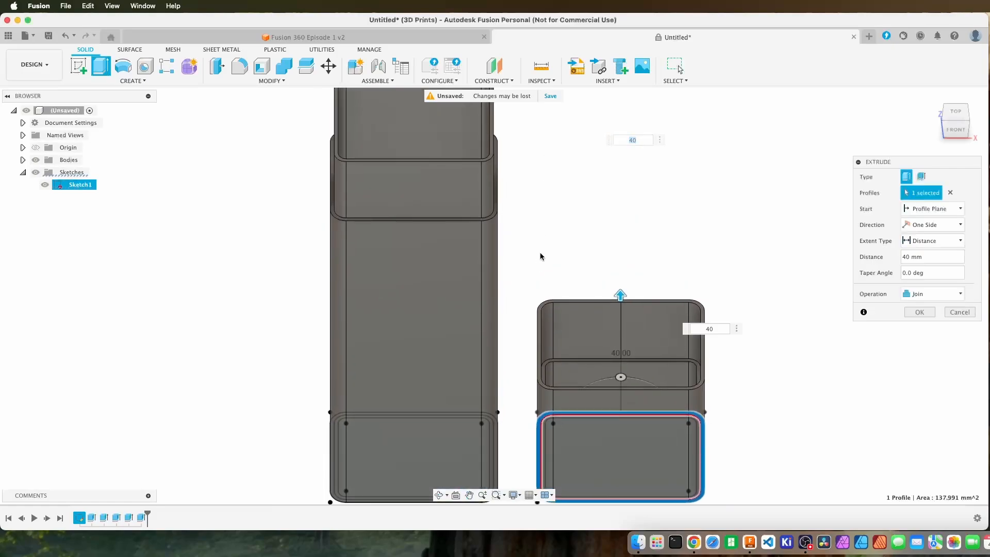
middle_drag(564, 175, 563, 293)
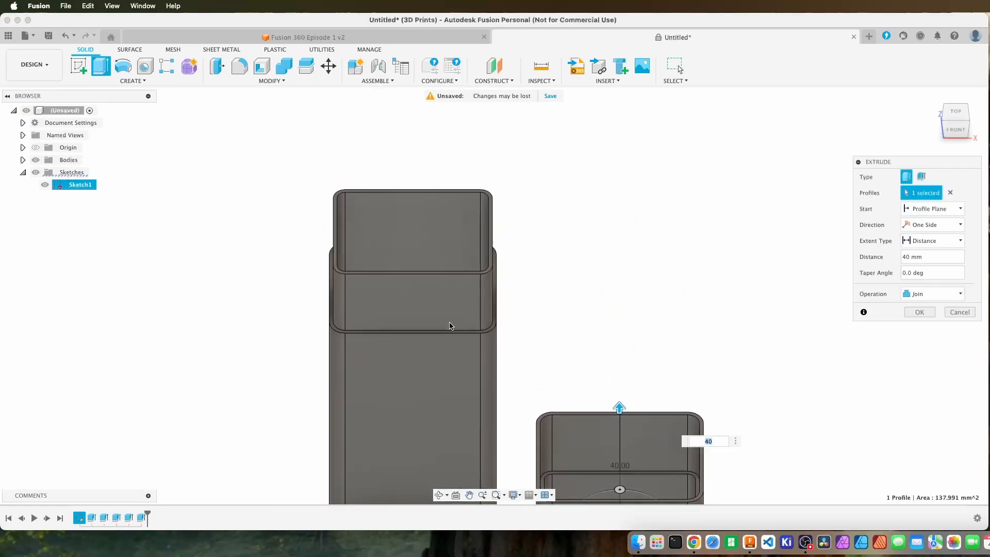
middle_drag(887, 456, 843, 280)
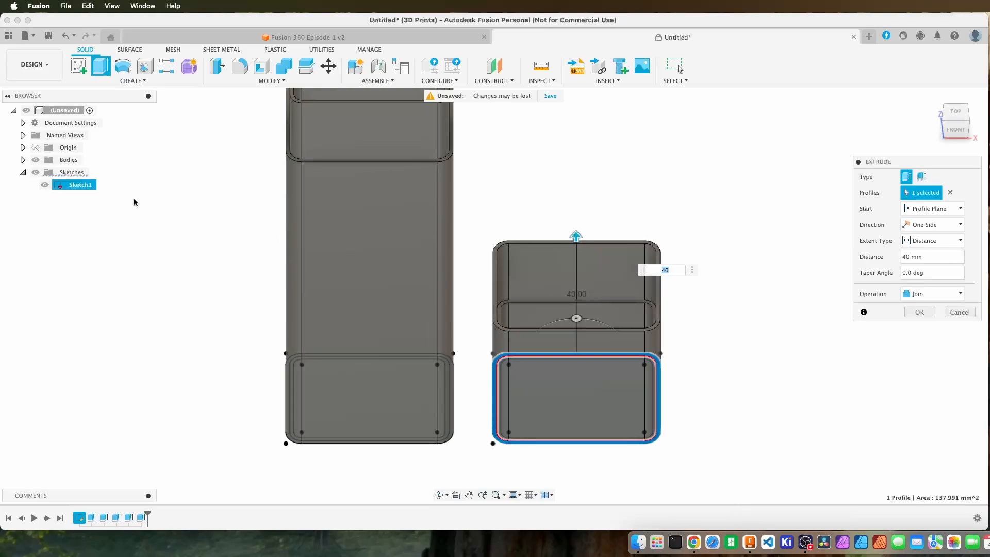
Step: Expand the bodies list and switch the tall container's body off and back on to identify the separate bodies
click(23, 159)
scroll(167, 289, down, 2)
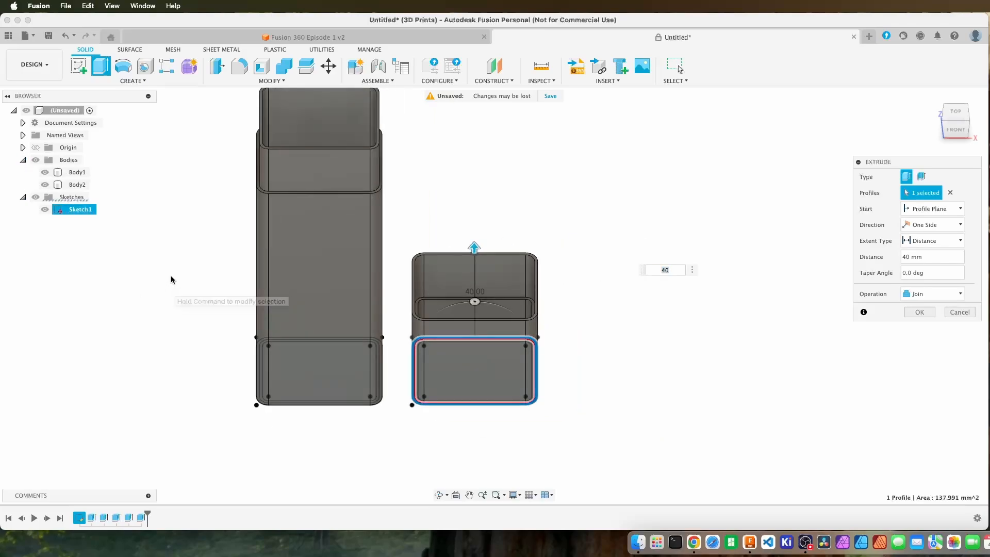
middle_drag(174, 260, 239, 292)
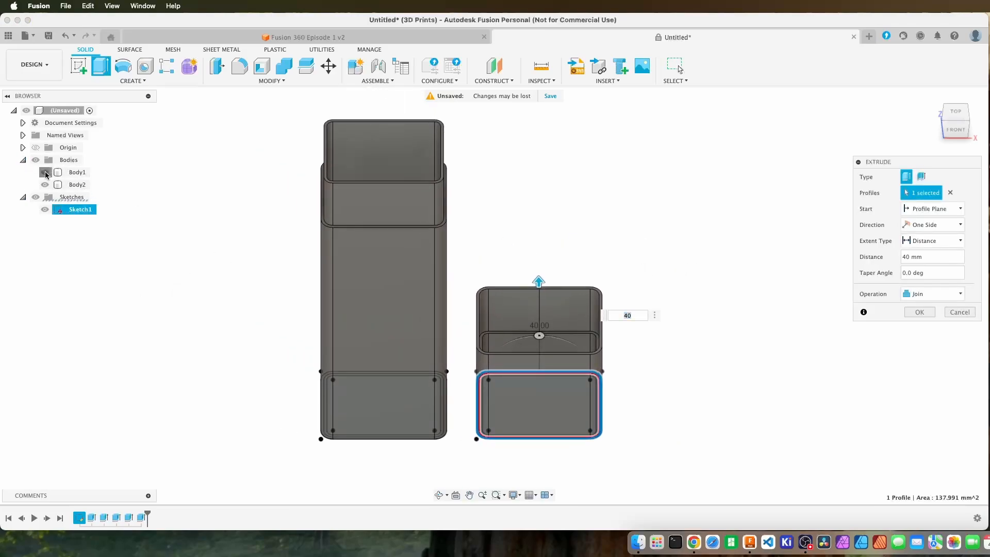
click(46, 173)
click(45, 172)
click(45, 173)
click(45, 173)
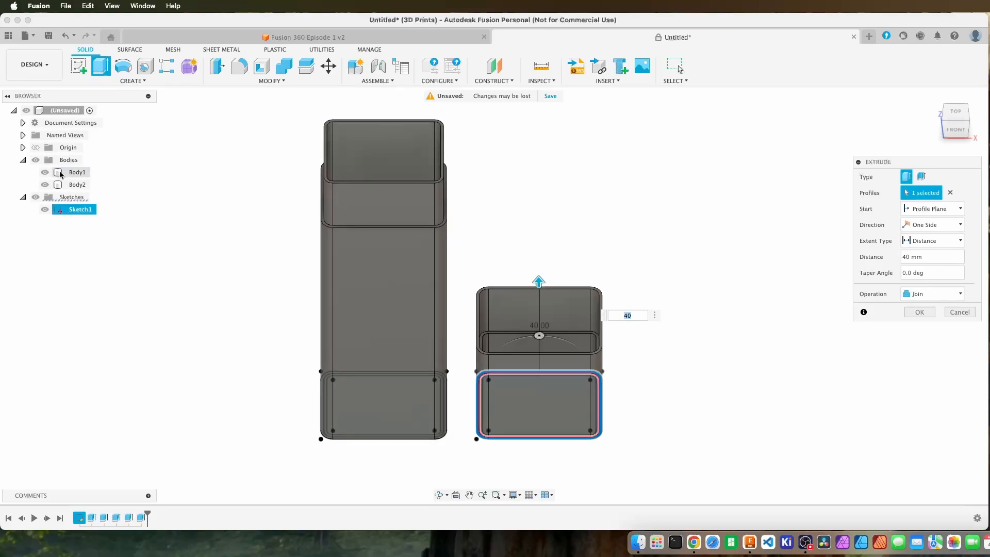
click(45, 172)
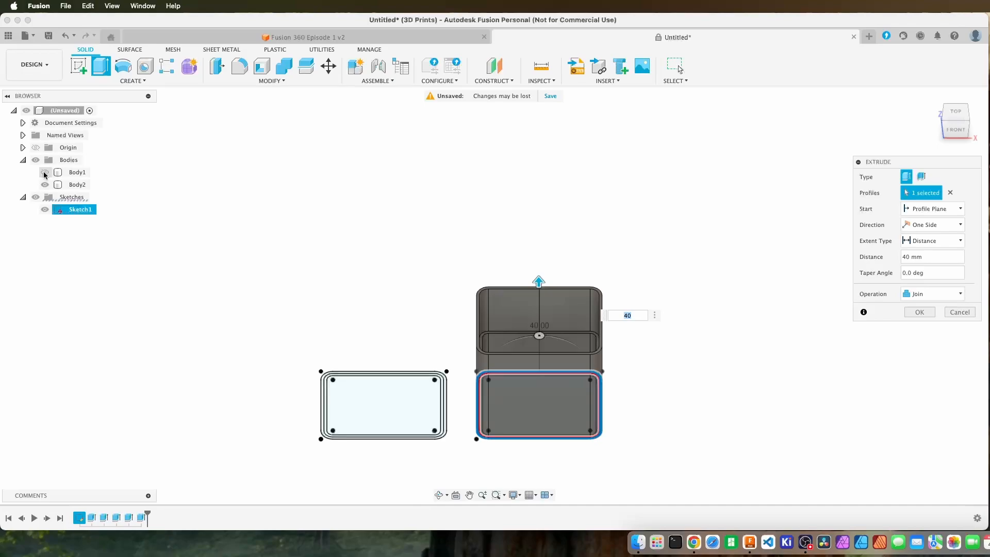
click(45, 172)
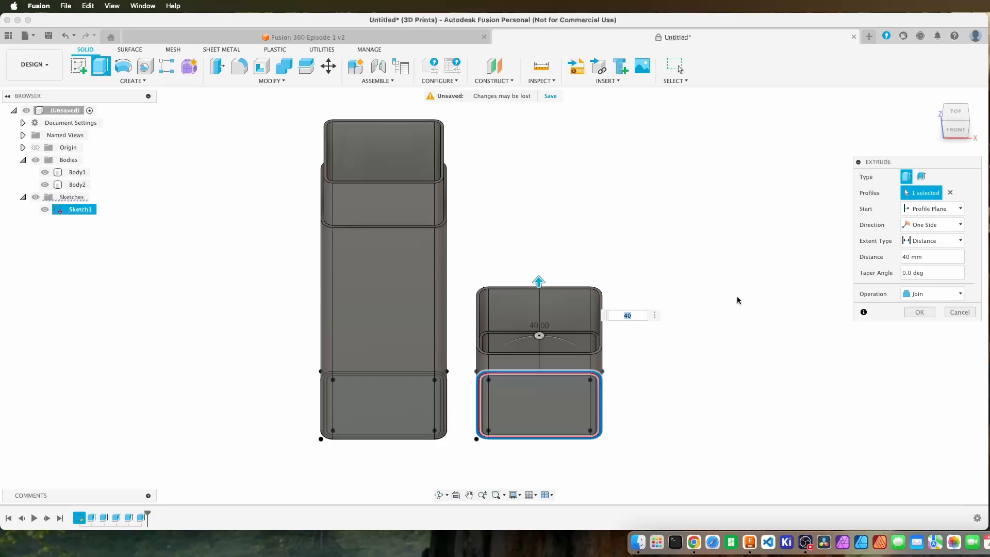
Step: Complete the 40 mm outer ring extrusion as a new body and hide the sketch
click(938, 301)
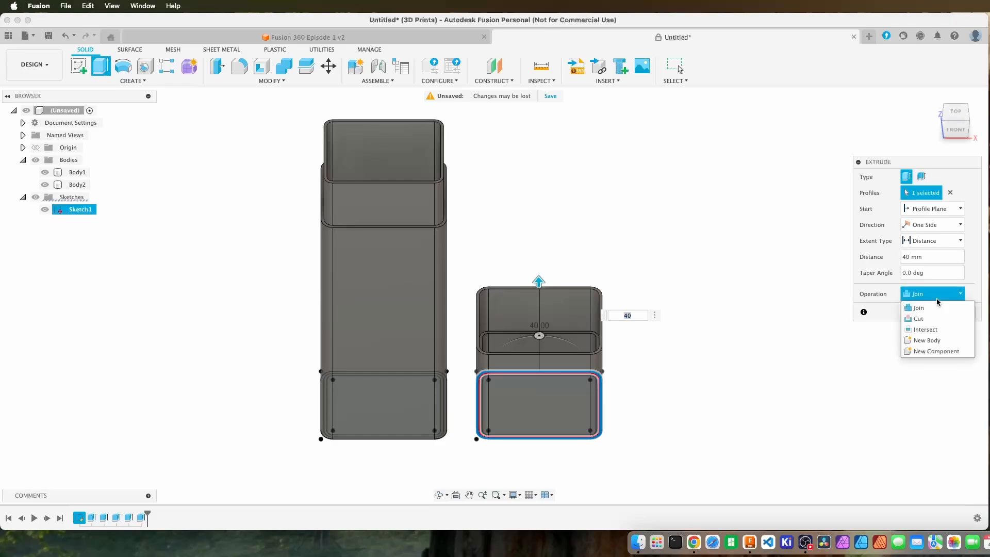
click(928, 340)
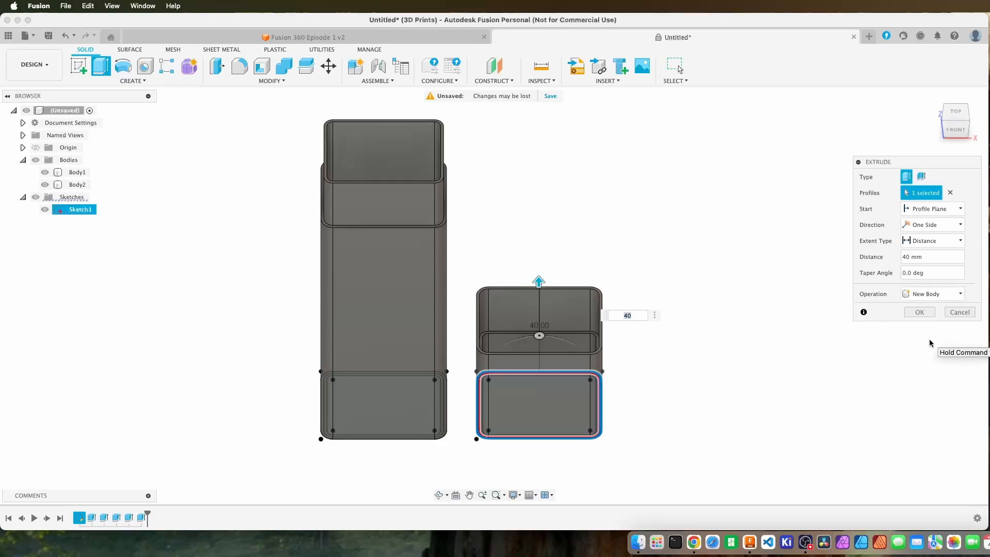
click(920, 313)
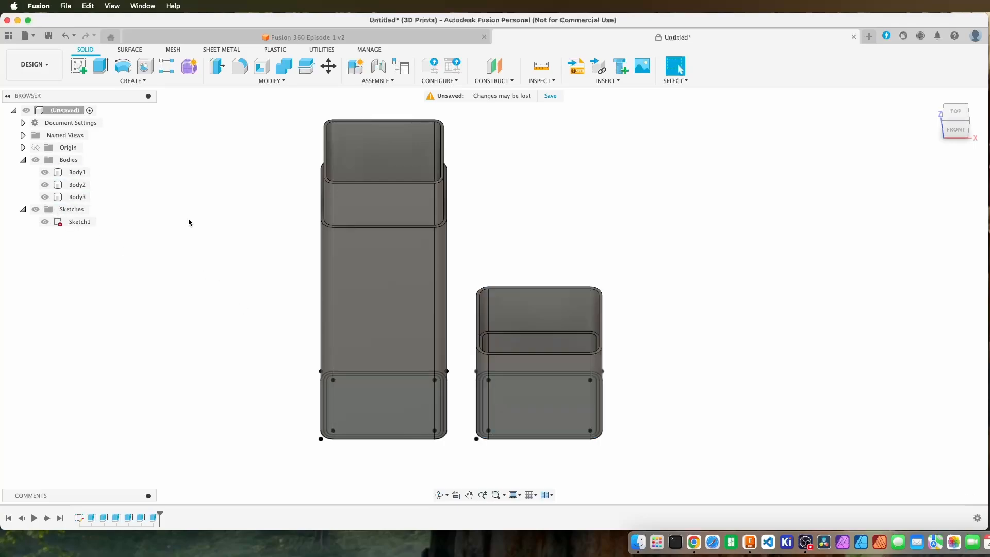
click(45, 221)
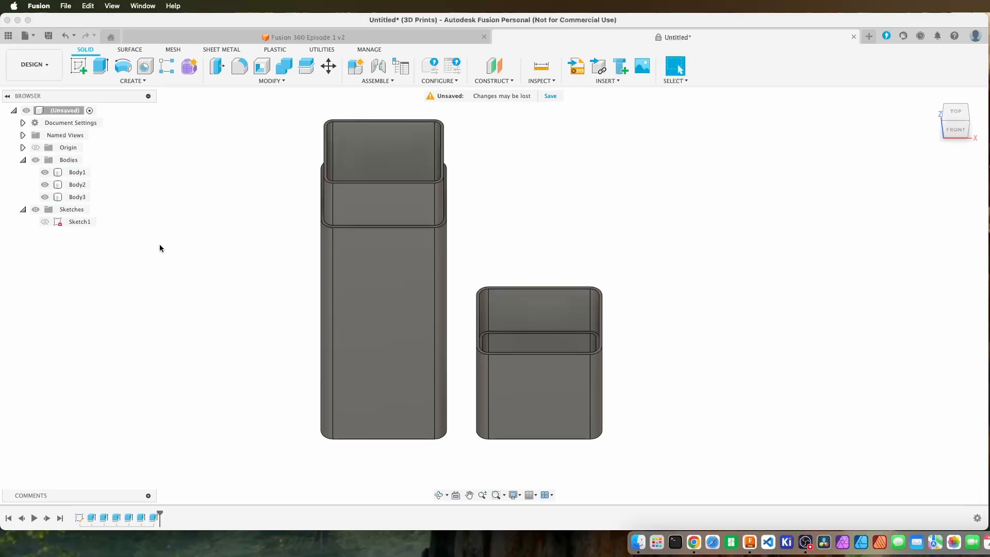
Step: Examine the lid's outer ring separately from its inner body by hiding and showing Body3
click(77, 197)
click(134, 215)
click(78, 197)
click(44, 197)
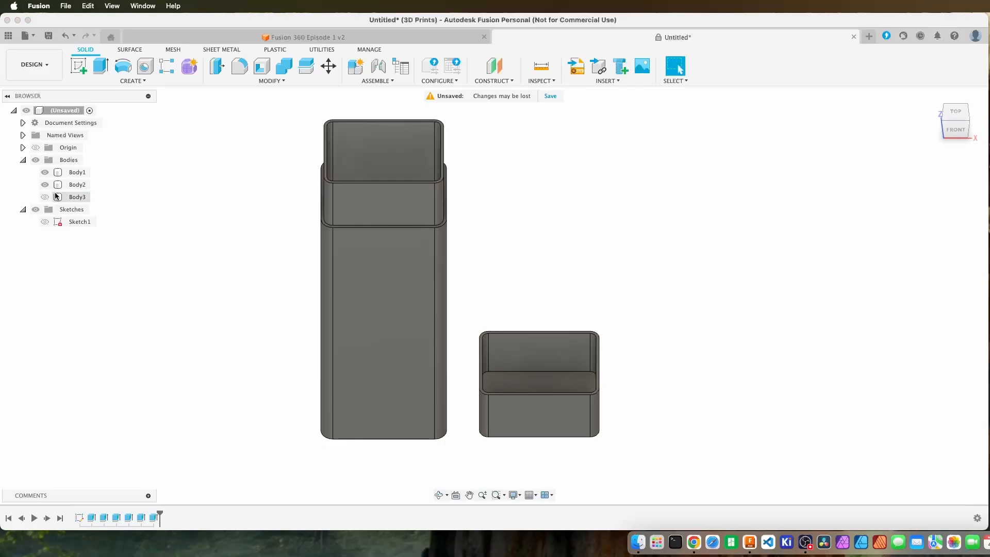
click(537, 408)
click(571, 318)
click(560, 417)
click(335, 277)
click(134, 226)
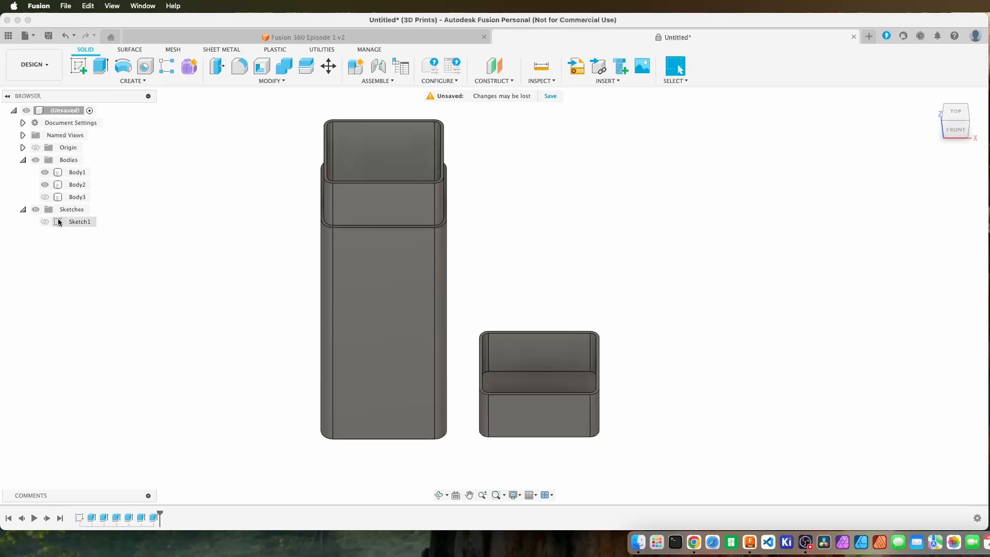
click(45, 197)
click(45, 197)
click(45, 197)
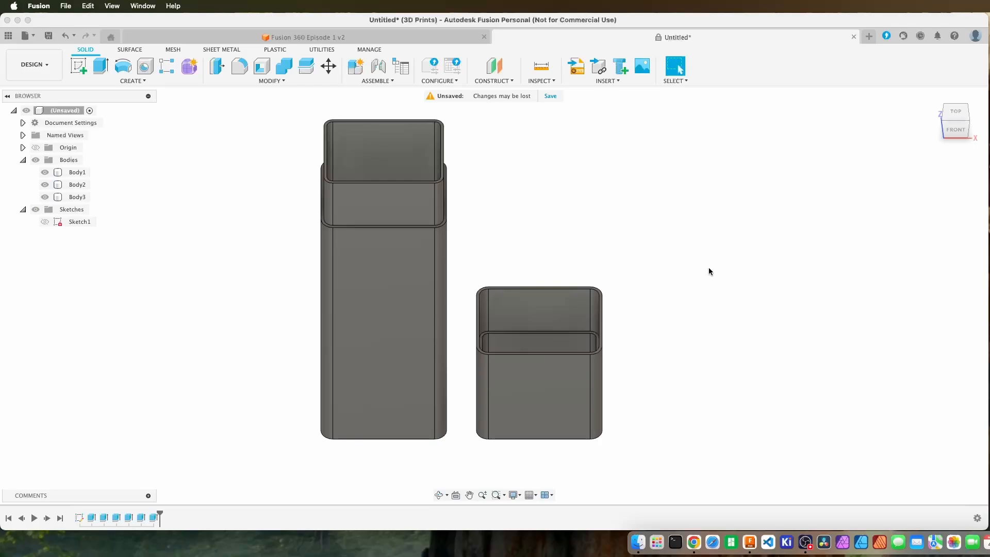
Step: Combine the lid's outer ring, Body3, into the inner lid body, Body2, with a Join operation
click(284, 70)
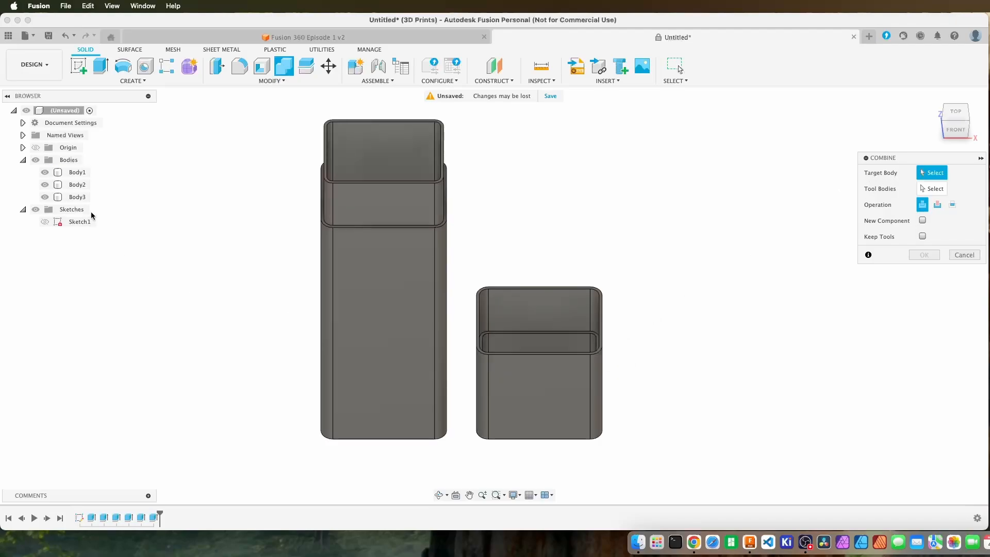
click(86, 187)
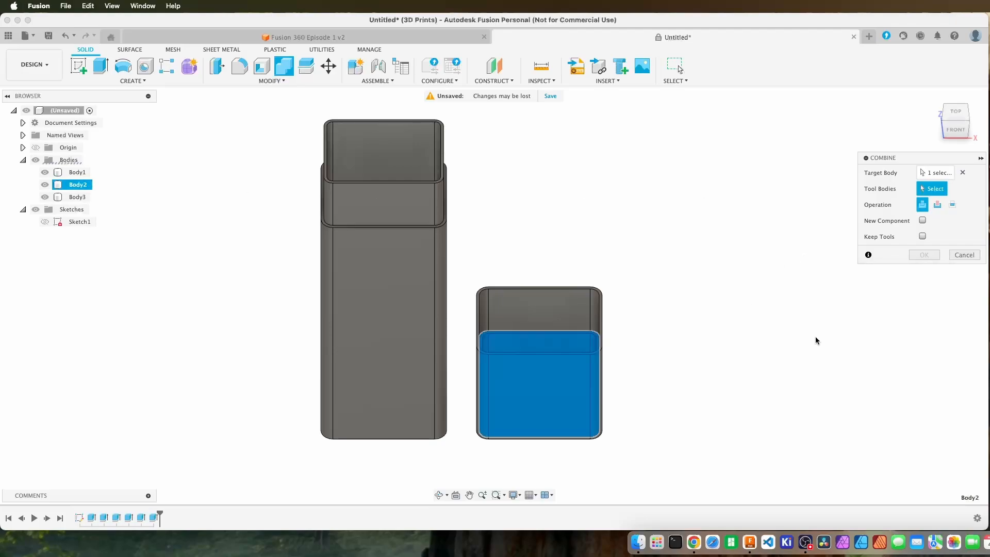
click(79, 197)
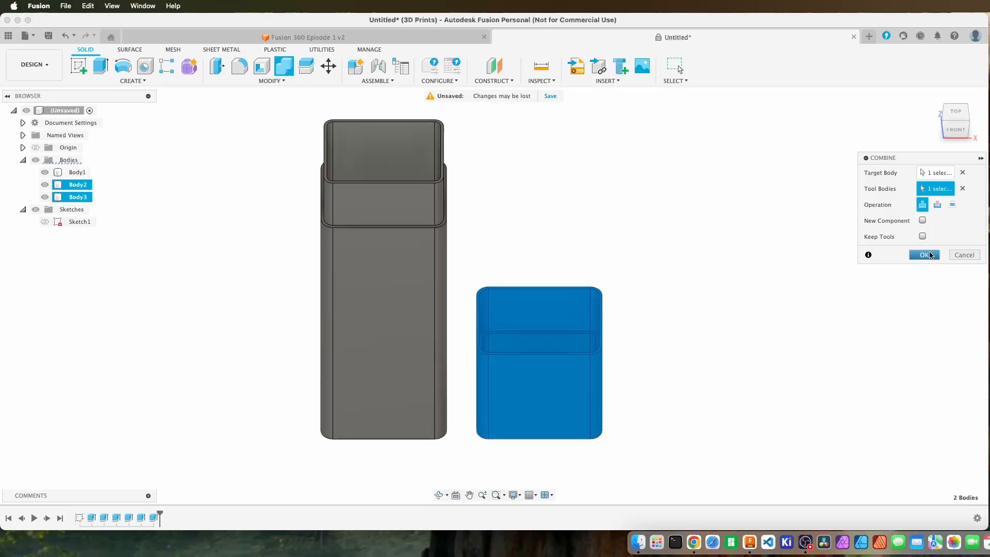
click(925, 255)
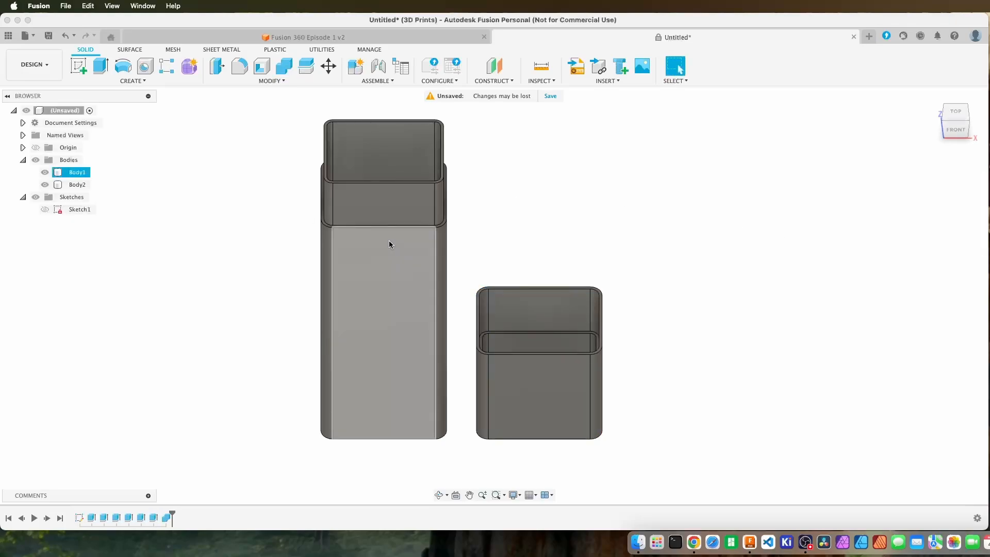
Step: Check the combined lid body by selecting it and switching its visibility off and back on
click(56, 186)
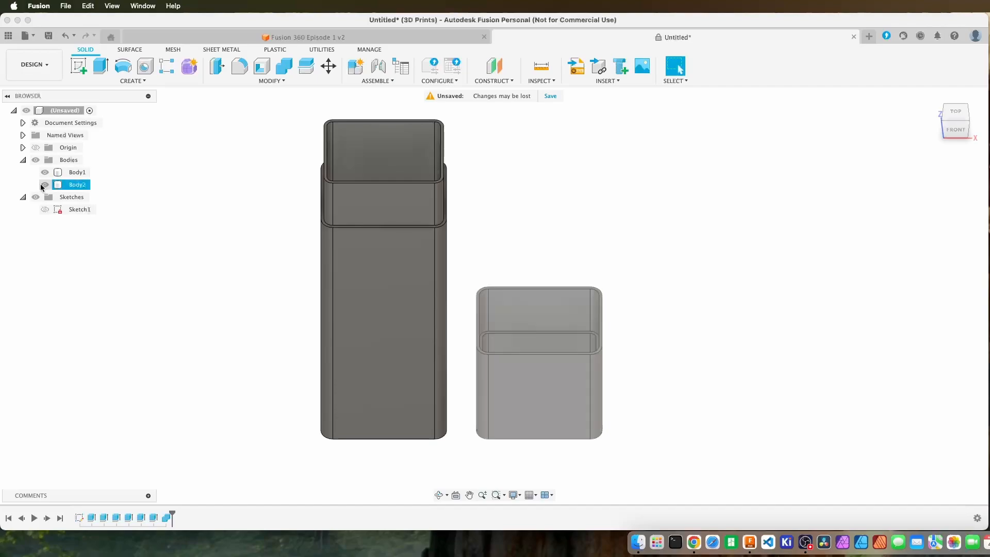
click(45, 185)
click(44, 185)
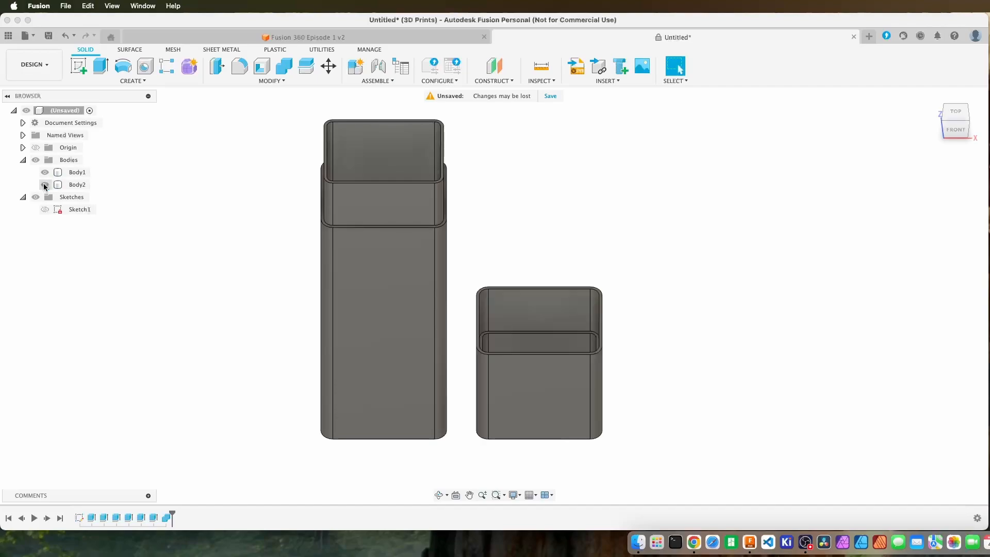
Step: Check the container and lid separately by hiding and showing Body1 and Body2, and return to the home view
click(45, 173)
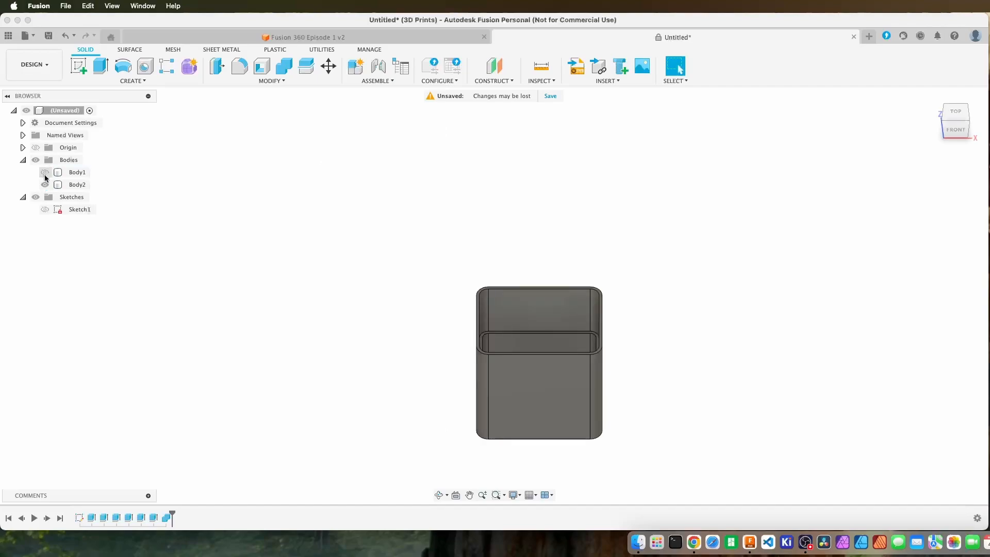
click(45, 172)
click(45, 185)
click(45, 184)
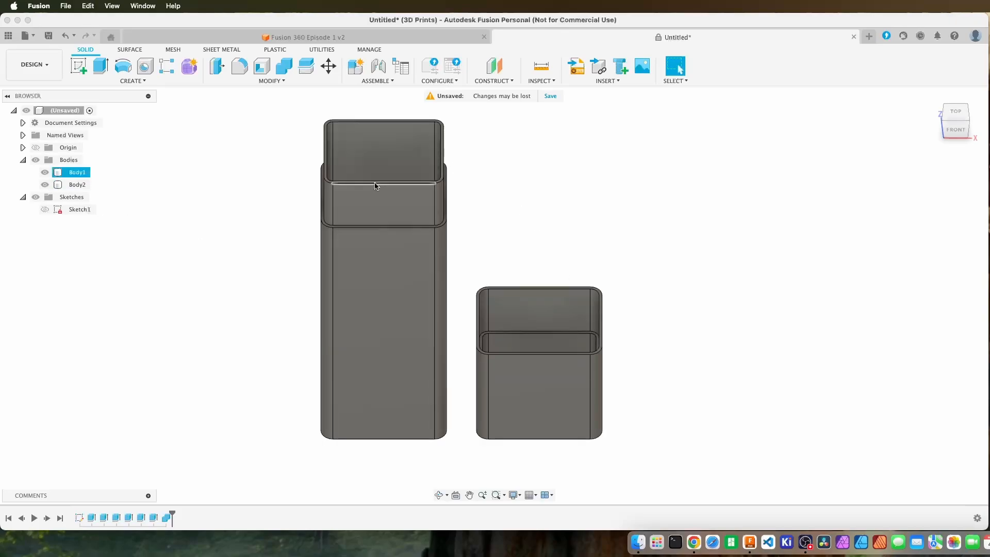
scroll(756, 345, down, 3)
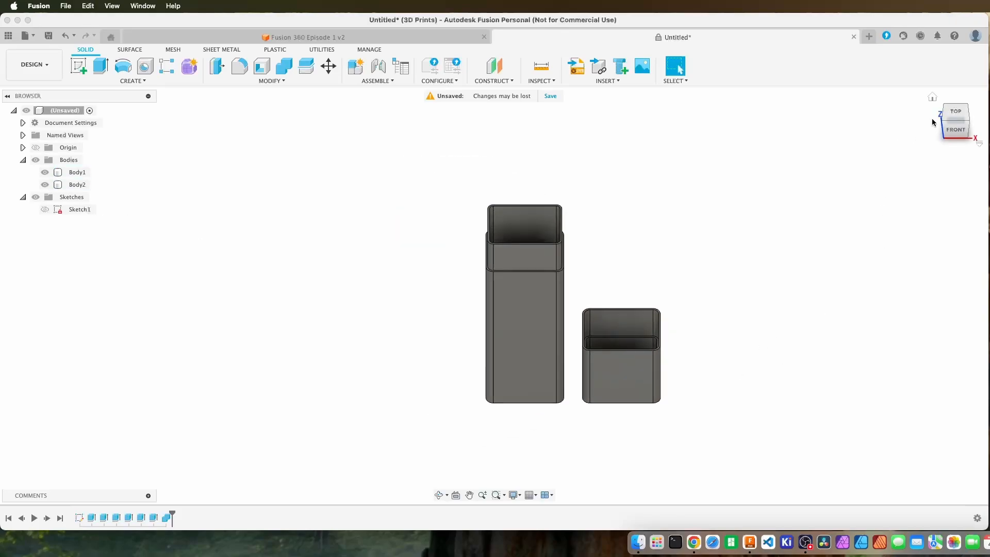
click(932, 97)
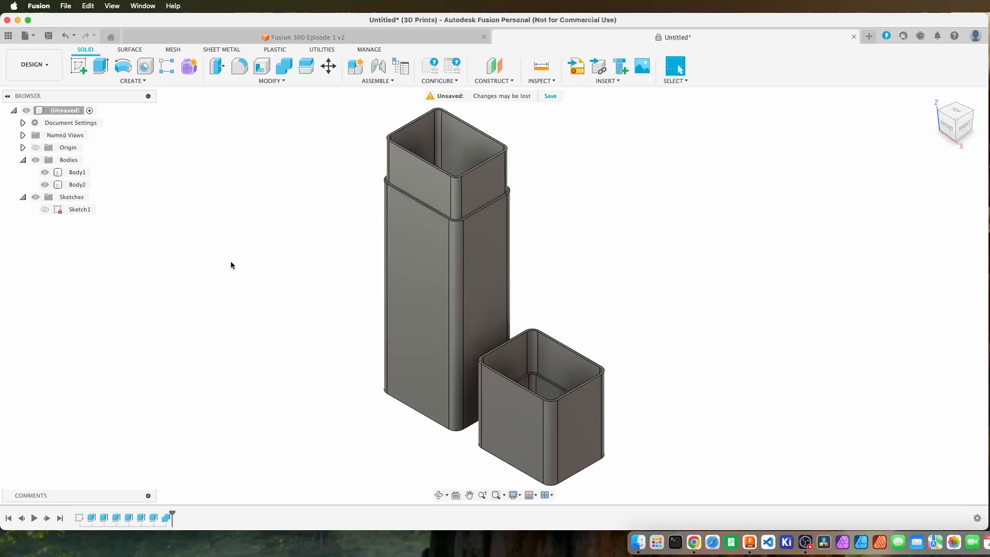
Step: Save the design under the name Fusion 360 Episode 2
click(53, 39)
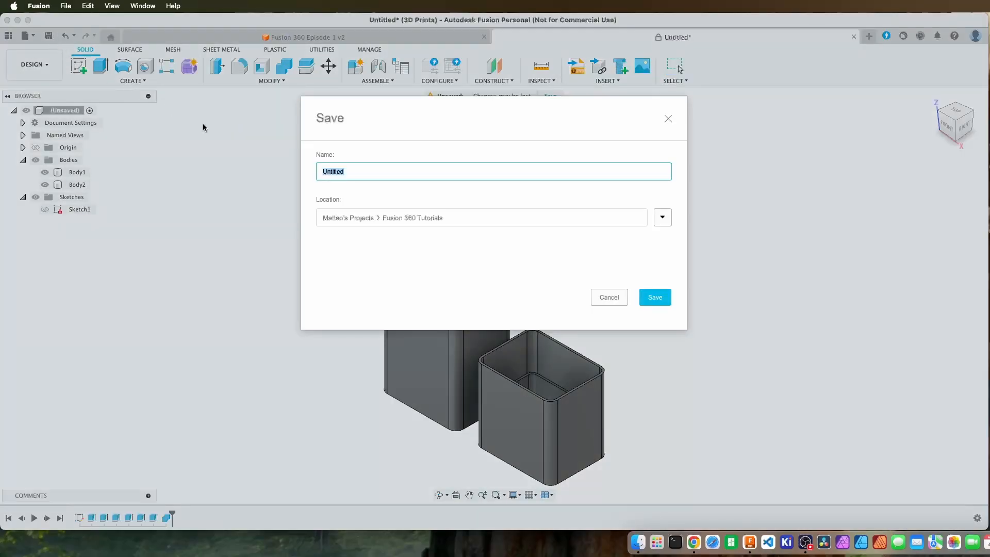
text(Fusion 360 Episode 2)
key(Return)
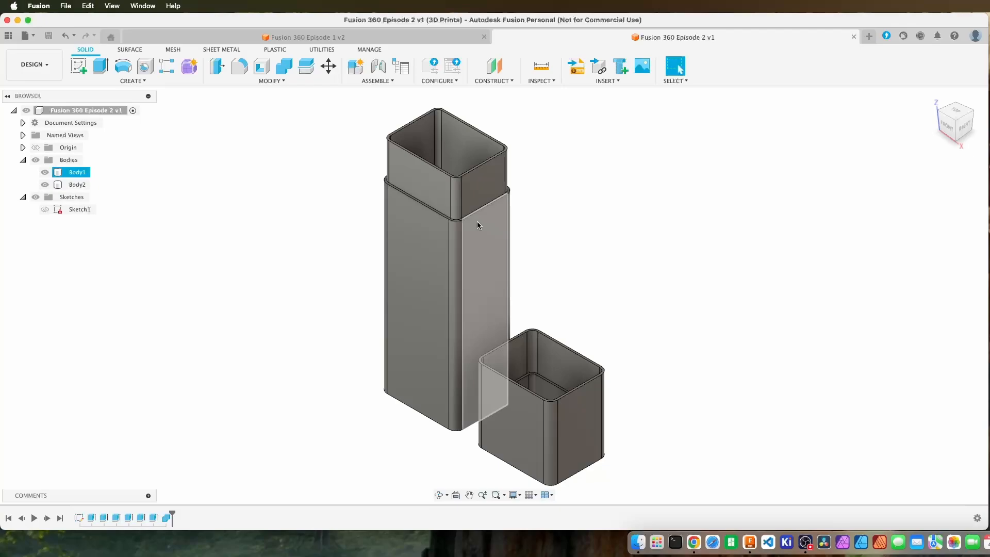
click(624, 304)
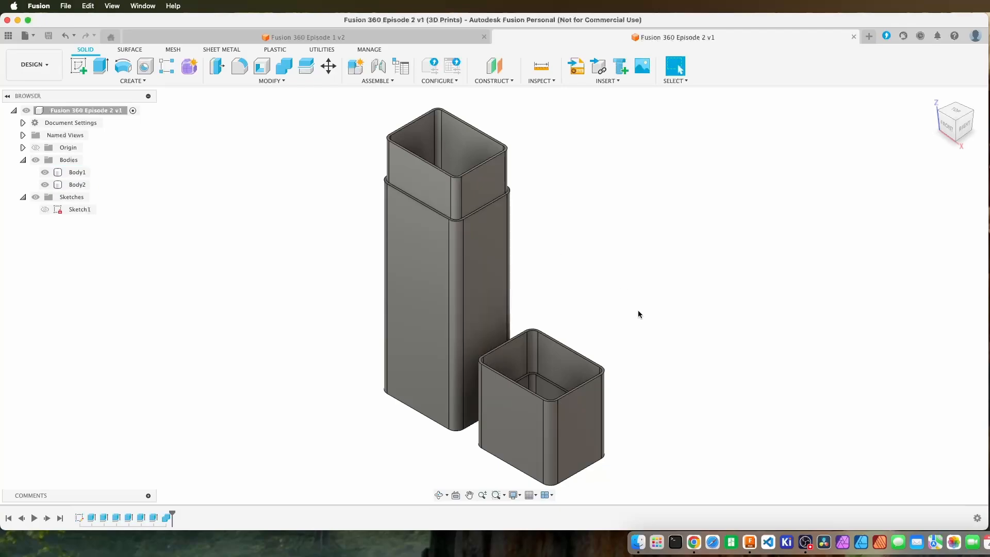
Step: Export the design as a 3MF file named Fusion 360 Episode 2 v1 to the Downloads folder
click(32, 38)
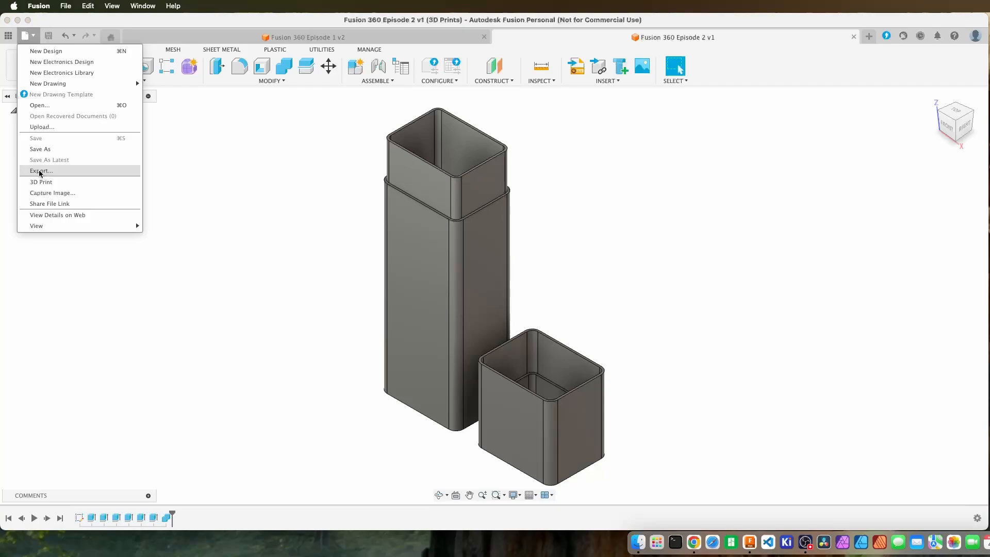
click(41, 171)
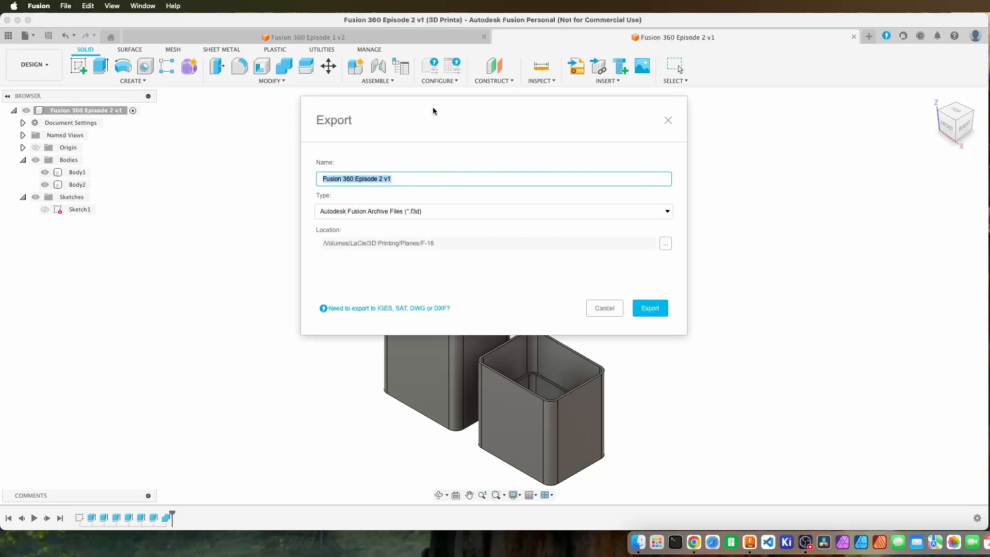
click(404, 215)
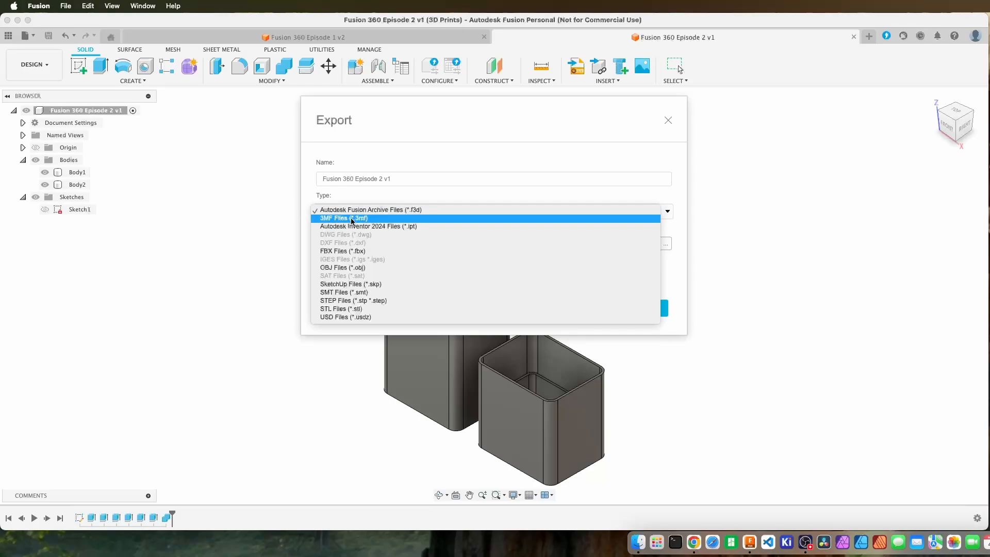
click(364, 222)
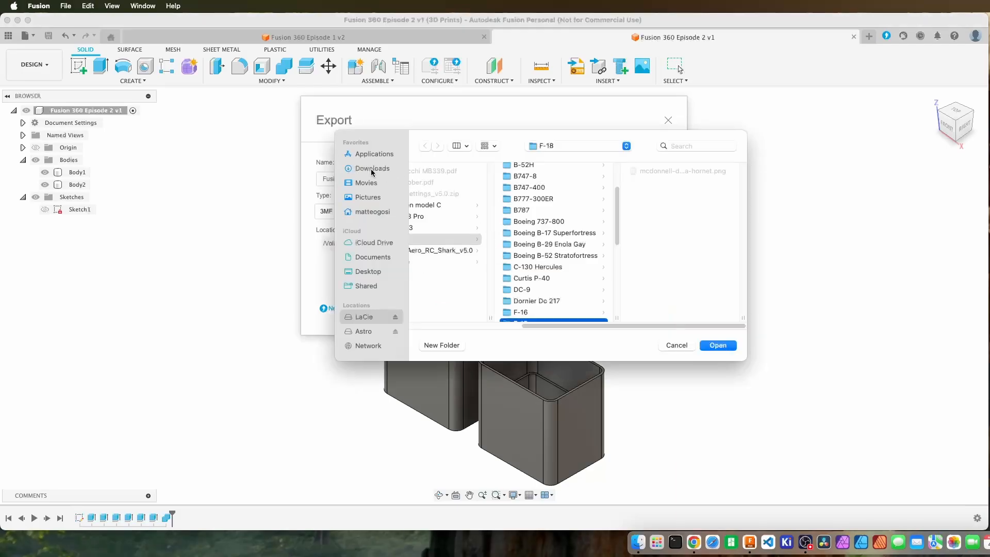
click(371, 169)
click(723, 347)
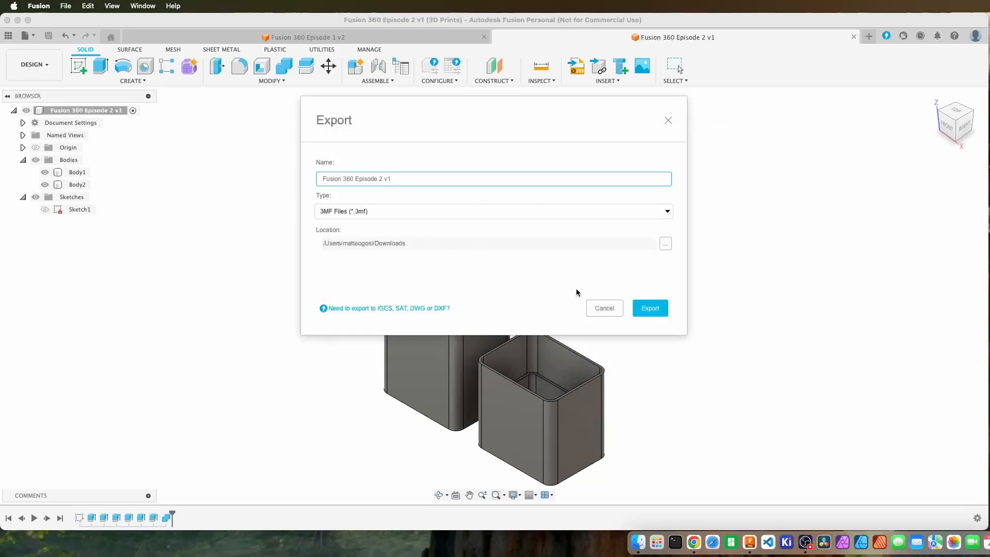
click(645, 309)
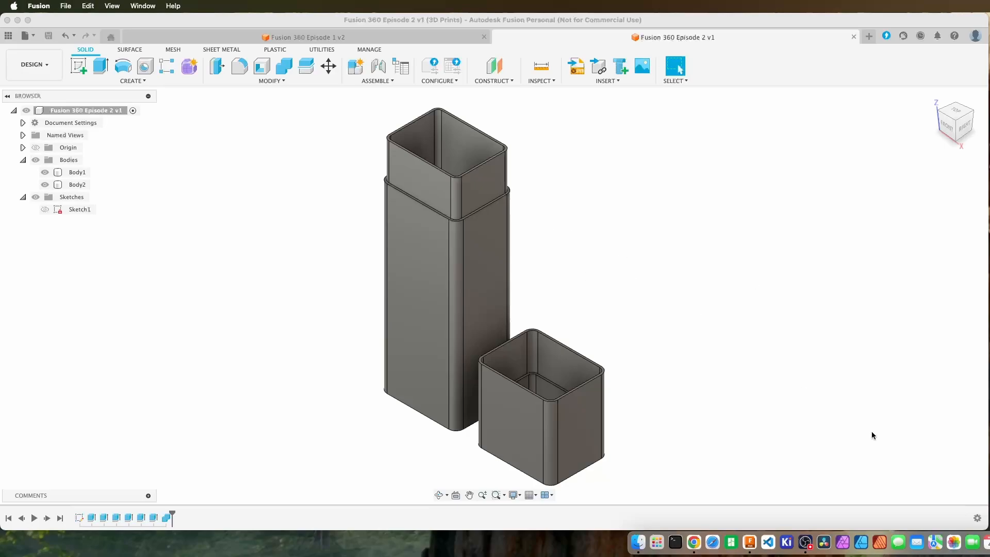
Step: Switch to Bambu Studio, fit its window to the screen and open the Prepare workspace
click(732, 543)
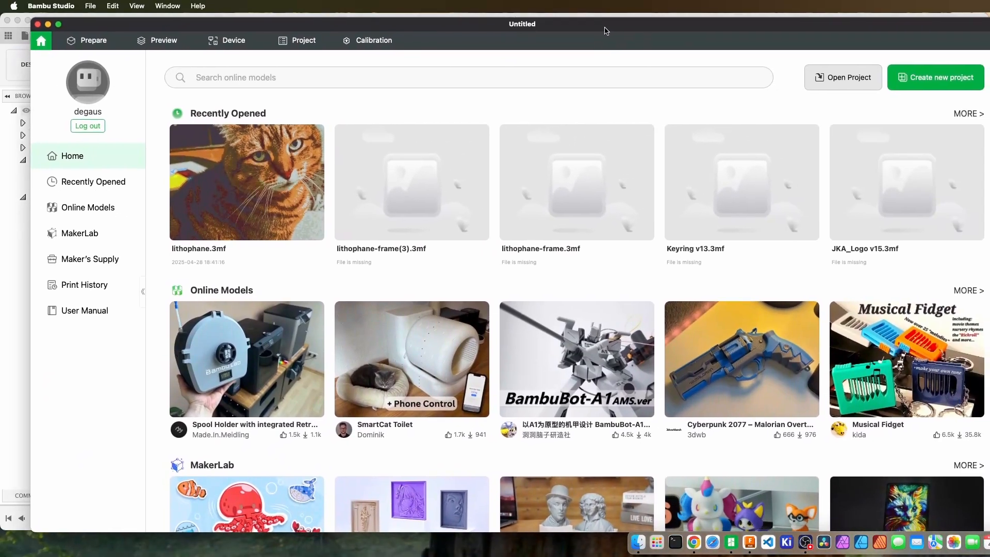
drag(606, 31, 575, 16)
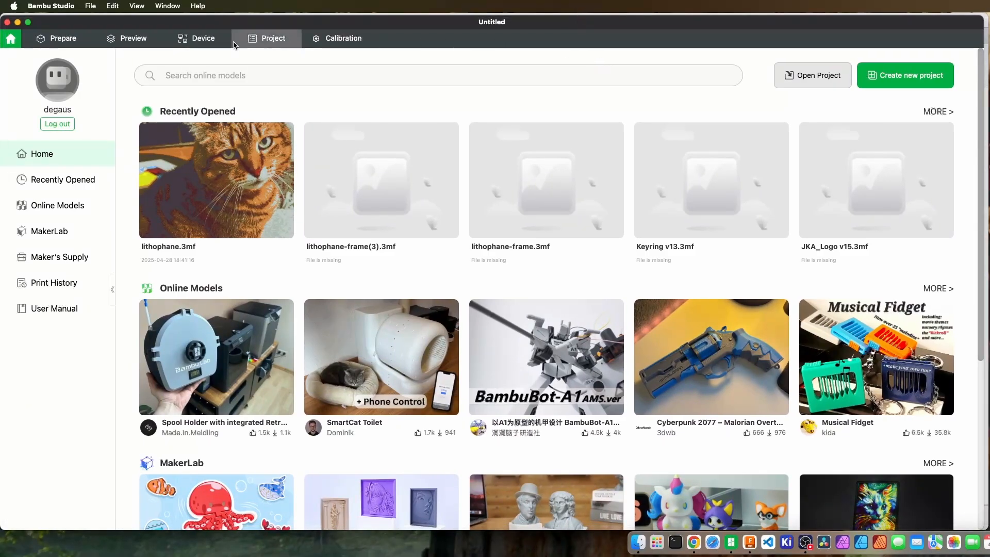
mouse_move(29, 25)
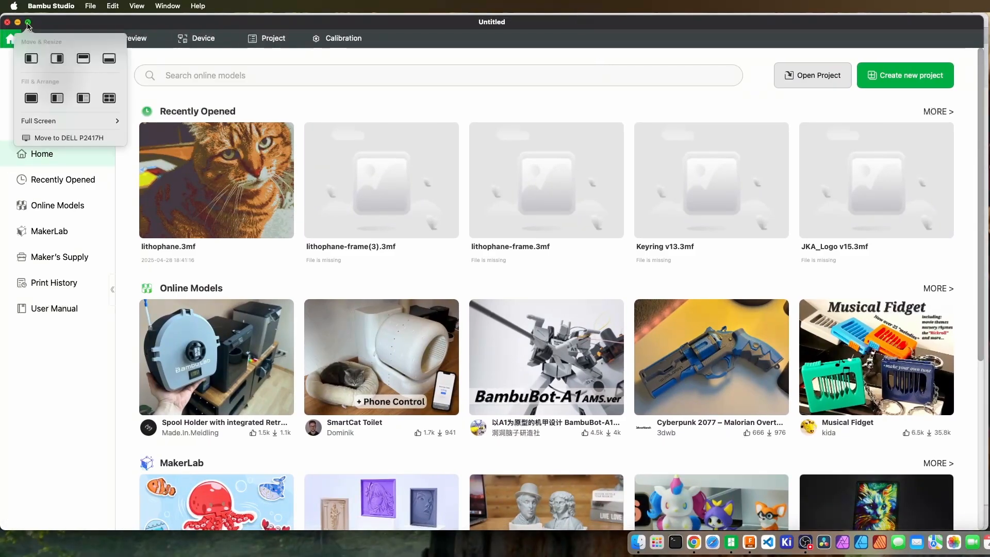
click(32, 58)
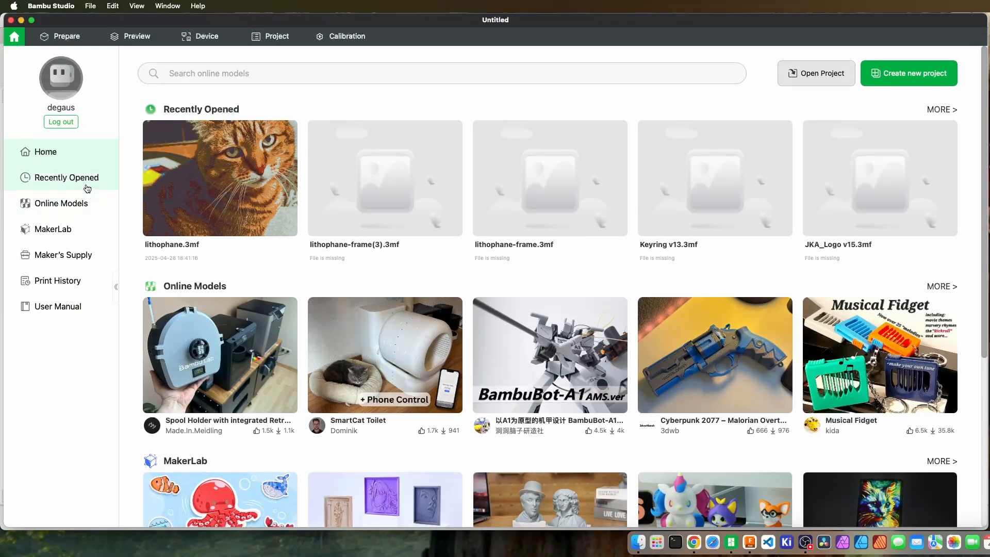
click(59, 37)
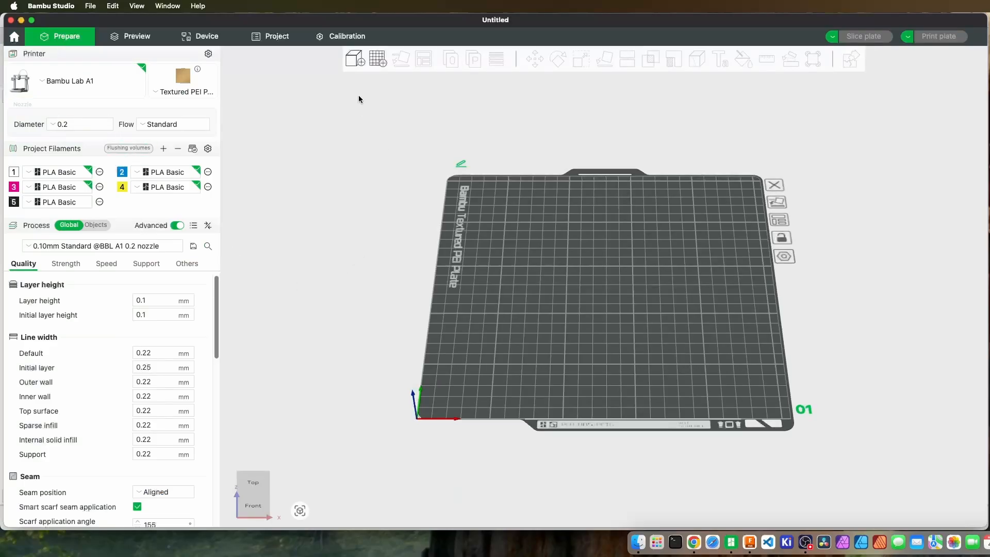
Step: Import Fusion 360 Episode 2 v1.3mf from Downloads onto the build plate, accepting geometry data only, and inspect both parts
click(360, 61)
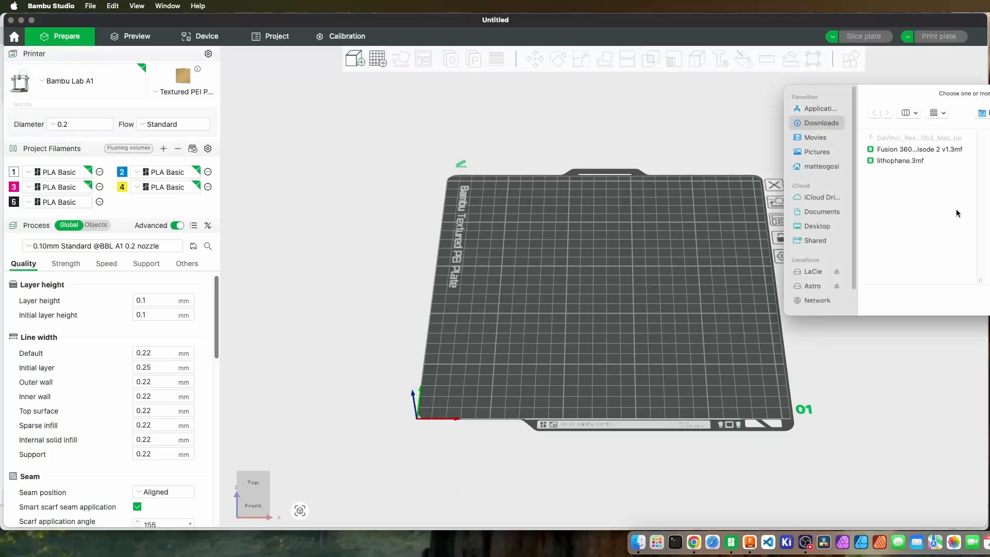
click(912, 149)
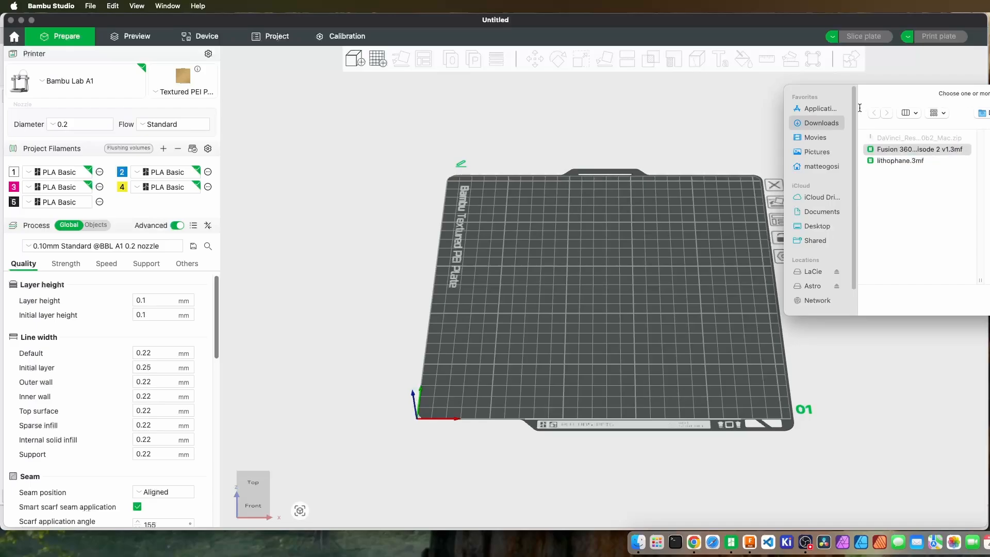
drag(905, 98, 615, 118)
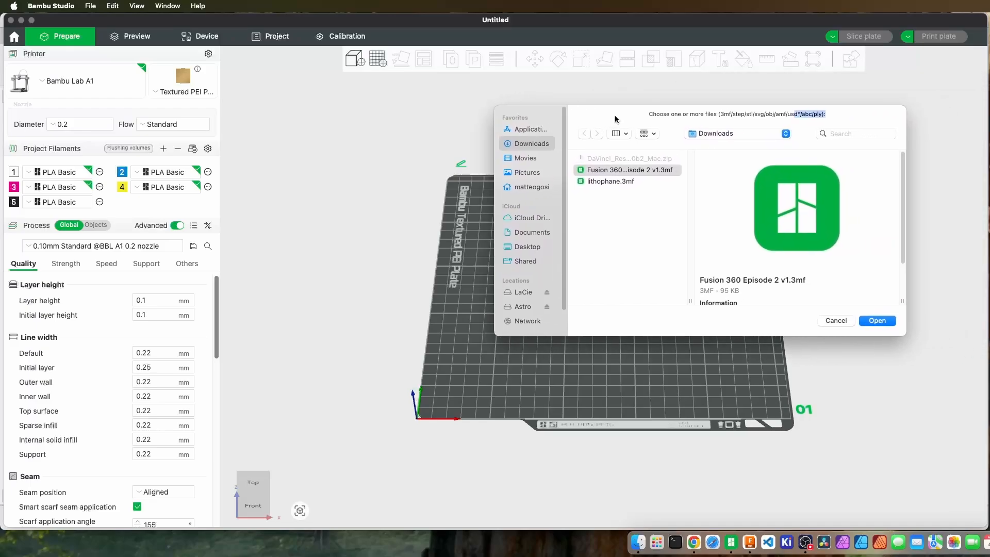
click(619, 170)
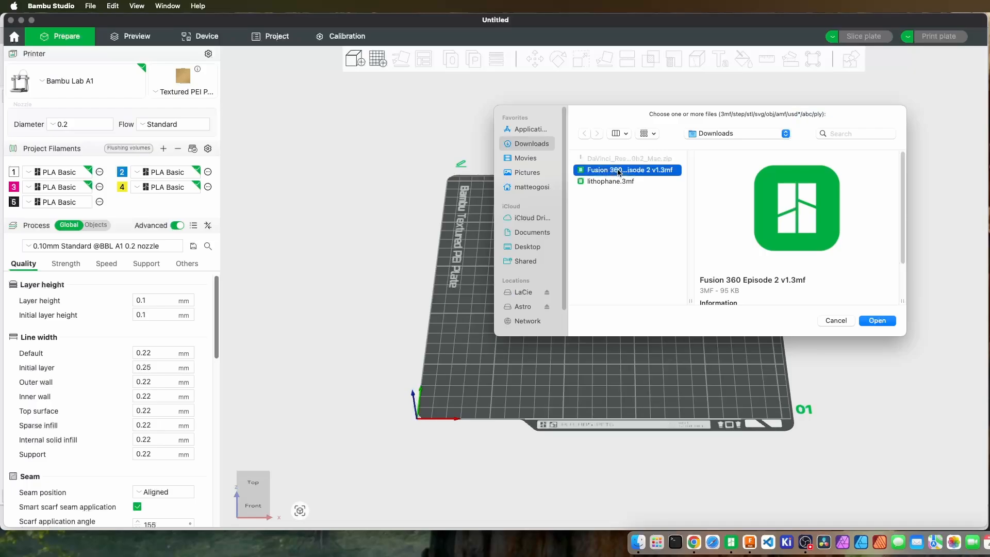
click(878, 320)
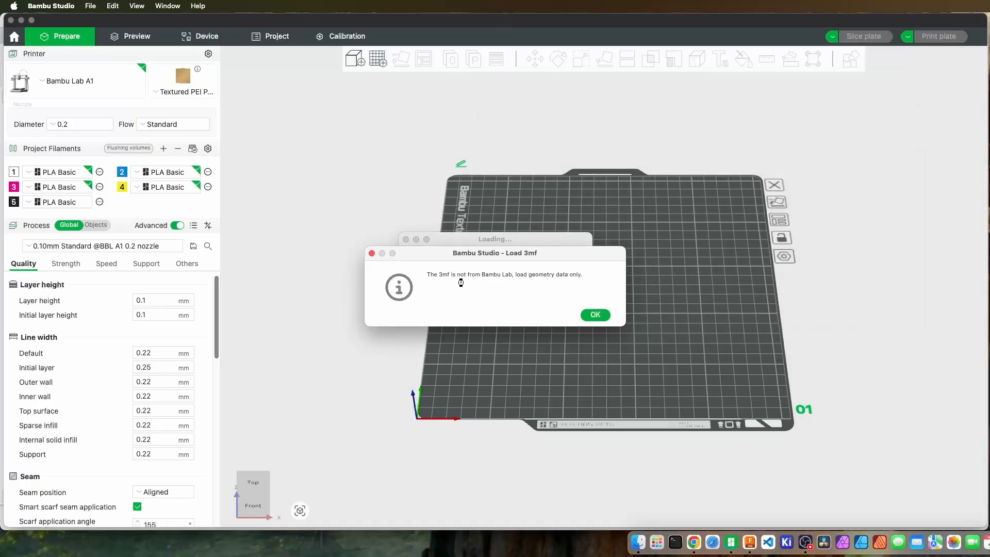
click(594, 316)
click(603, 330)
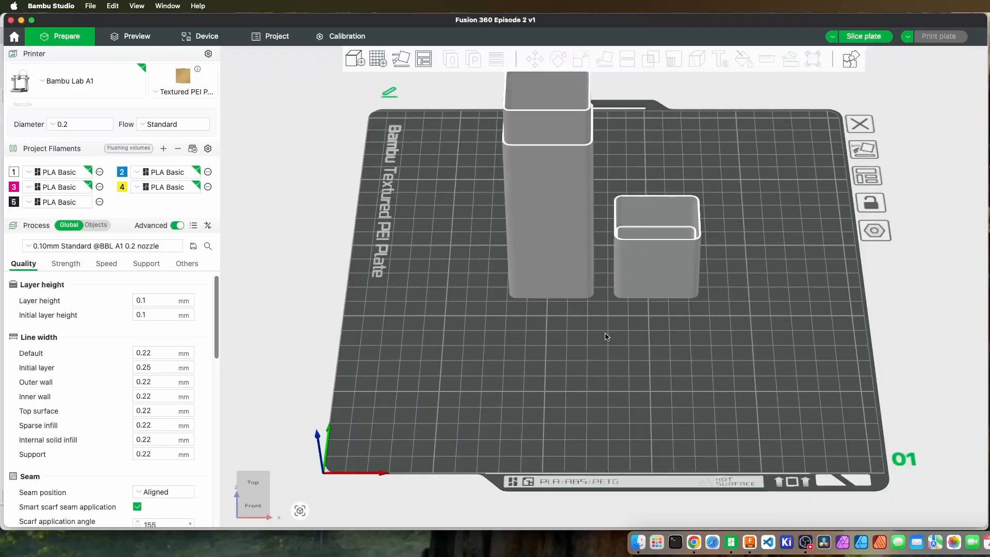
scroll(607, 335, up, 5)
scroll(608, 335, down, 7)
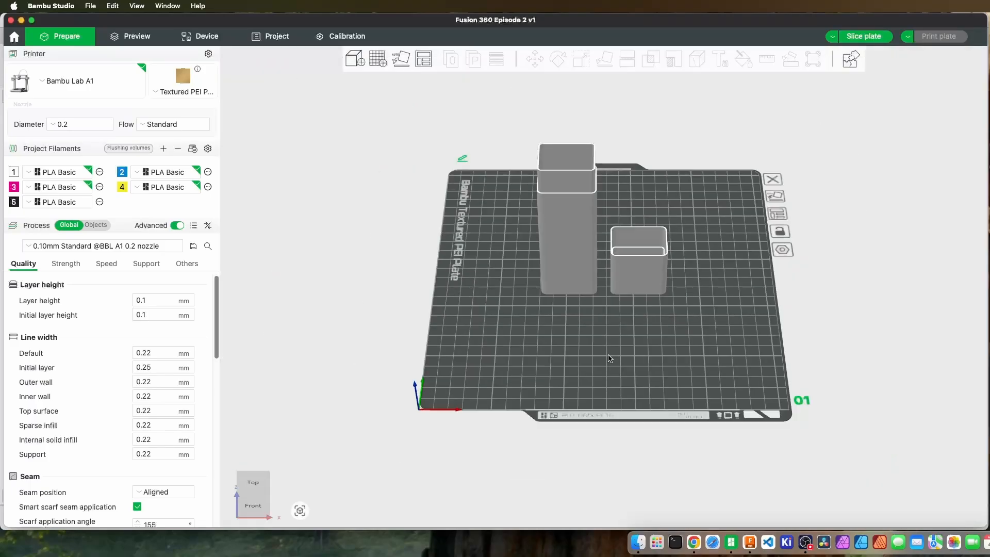
drag(610, 346, 585, 370)
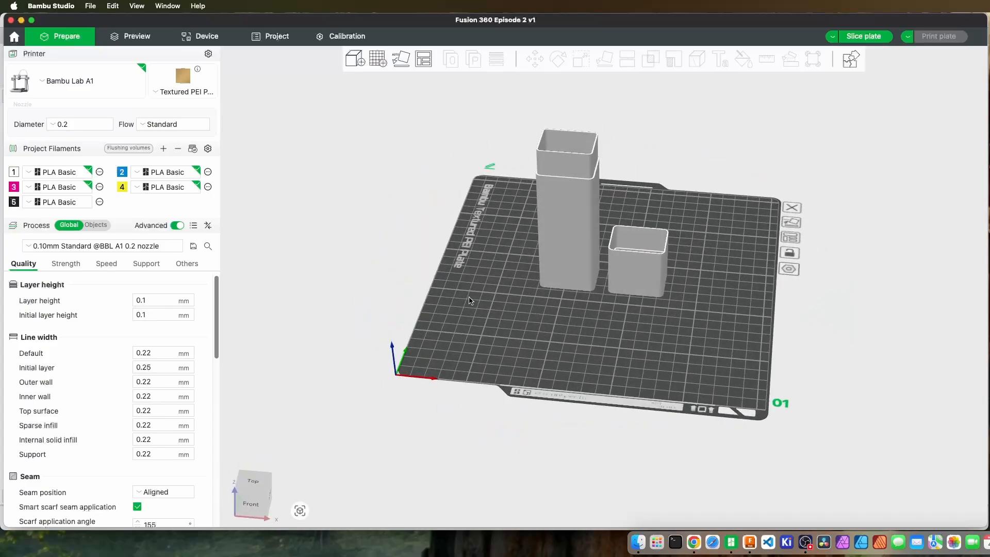
mouse_move(478, 306)
mouse_down()
mouse_move(497, 308)
mouse_move(479, 305)
mouse_up()
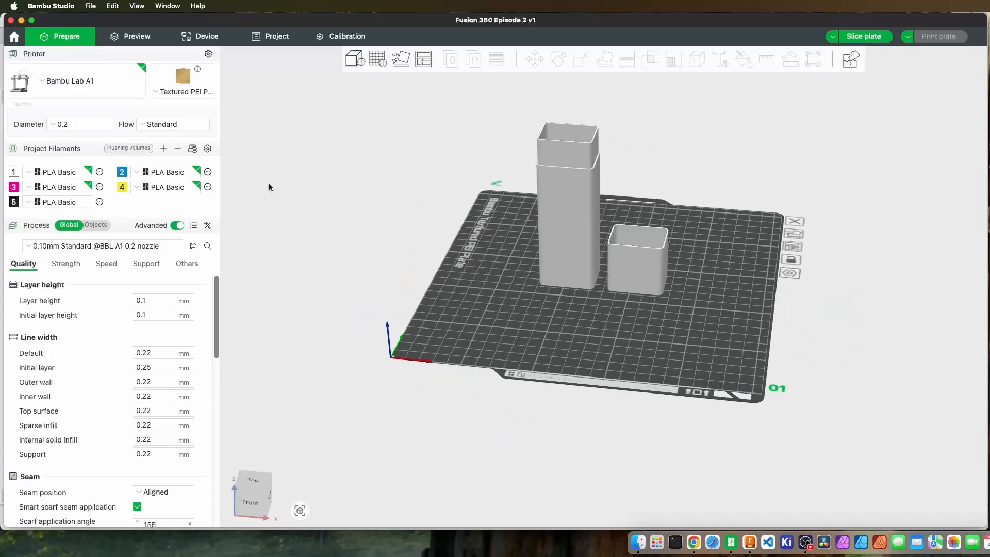
Step: Synchronize the project filaments with the printer and remove the extra fifth filament
click(193, 149)
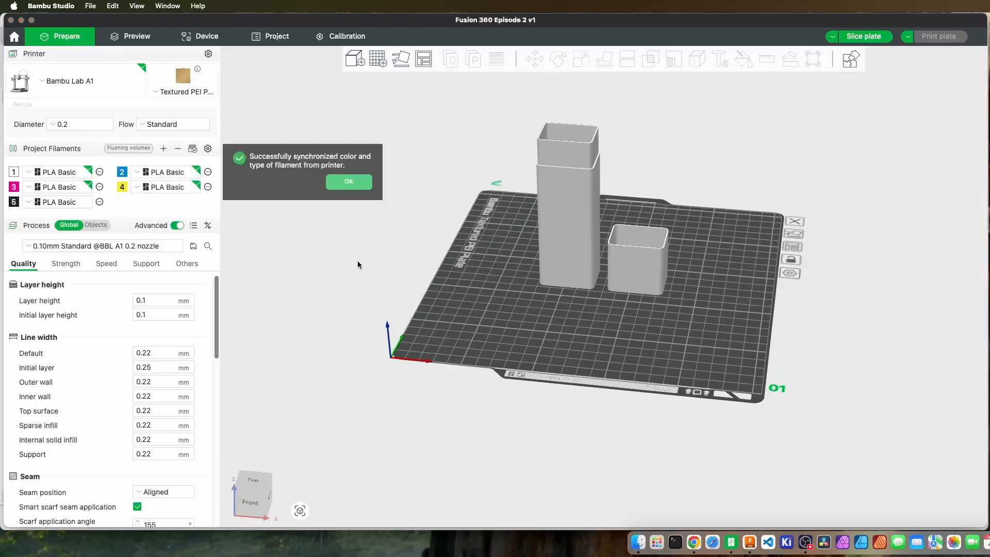
click(354, 177)
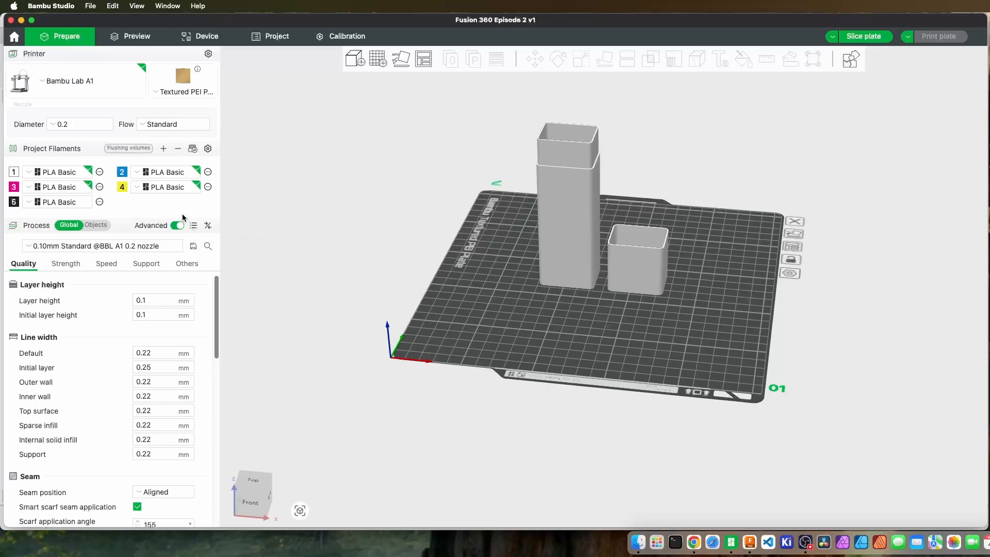
click(193, 149)
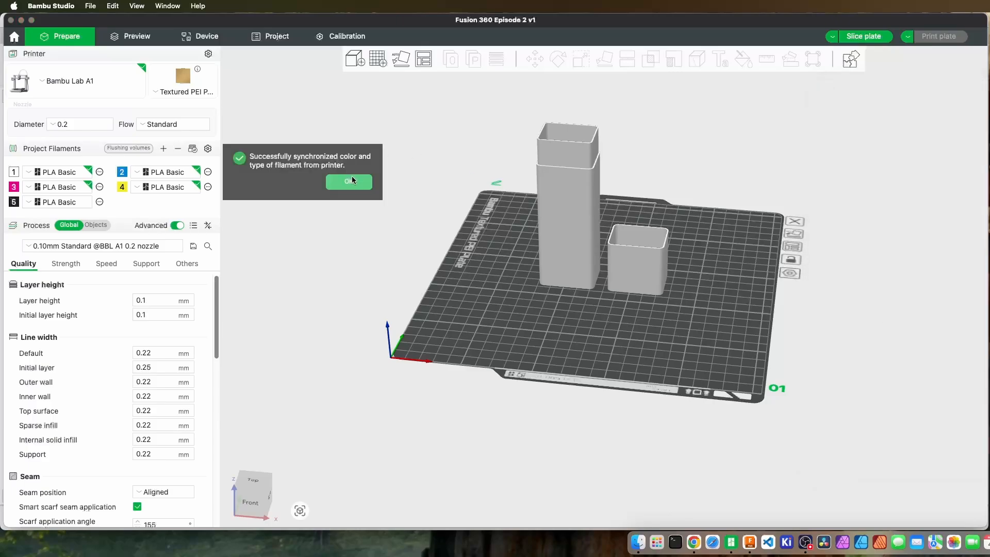
click(352, 181)
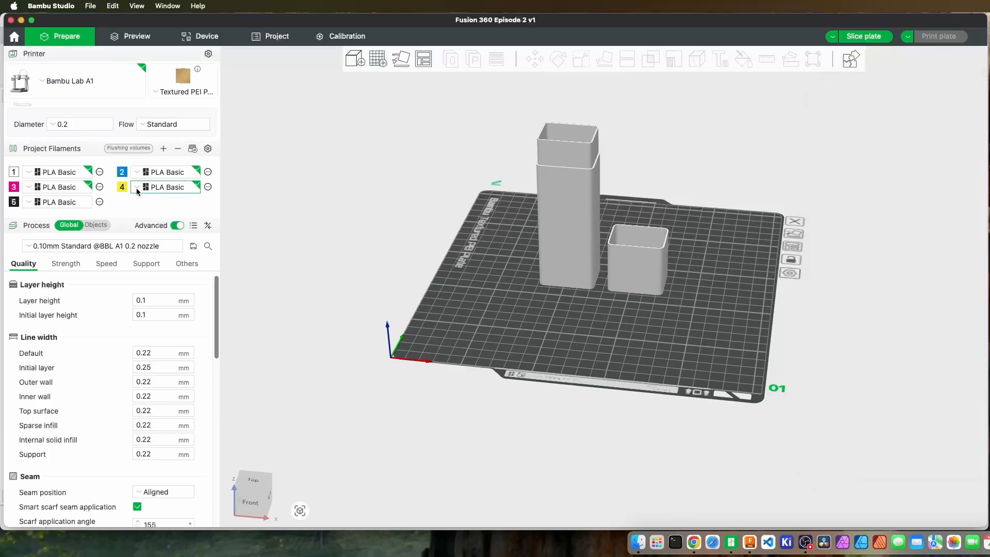
click(178, 149)
Step: Check the presets available for filaments 4 and 3, keeping PLA Basic for both
click(162, 189)
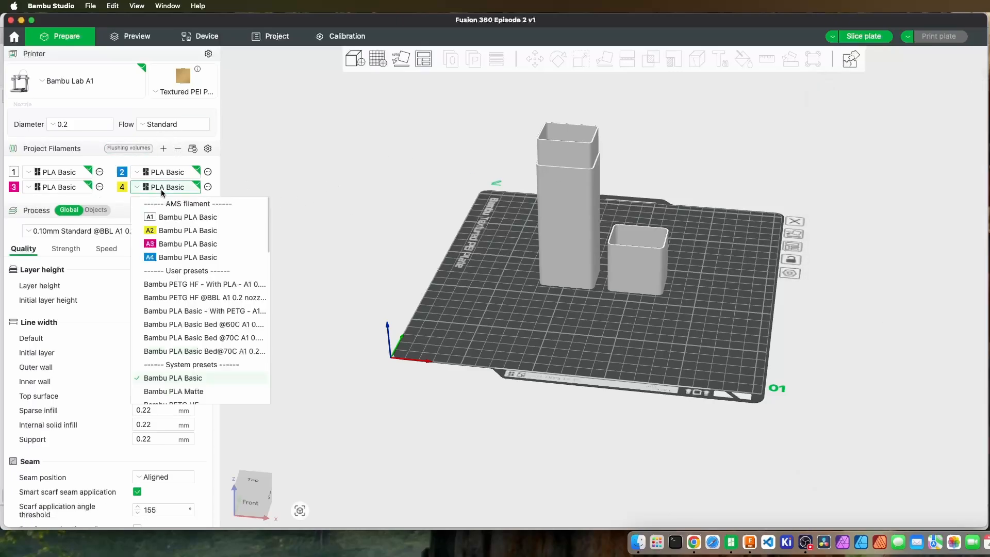
click(162, 187)
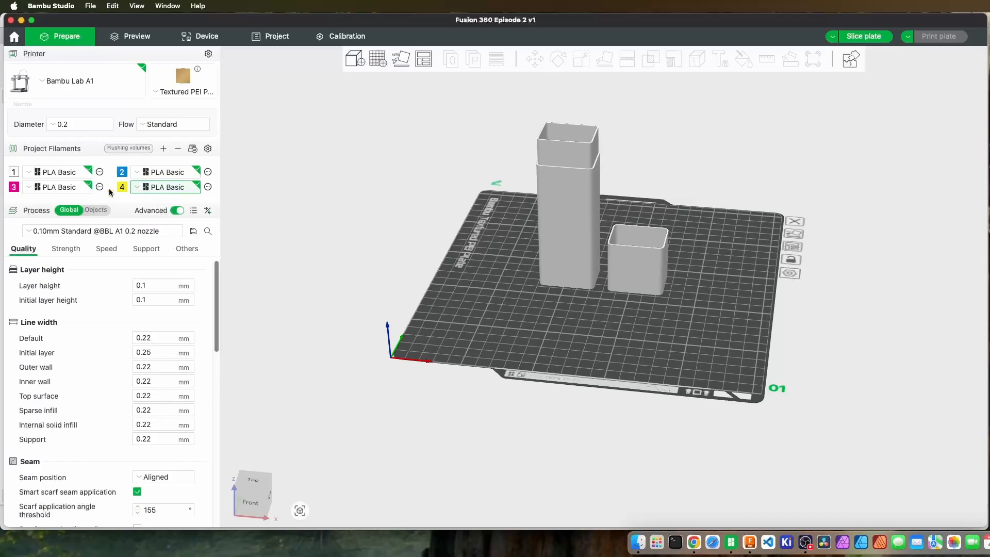
click(72, 189)
click(73, 189)
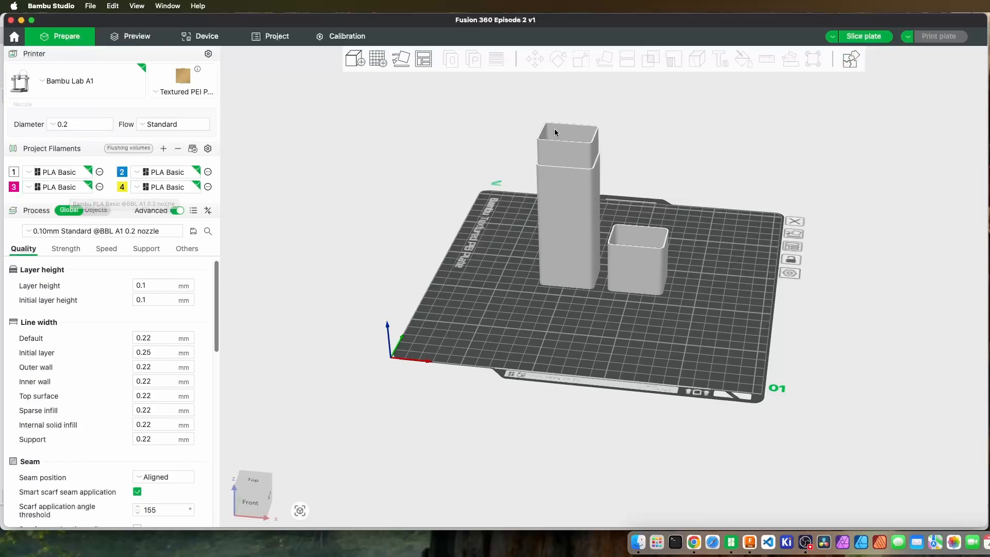
Step: Assign filament 3 to both the tall container body and the shorter lid on the plate
click(589, 220)
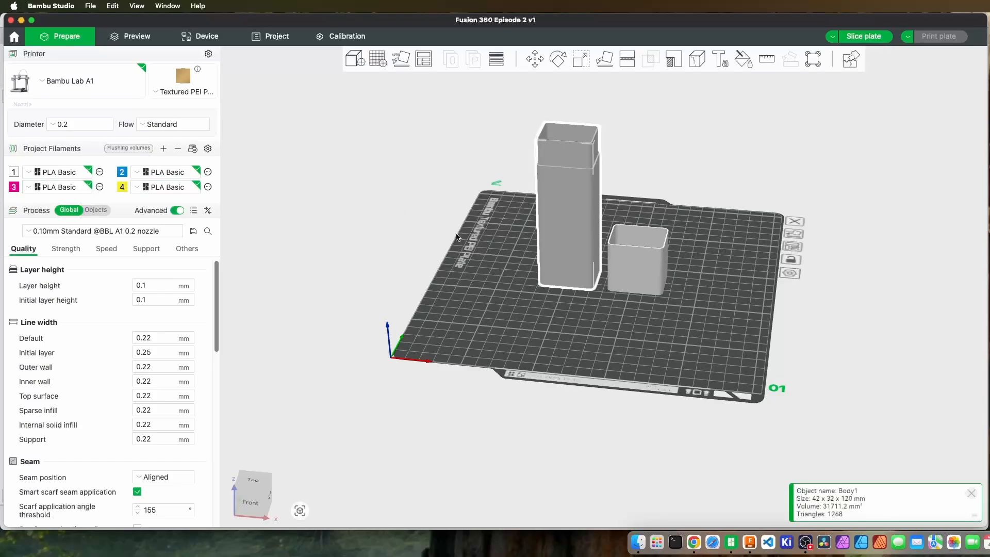
key(3)
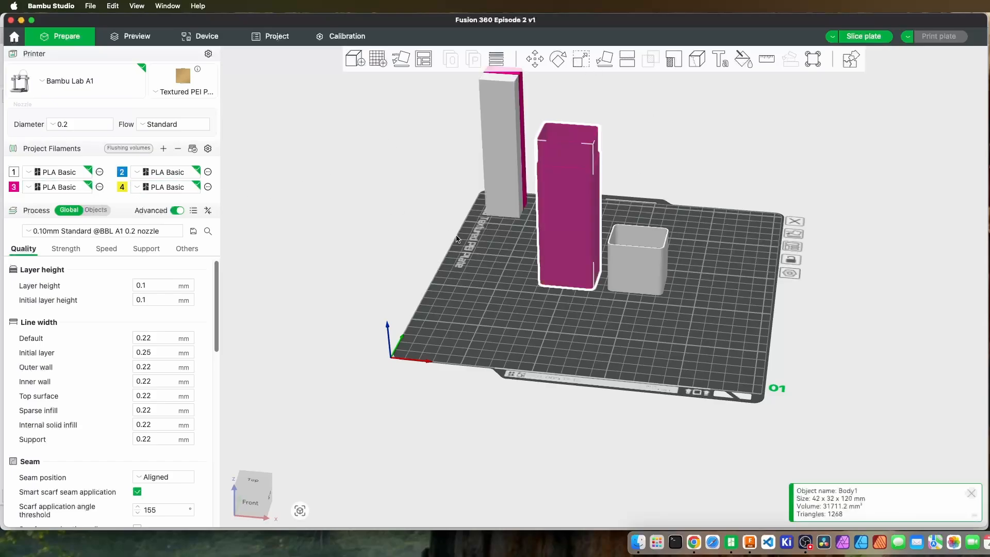
click(634, 271)
key(3)
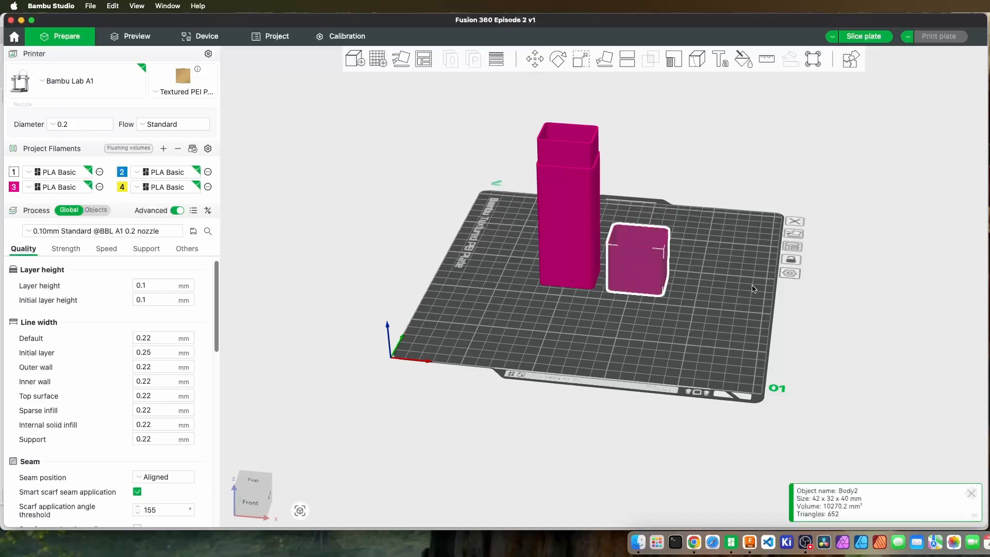
click(880, 269)
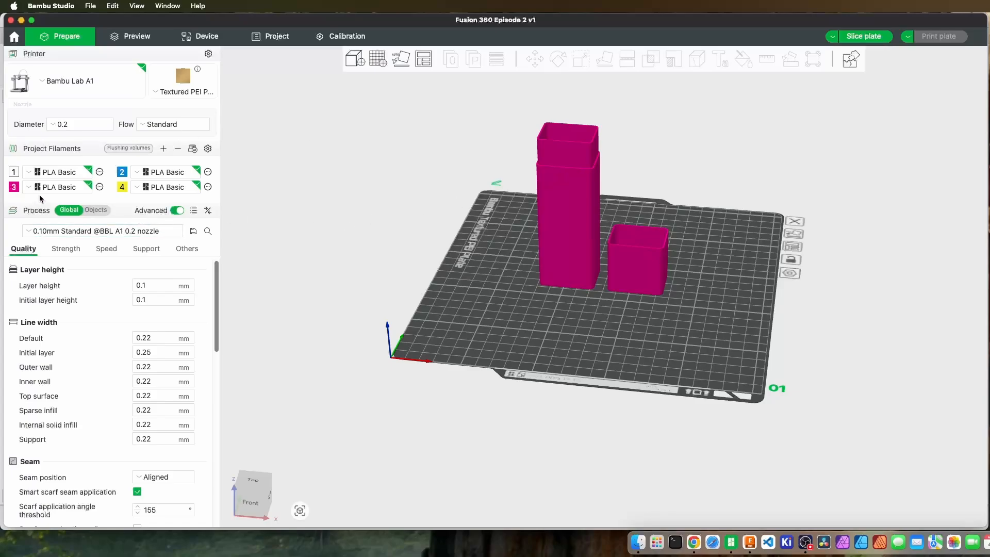
Step: Change the colour of project filament 3 to the light orange Cantaloupe pencil colour
click(13, 187)
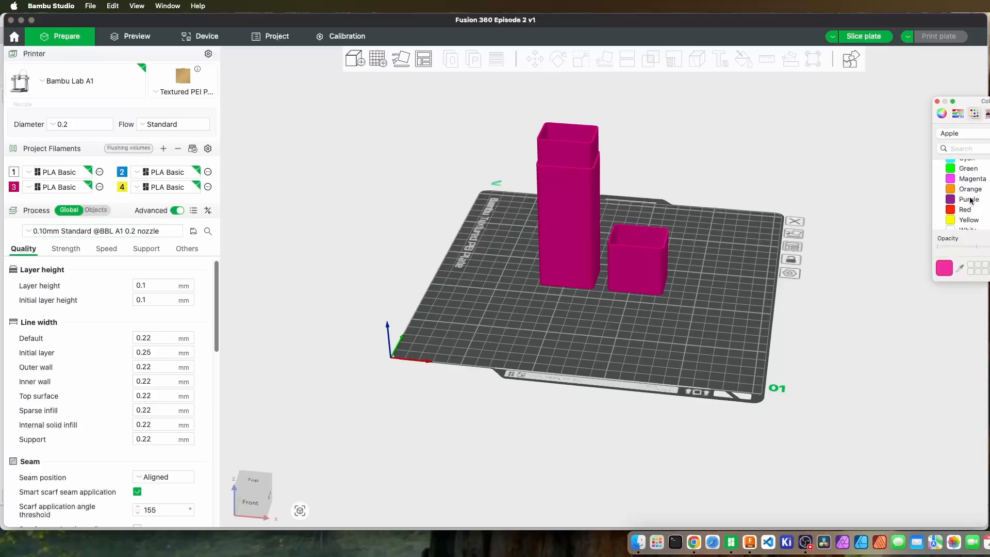
scroll(972, 200, up, 3)
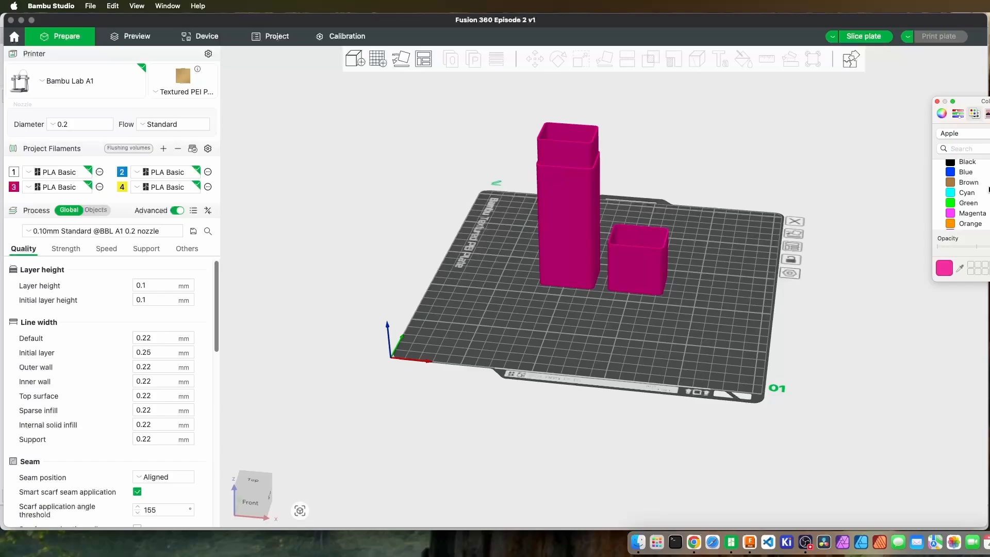
scroll(989, 189, down, 3)
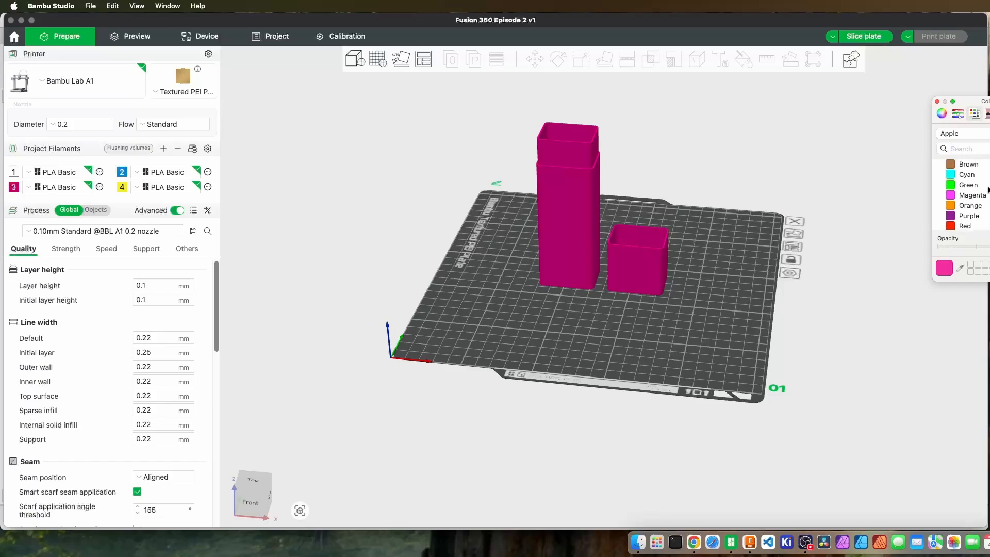
scroll(988, 189, up, 2)
click(957, 114)
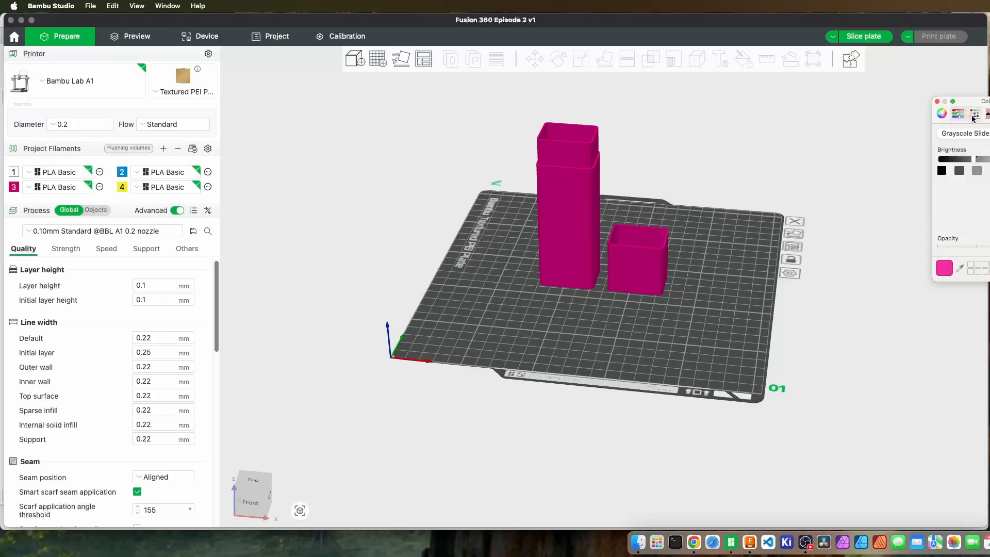
click(974, 115)
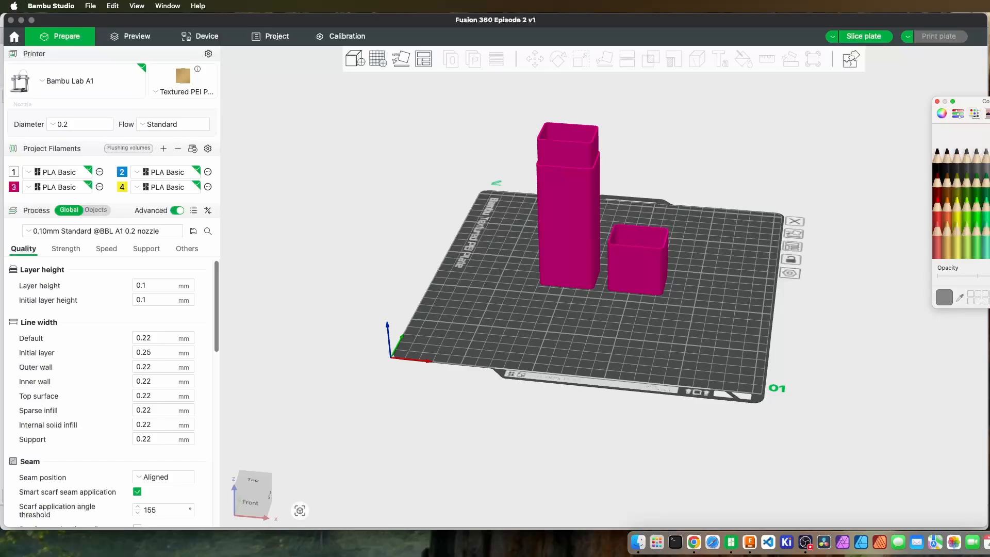
click(947, 238)
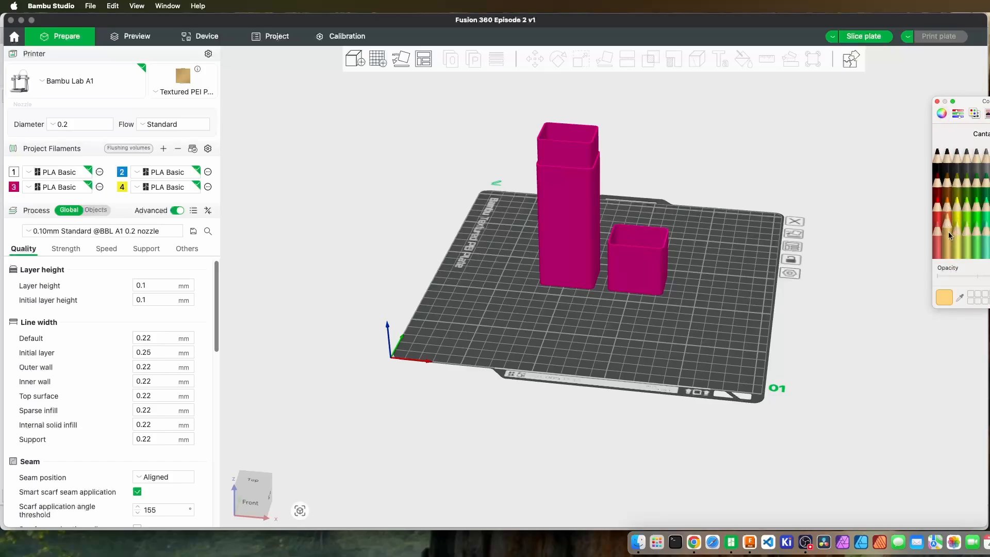
click(938, 103)
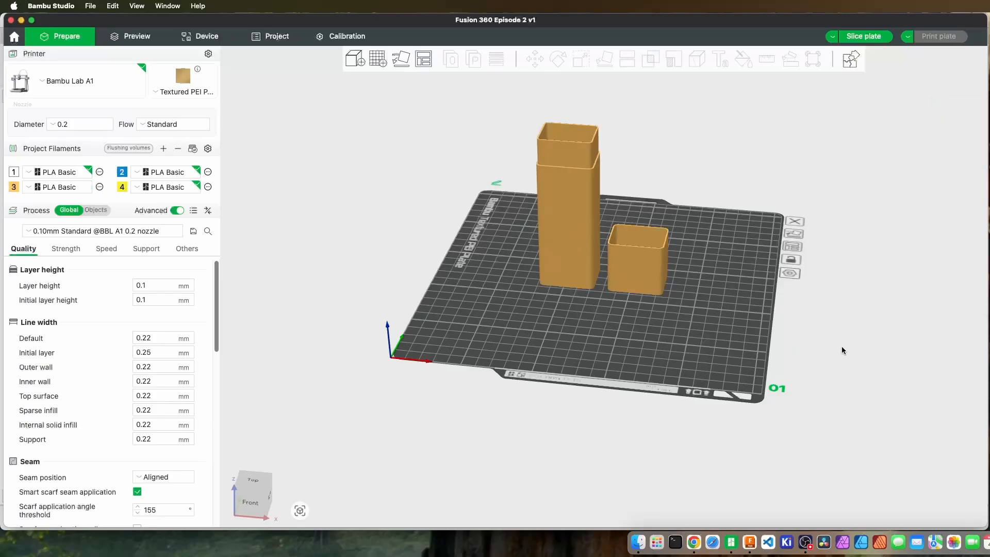
click(871, 37)
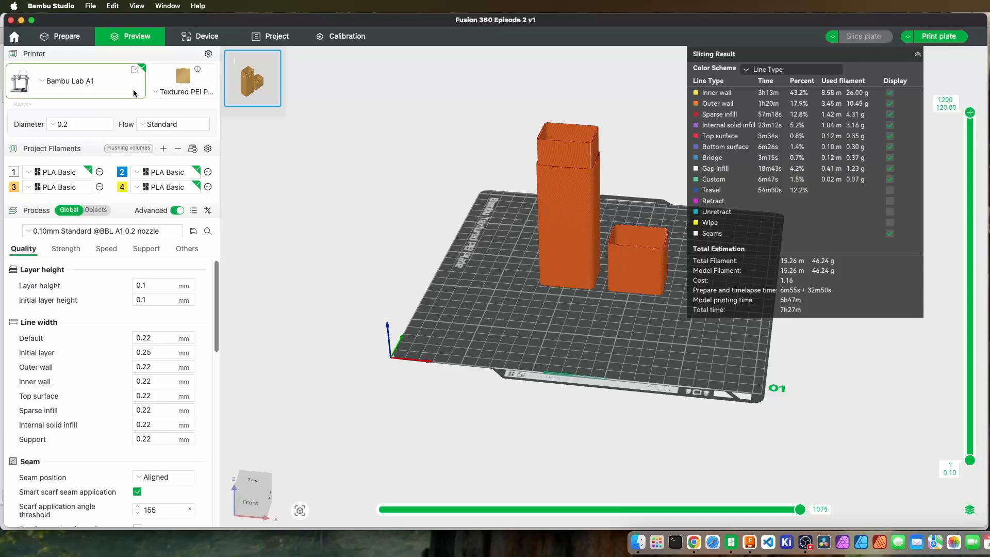
click(111, 232)
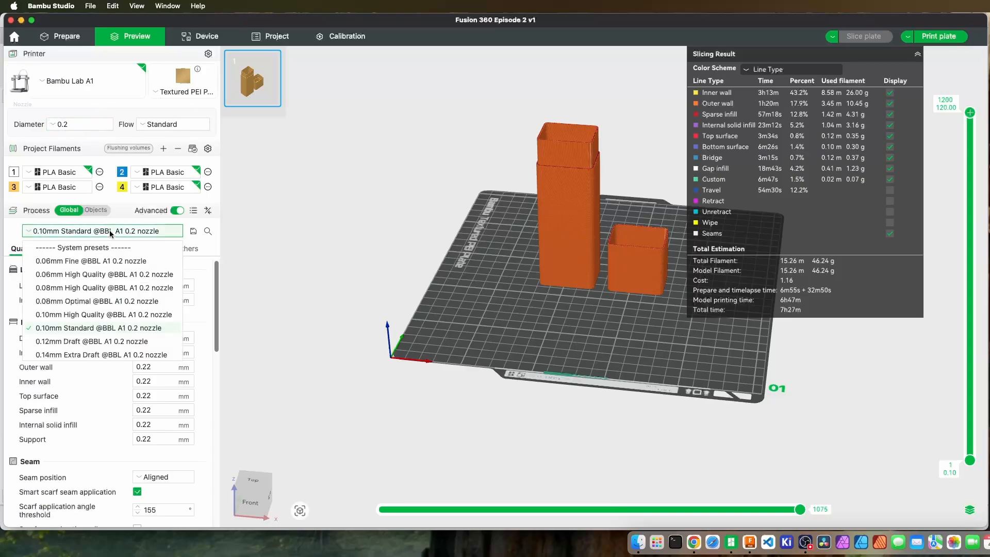
click(82, 343)
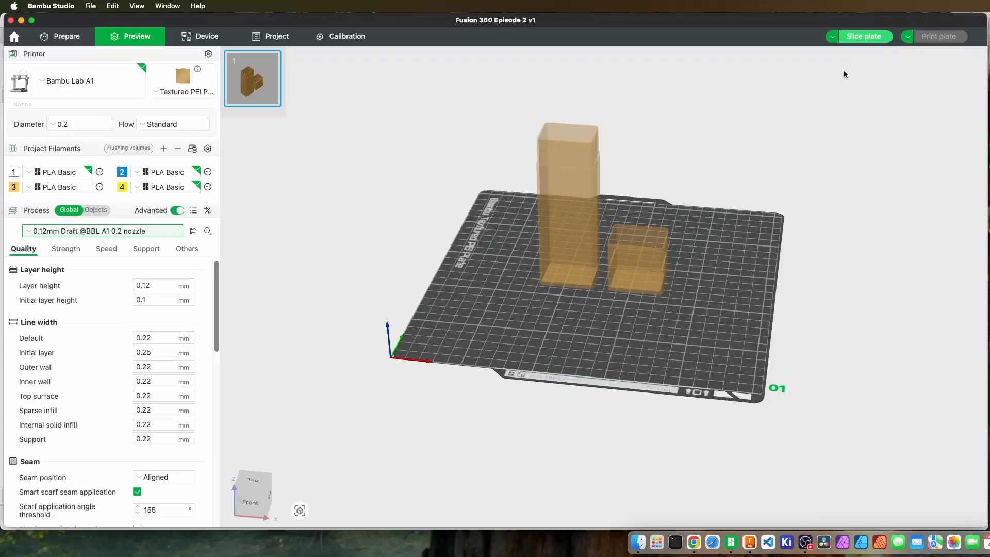
click(868, 42)
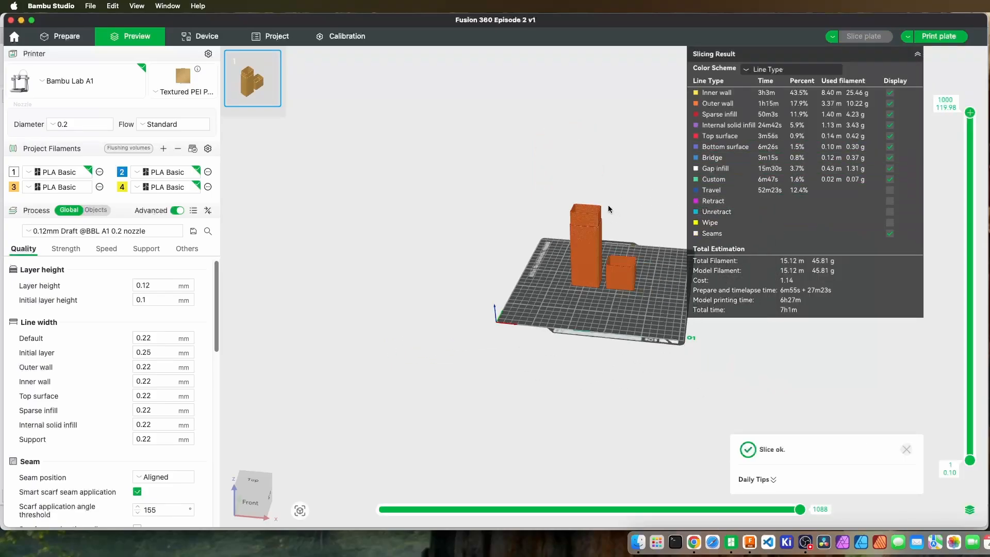
scroll(608, 206, up, 6)
scroll(548, 223, down, 6)
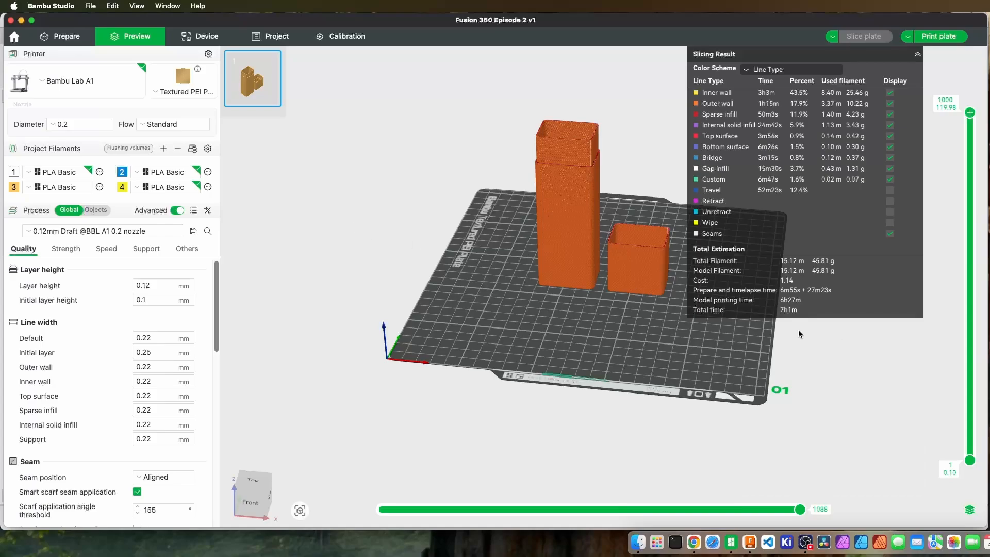
Step: Set the project's nozzle diameter to 0.4 and slice the plate with it
click(71, 125)
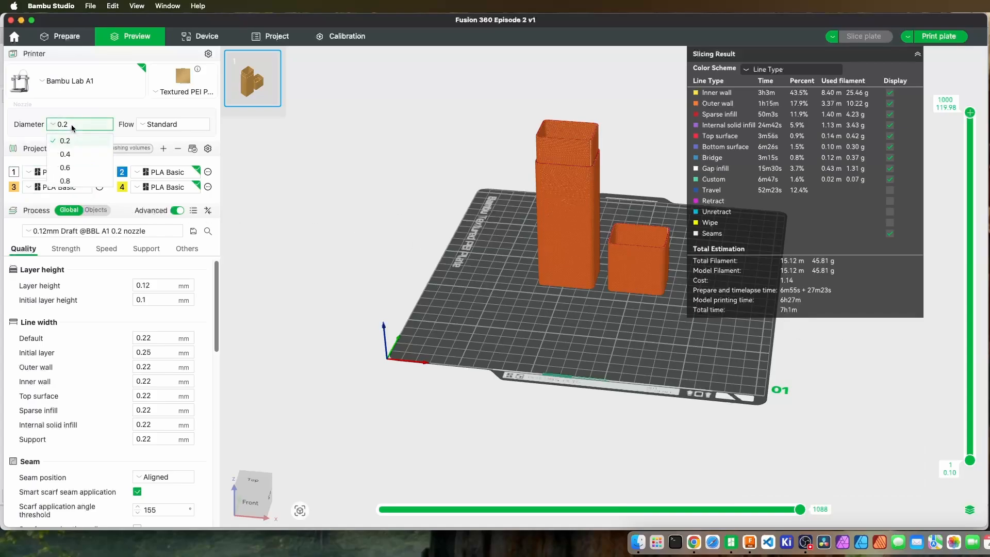
click(70, 154)
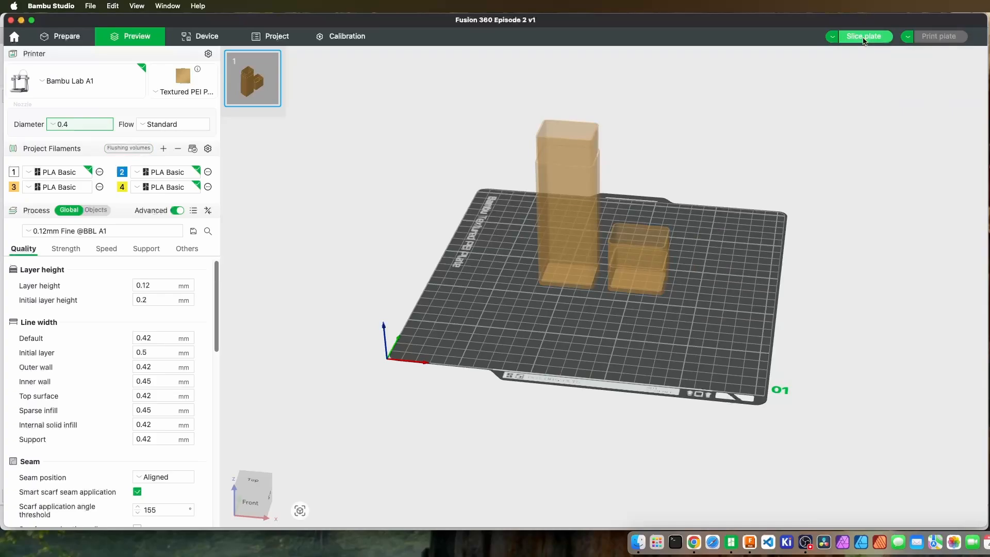
click(864, 37)
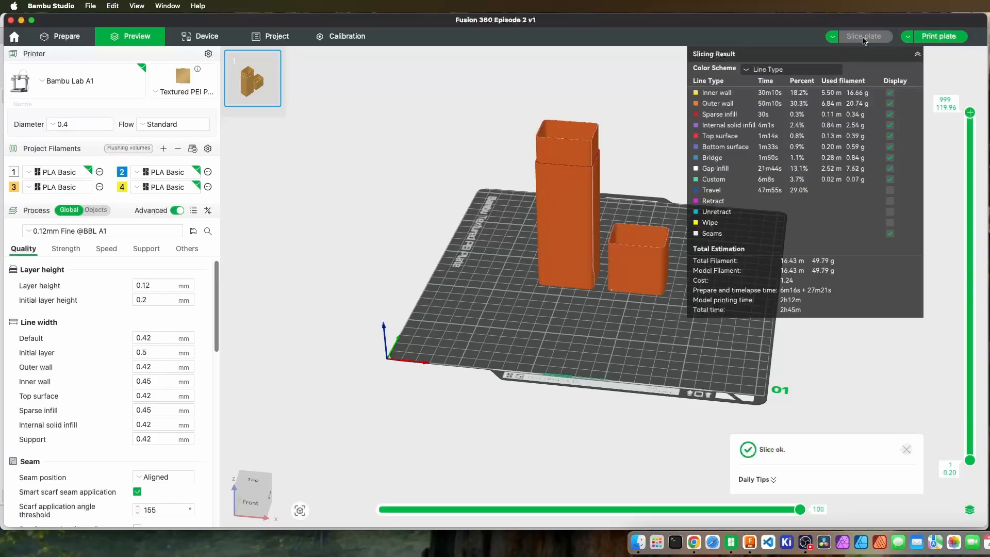
click(125, 228)
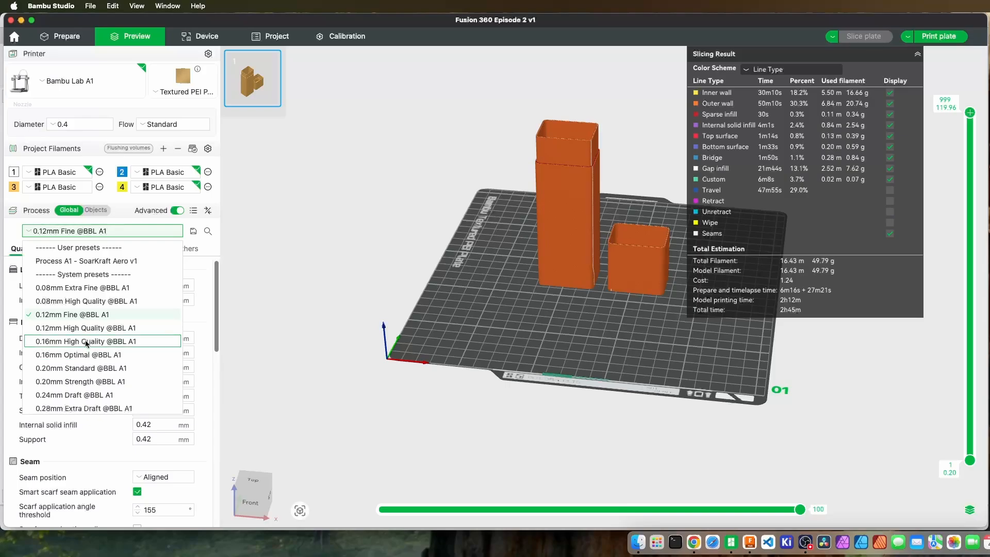
click(87, 341)
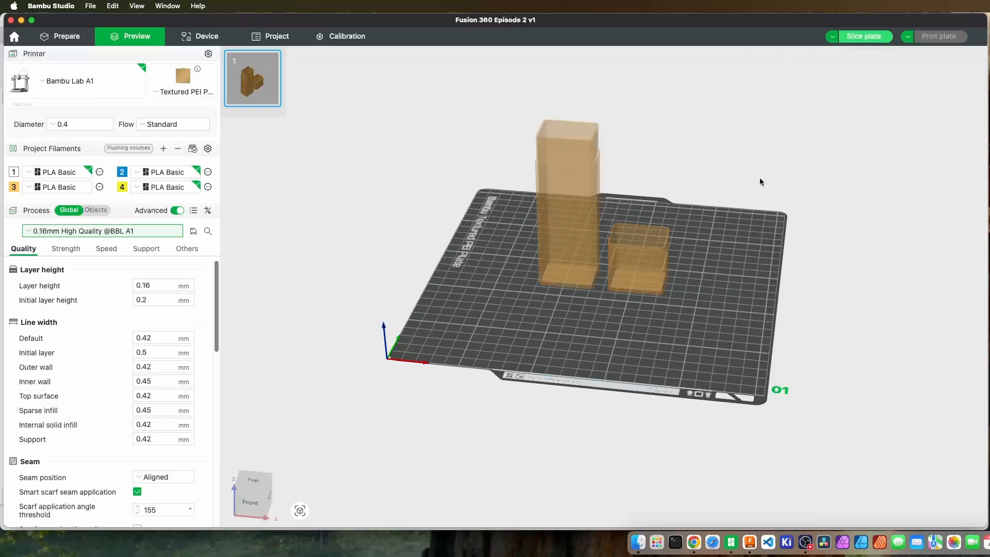
click(871, 37)
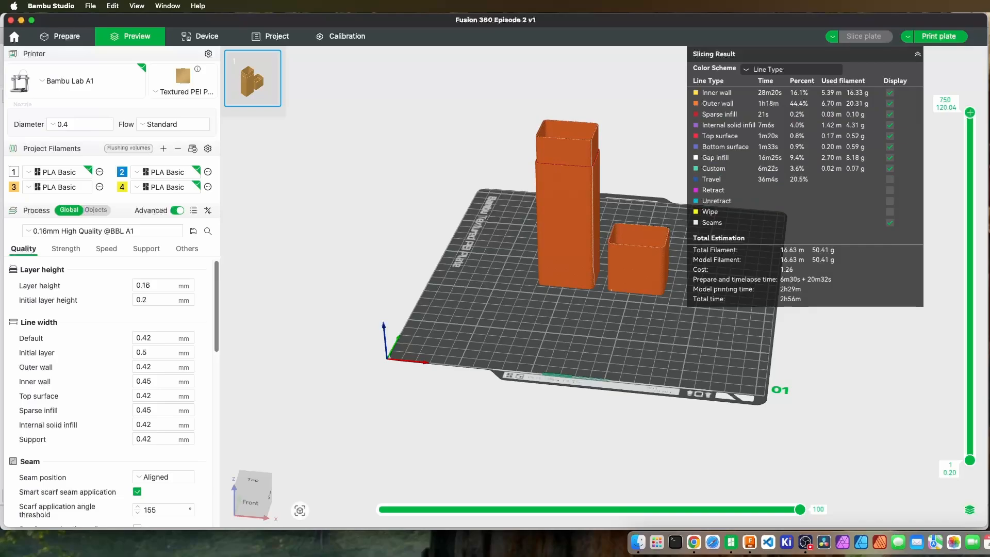
key(super+Tab)
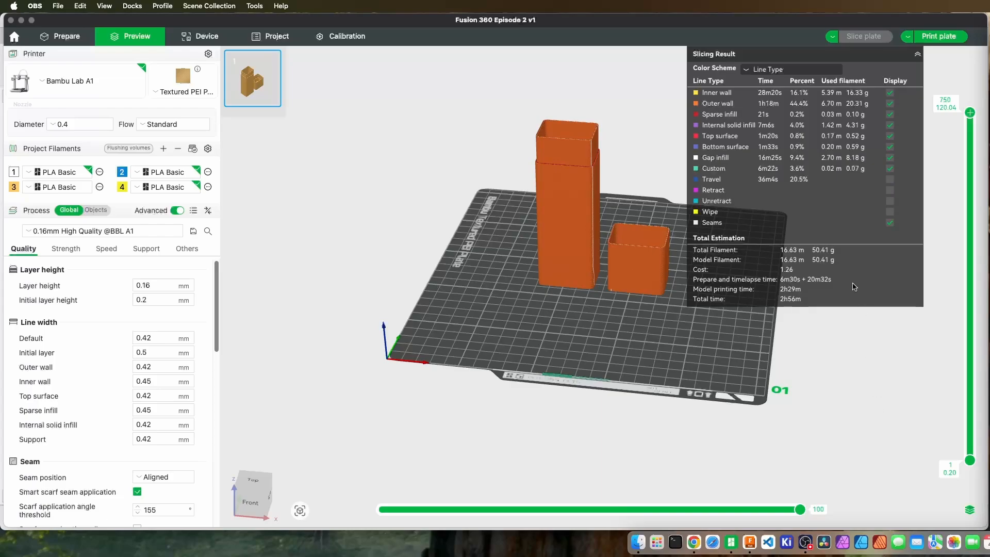
Step: Set the nozzle diameter in the connected printer's parts settings to 0.4, matching the project
click(203, 35)
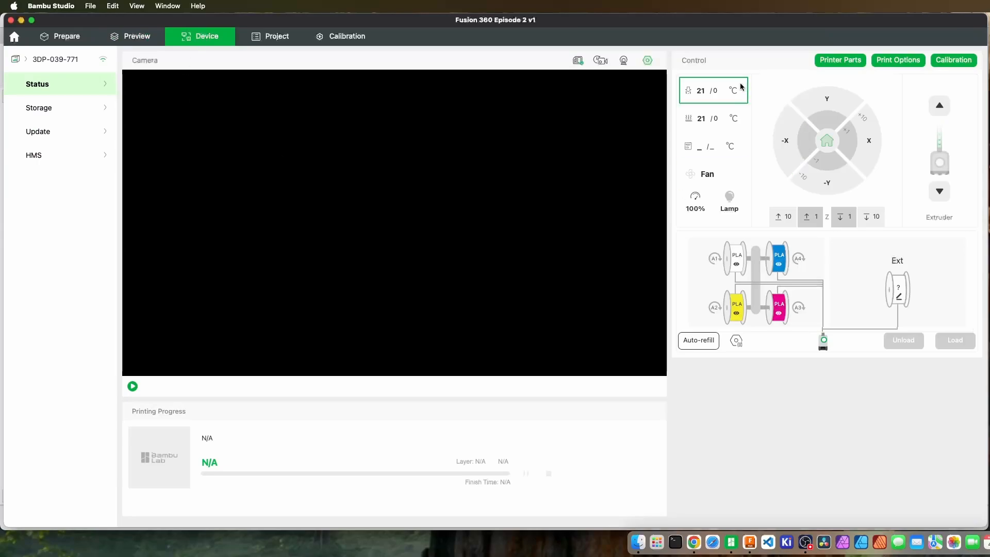
click(837, 60)
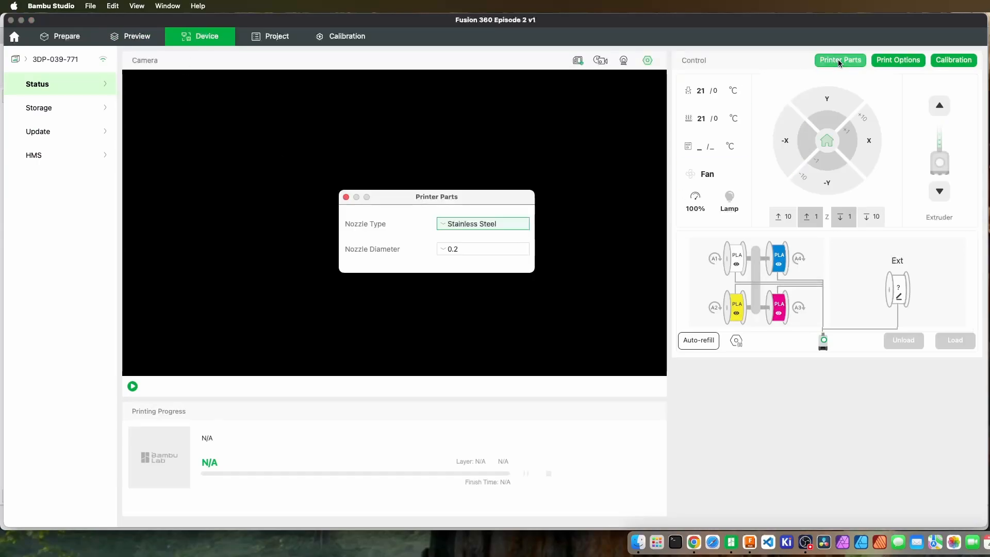
click(458, 250)
click(456, 279)
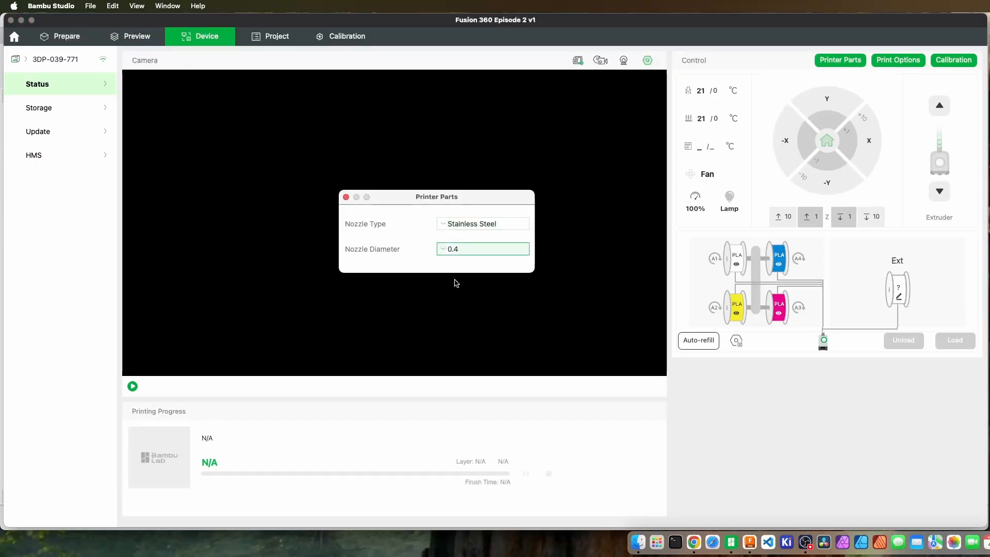
click(347, 197)
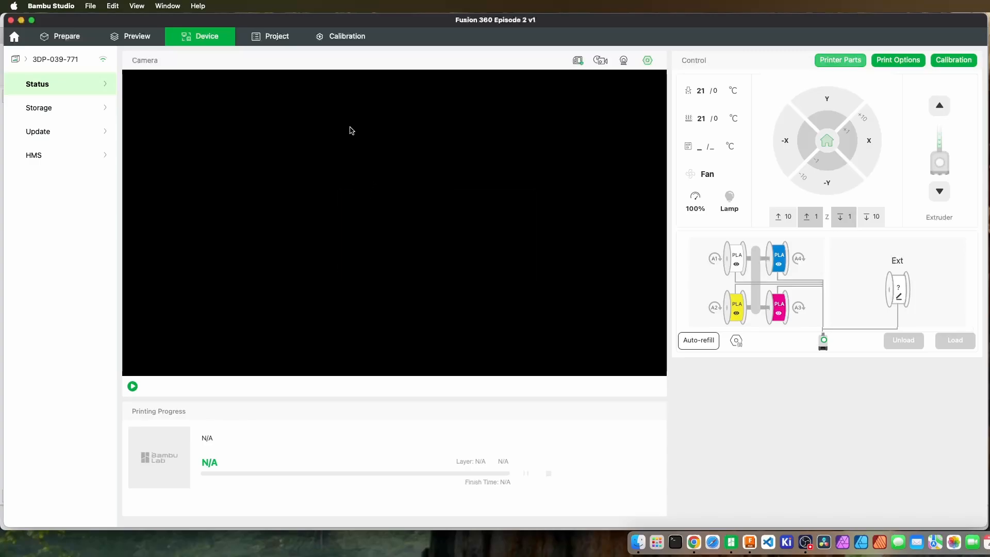
Step: Set the brim type to Outer brim only, reslice the plate, and inspect the brims around both parts in the preview
click(145, 42)
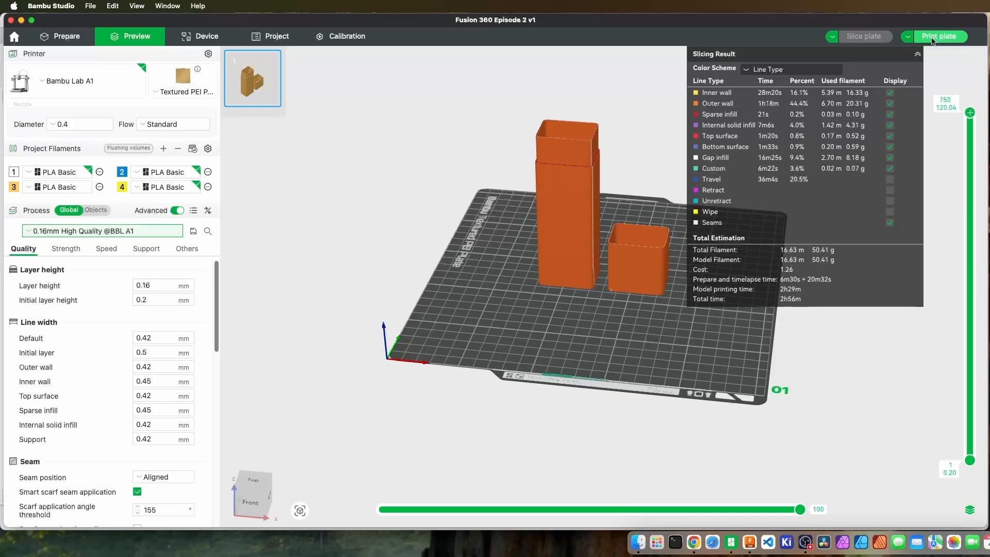
click(185, 249)
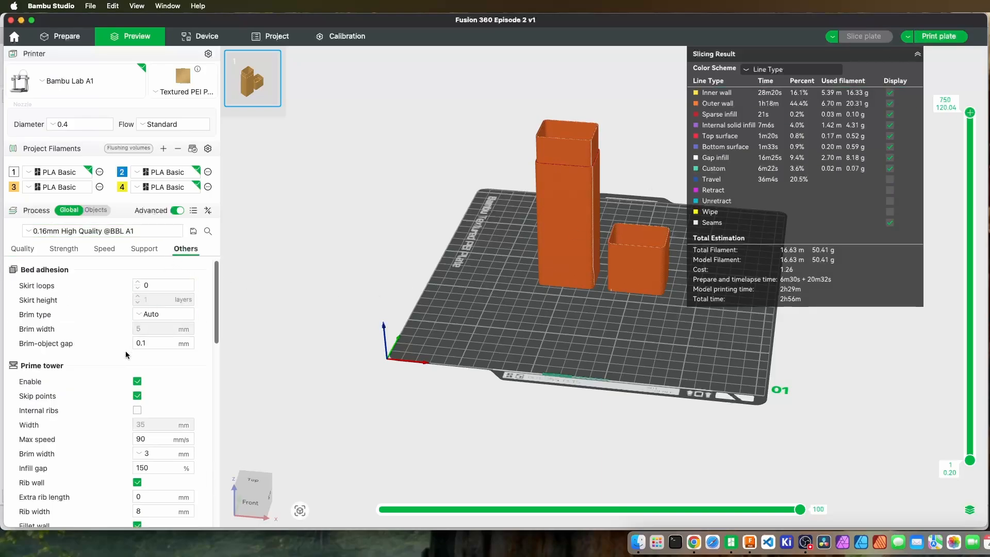
click(156, 317)
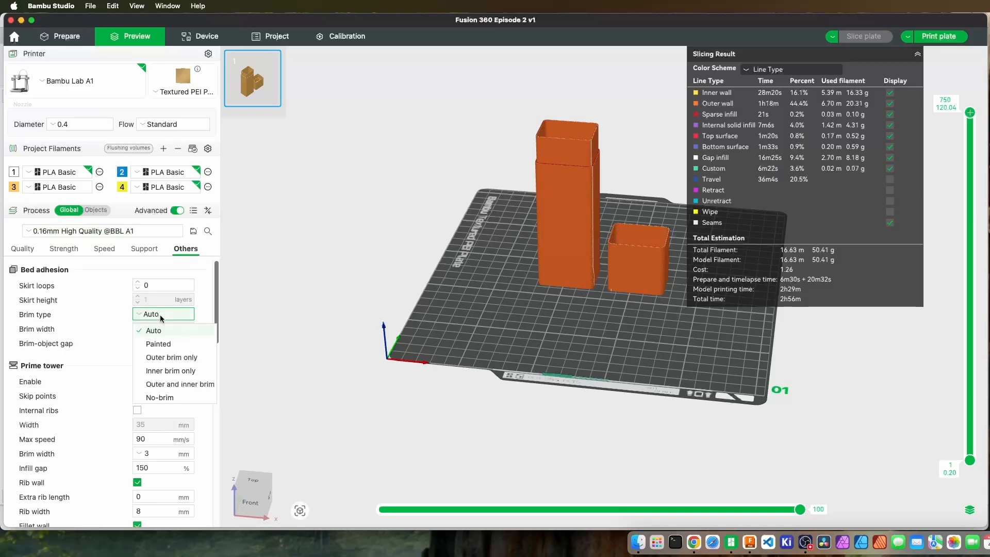
click(162, 362)
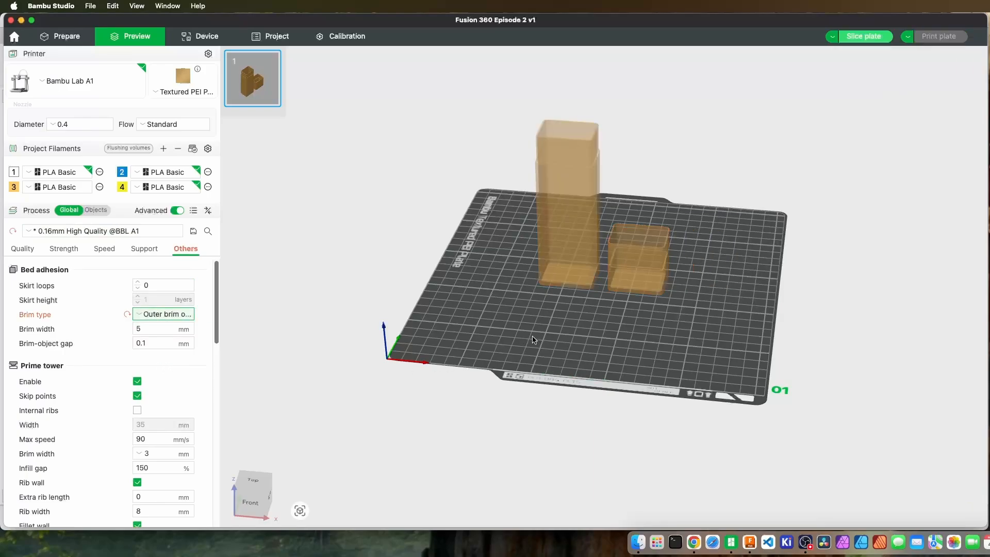
click(850, 39)
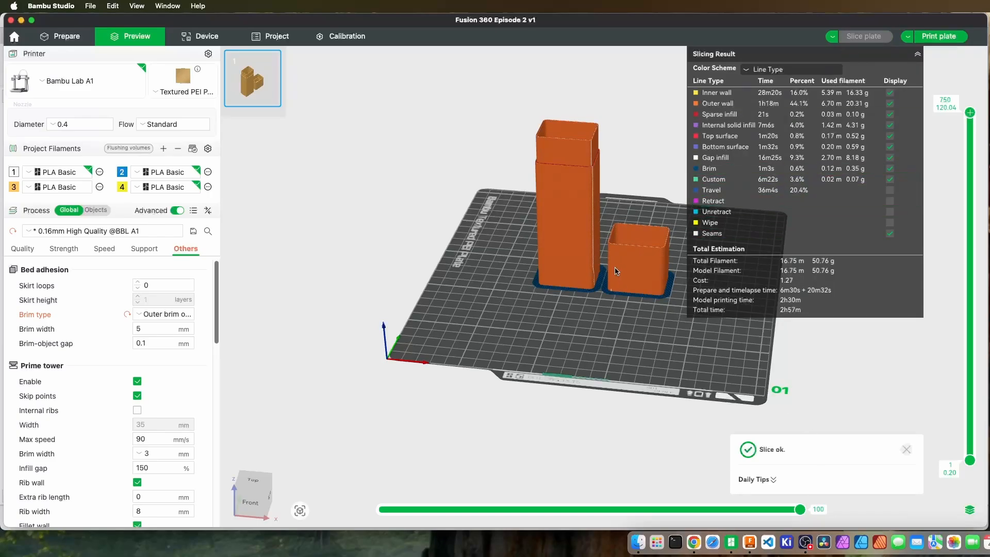
scroll(670, 293, down, 3)
scroll(607, 284, up, 10)
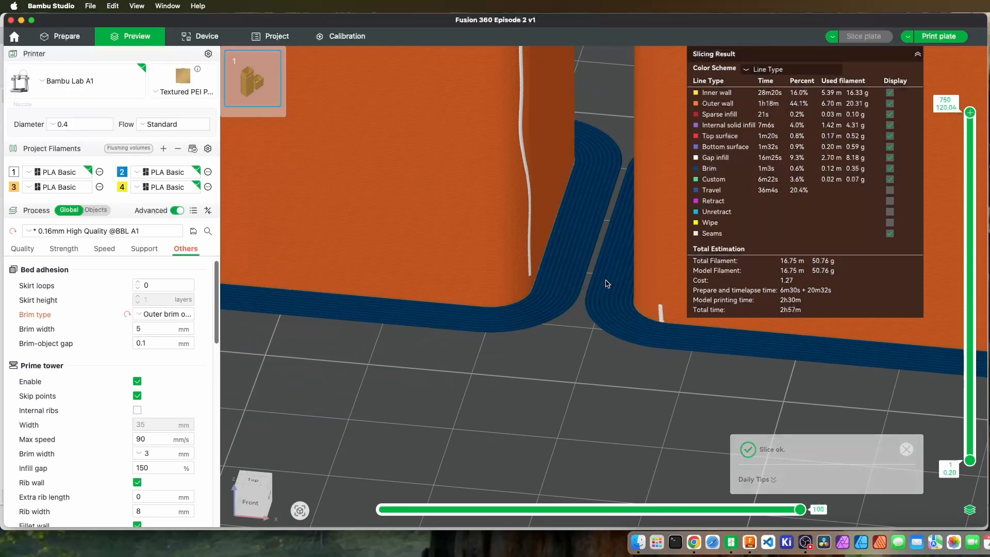
scroll(607, 283, down, 8)
scroll(562, 325, down, 5)
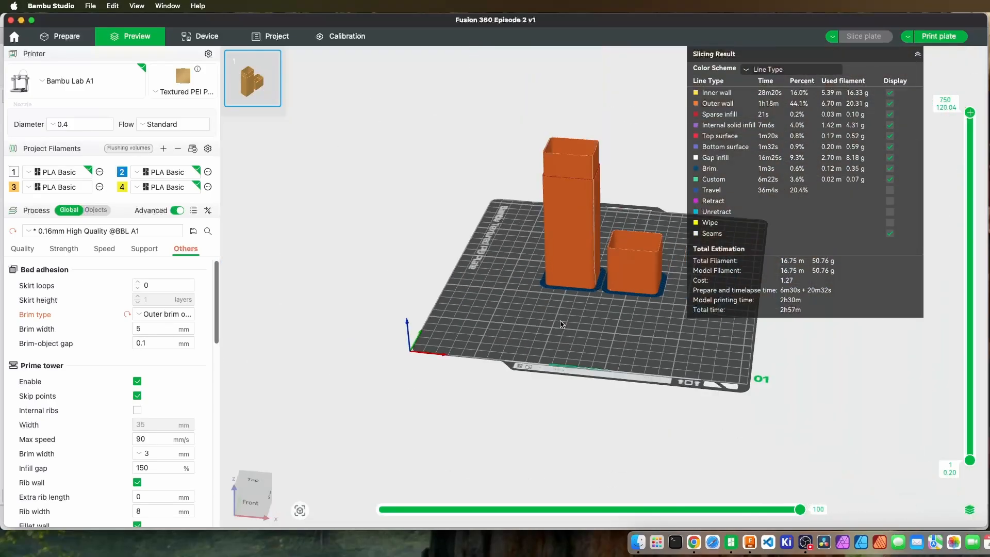
Step: Map the print job's filament to AMS slot A3, turn Timelapse on, and send the job to the printer
click(937, 36)
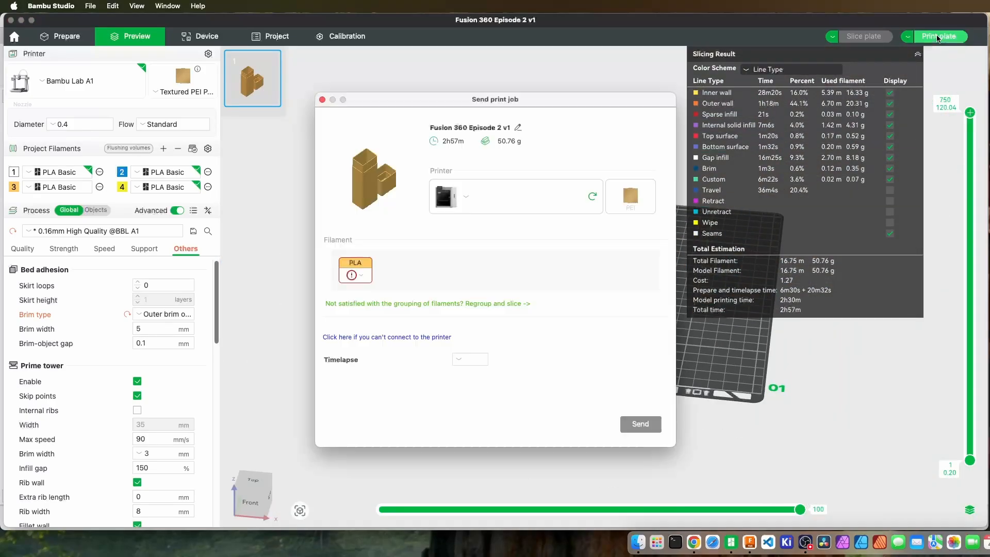
click(367, 267)
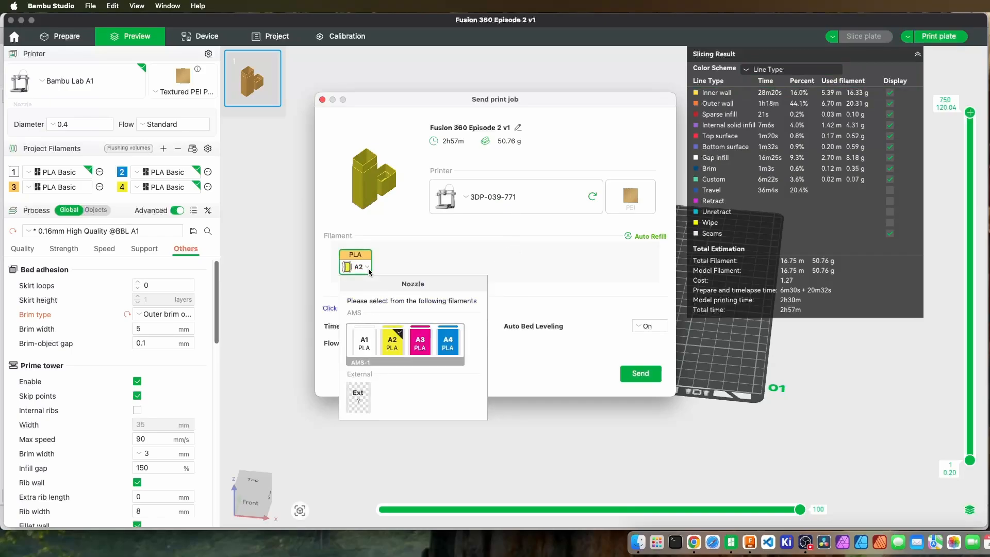
click(420, 342)
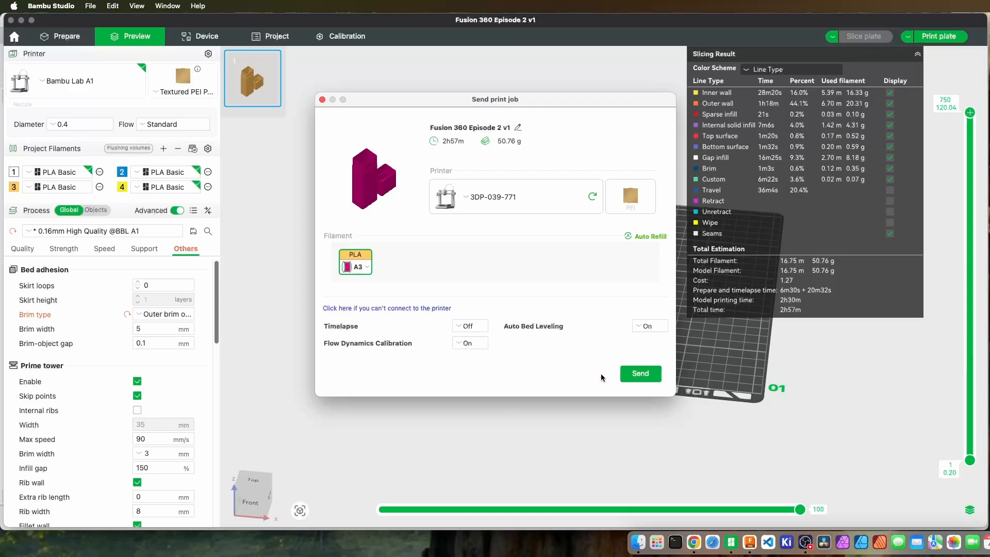
click(474, 326)
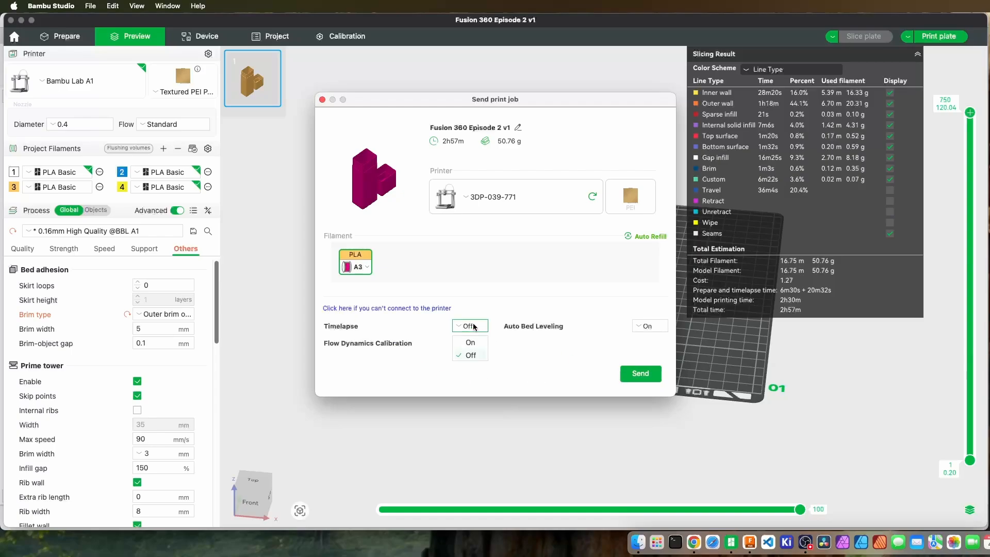
click(471, 343)
click(635, 372)
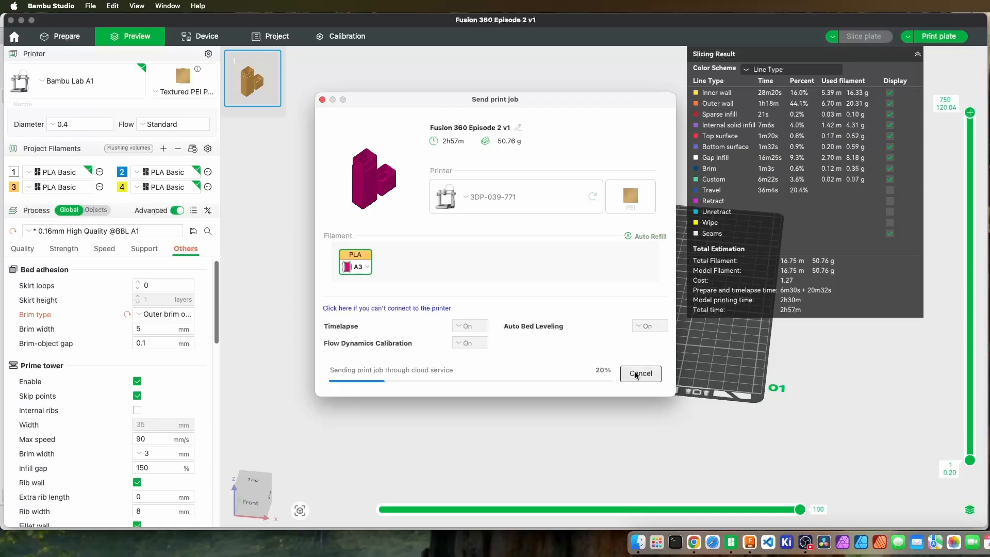